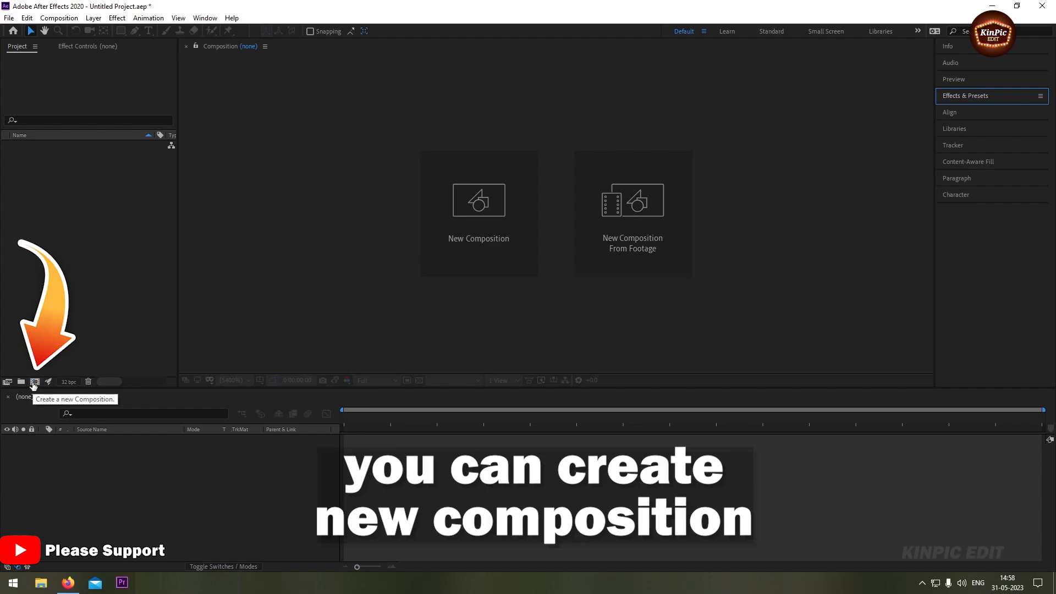
# Create a composition named Render at 1920 x 1080 px, 50 frames per second, with a duration of 0:00:10:00
pyautogui.click(479, 223)
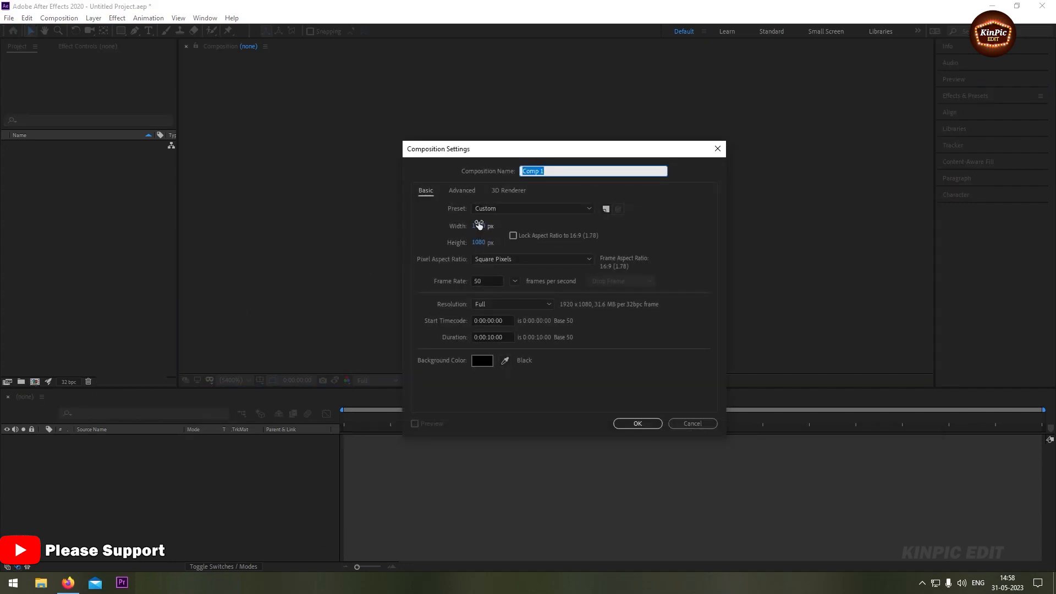
pyautogui.write('Render')
pyautogui.click(479, 225)
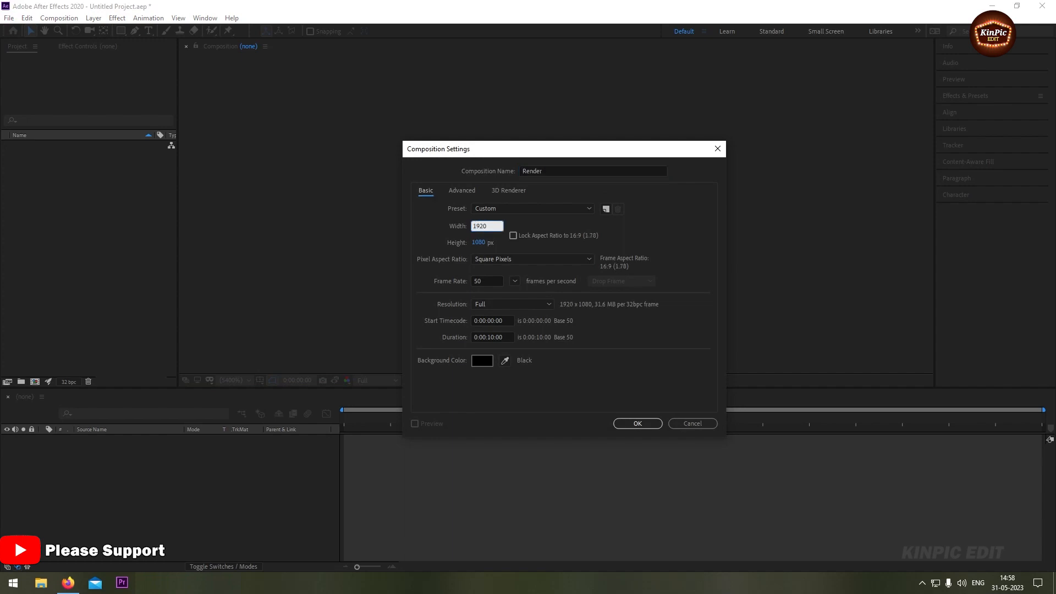
pyautogui.click(481, 243)
pyautogui.write('1080')
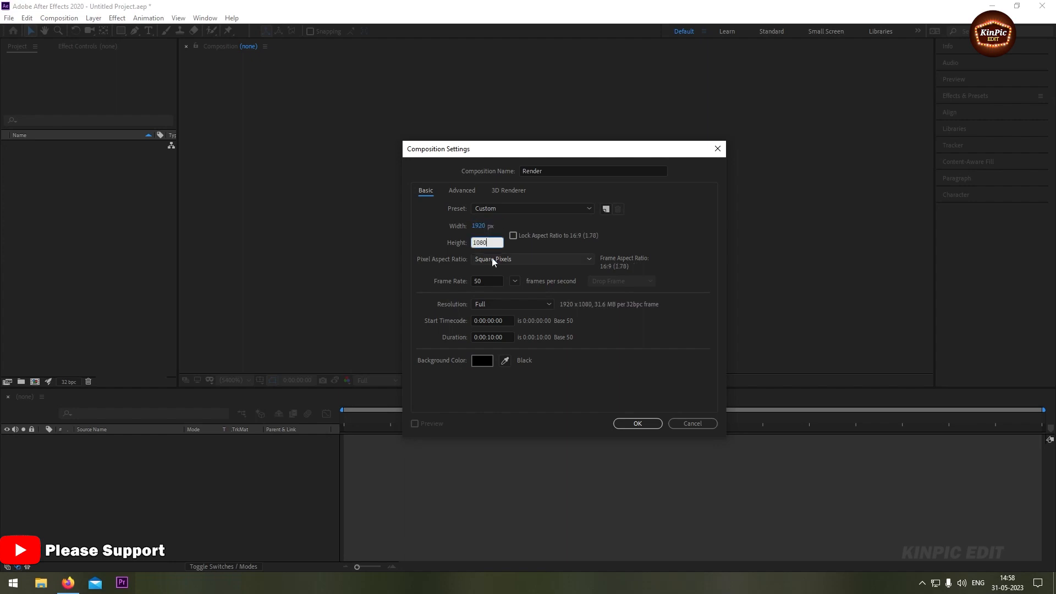
pyautogui.click(515, 281)
pyautogui.click(528, 388)
pyautogui.click(489, 337)
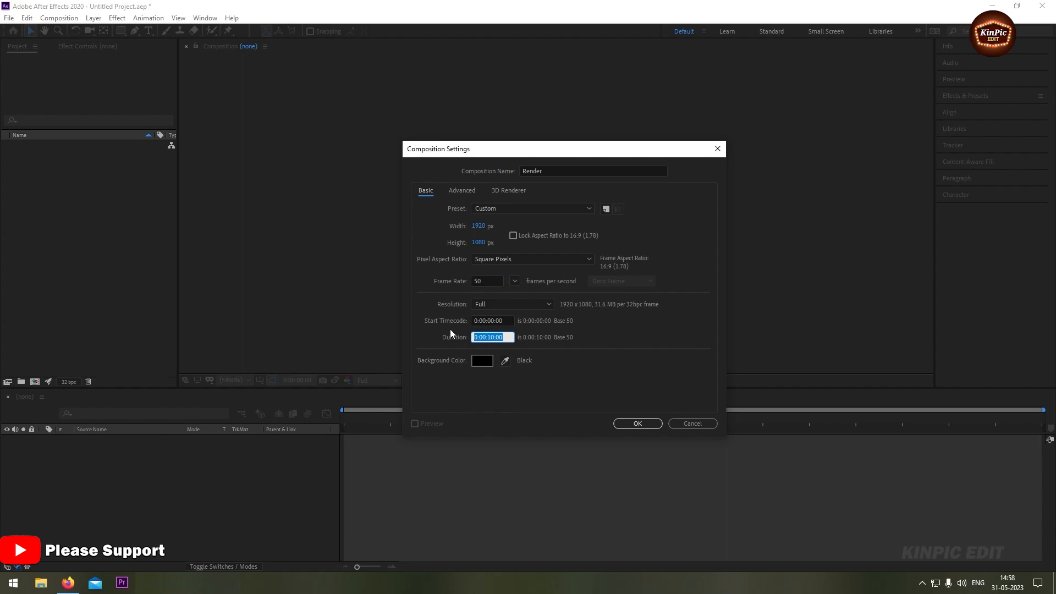
pyautogui.write('1000')
pyautogui.click(638, 423)
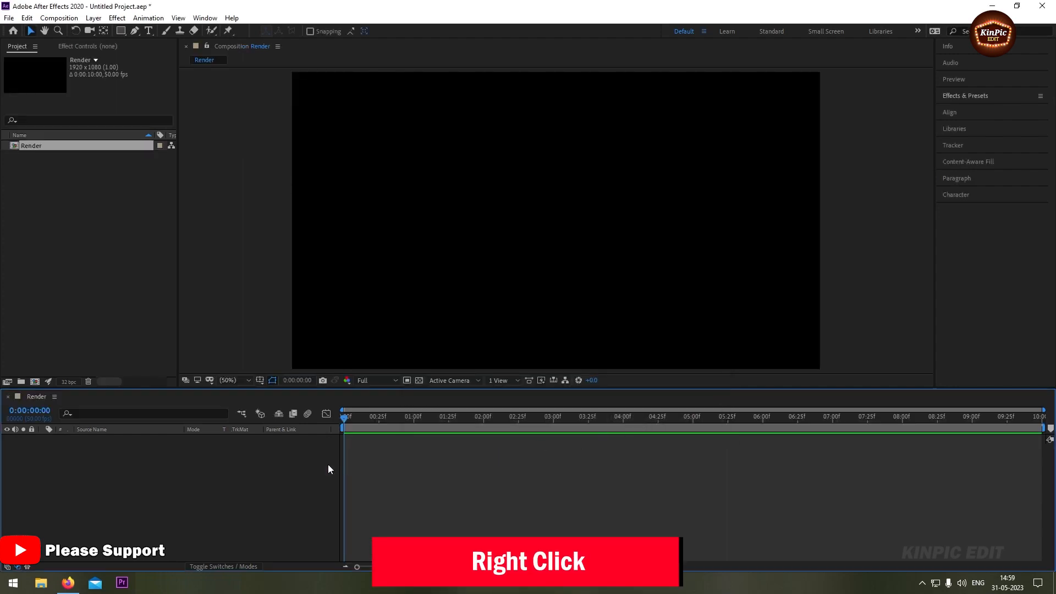
# Add a white (FFFFFF) solid layer named BG at 1920 x 1080 px to the Render composition
pyautogui.rightClick(138, 476)
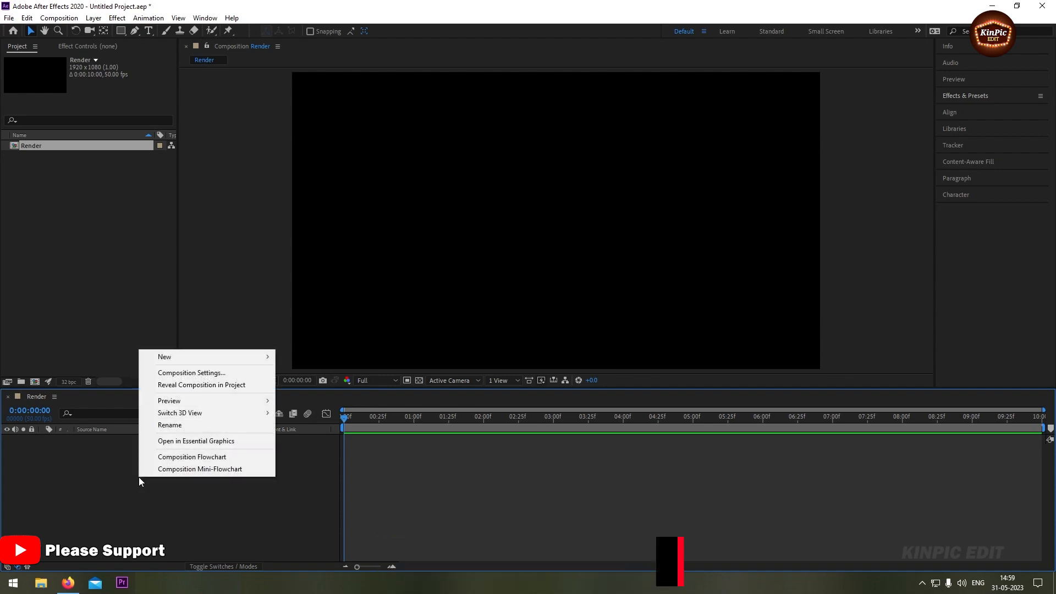
pyautogui.moveTo(206, 357)
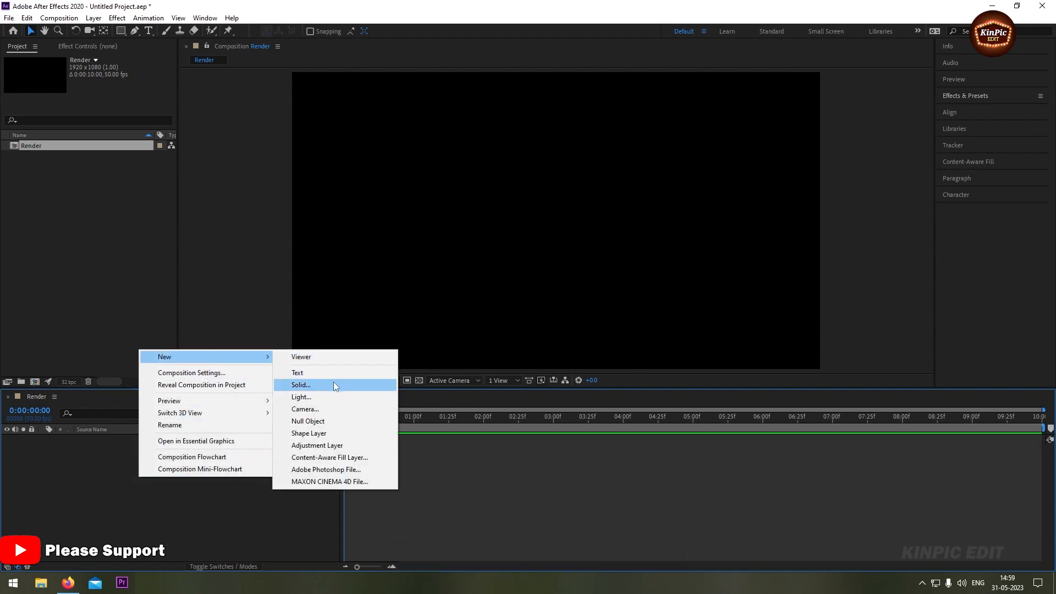
pyautogui.click(334, 384)
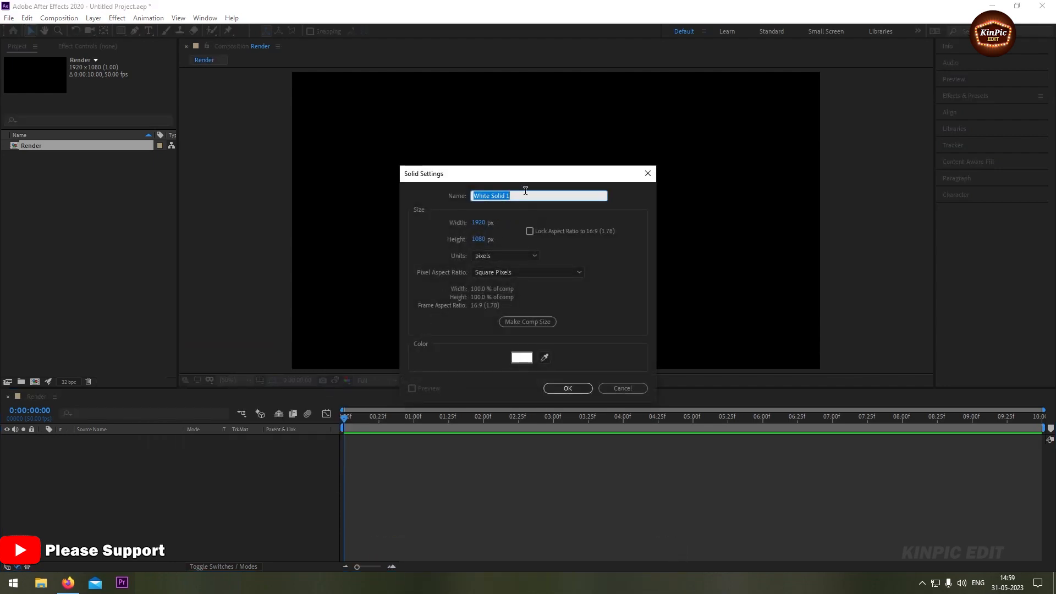
pyautogui.write('BG')
pyautogui.click(521, 357)
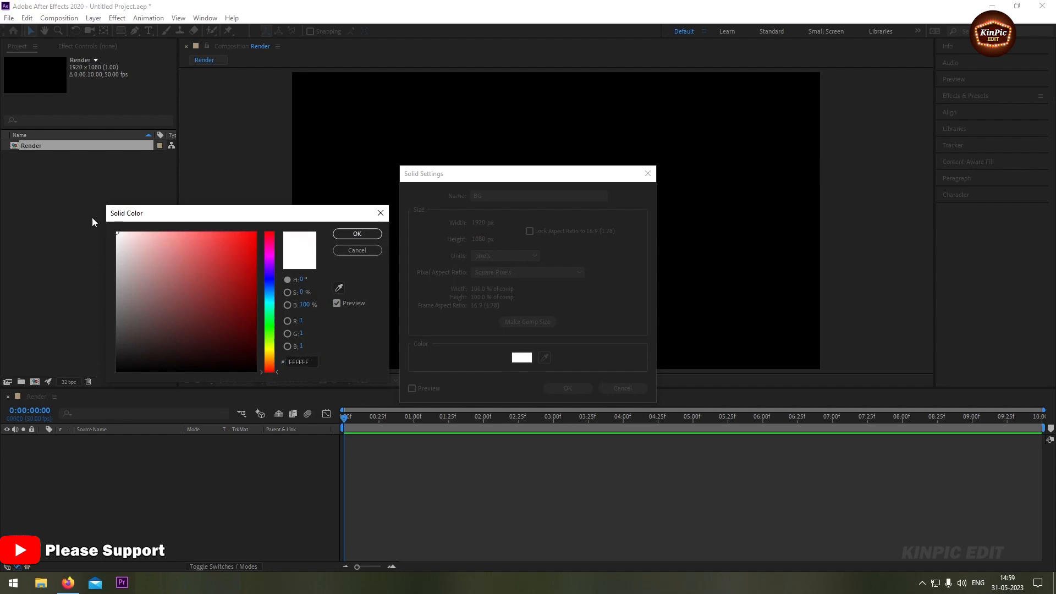
pyautogui.click(357, 233)
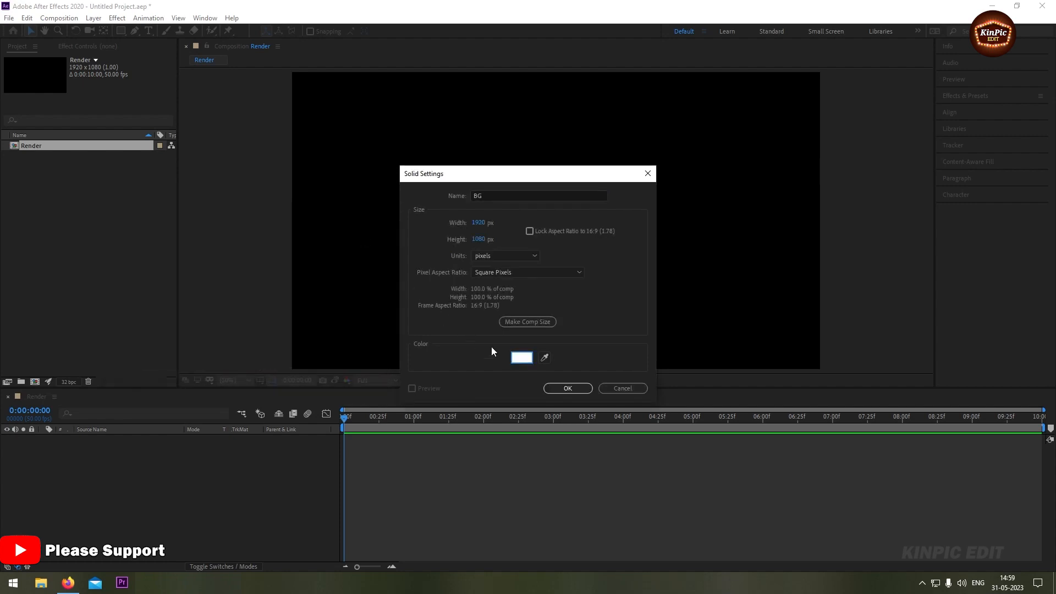
pyautogui.click(570, 388)
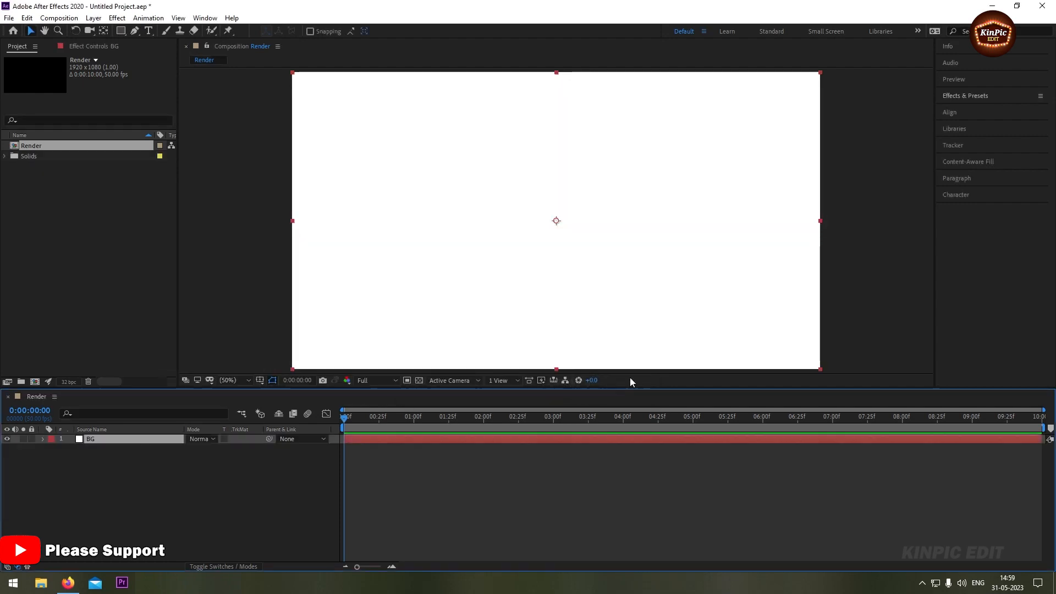
# Find the Fractal Noise effect and apply it to the BG layer
pyautogui.click(972, 97)
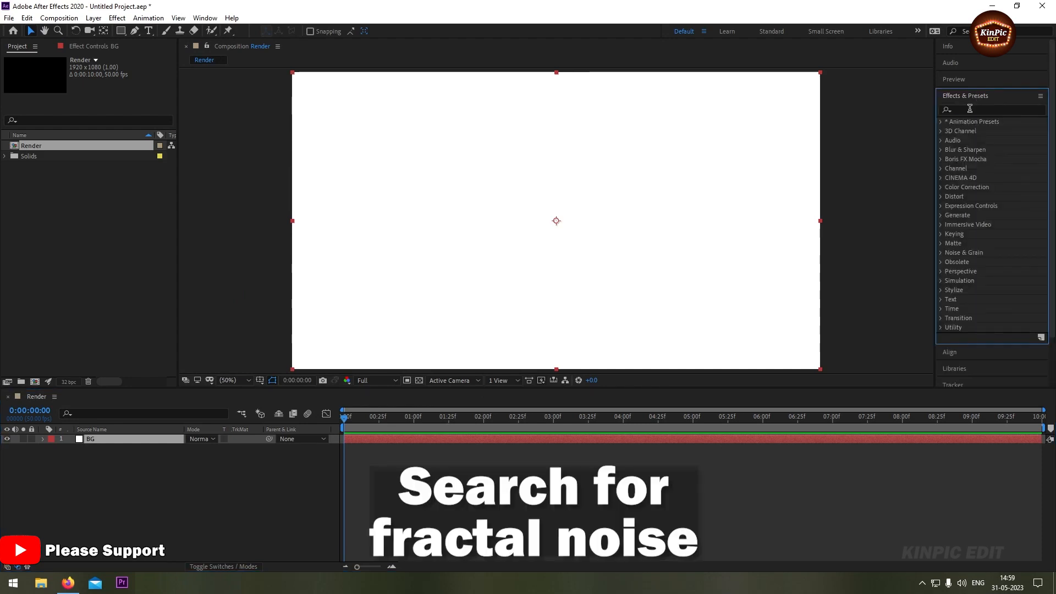
pyautogui.click(970, 109)
pyautogui.write('frac')
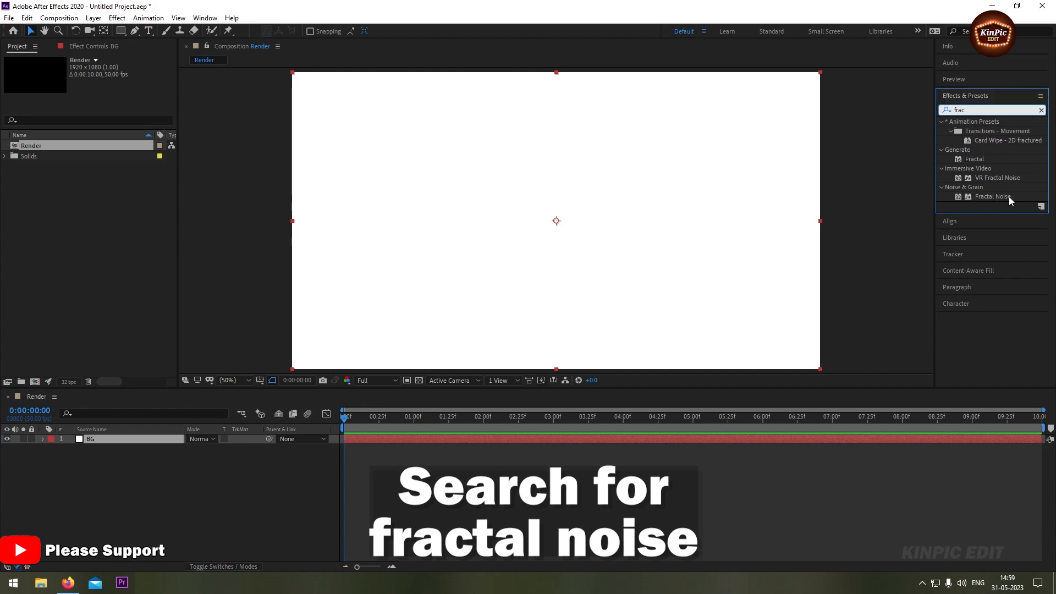
pyautogui.moveTo(959, 196); pyautogui.dragTo(98, 440)
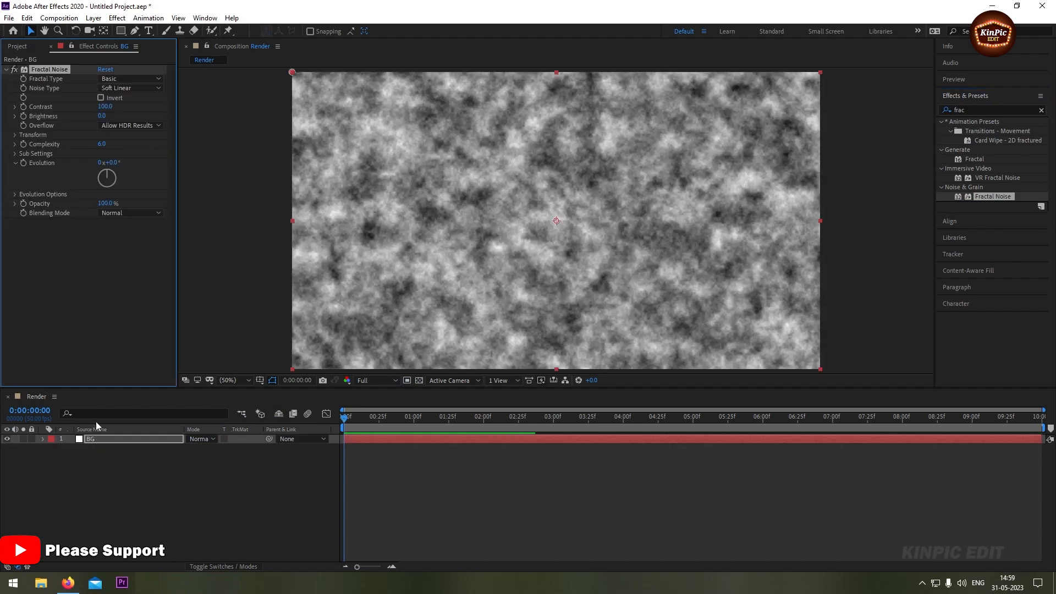
# Set the Fractal Noise contrast to 150, brightness to -55 and transform scale to 500
pyautogui.click(114, 114)
pyautogui.click(105, 107)
pyautogui.write('1')
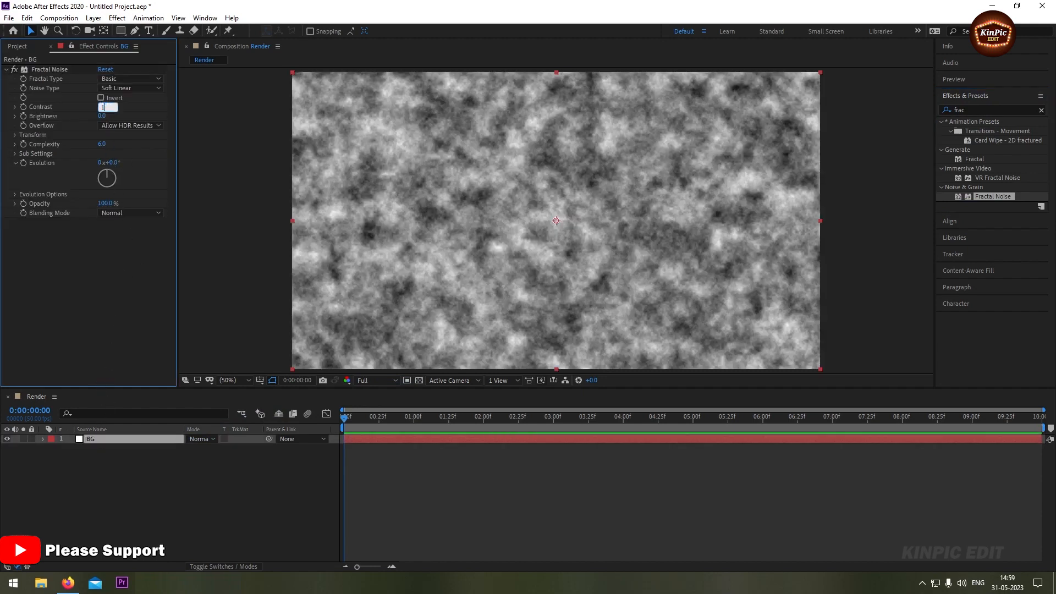
pyautogui.write('50')
pyautogui.press('Return')
pyautogui.click(103, 116)
pyautogui.write('-55')
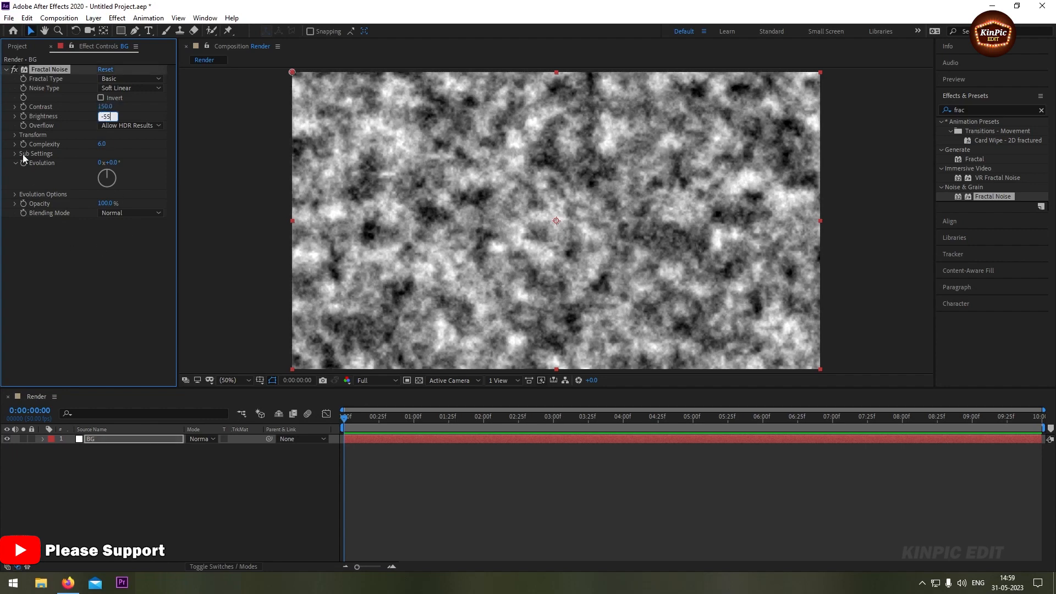
pyautogui.click(15, 135)
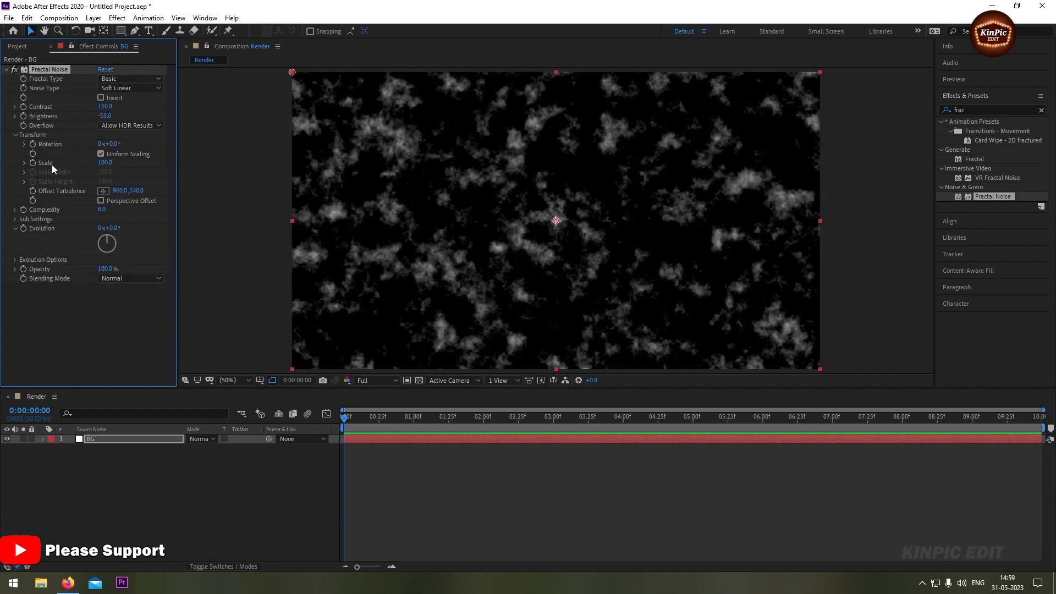
pyautogui.write('500')
pyautogui.press('Return')
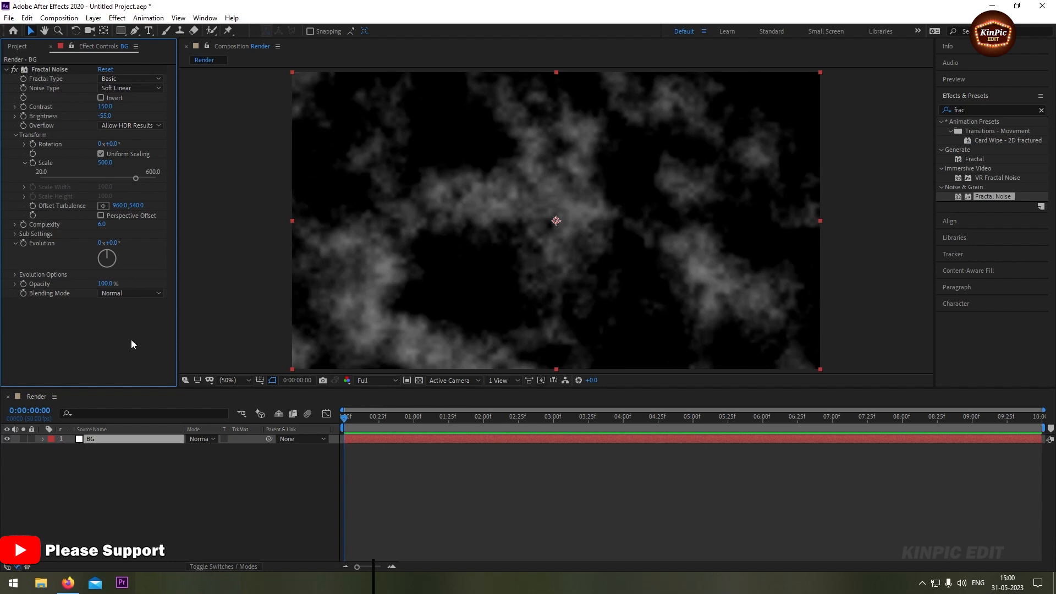
# Duplicate the BG layer and rename the upper copy Grid
pyautogui.click(111, 438)
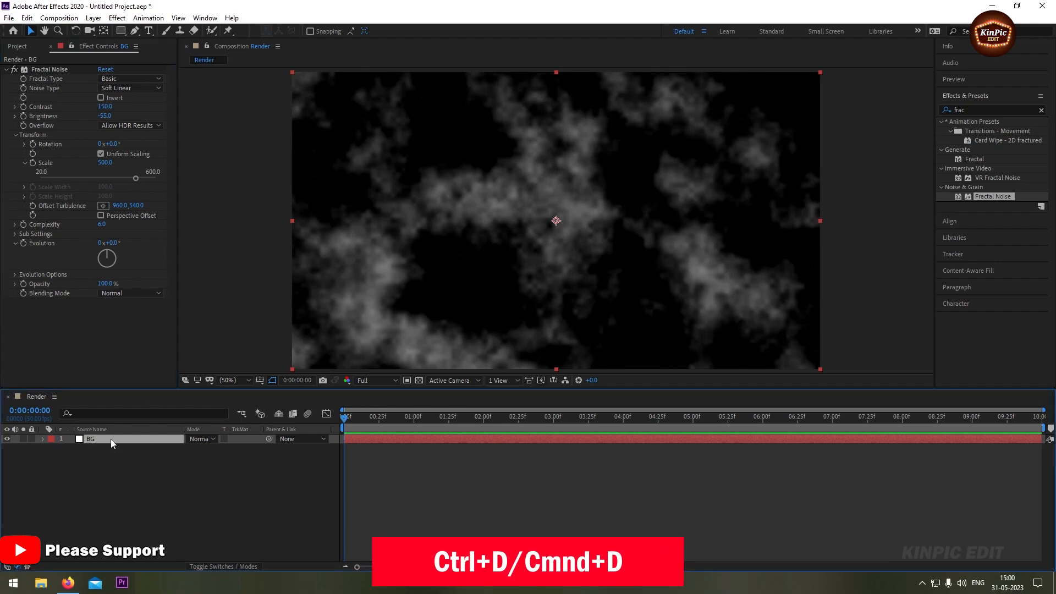
pyautogui.hotkey('ctrl', 'd')
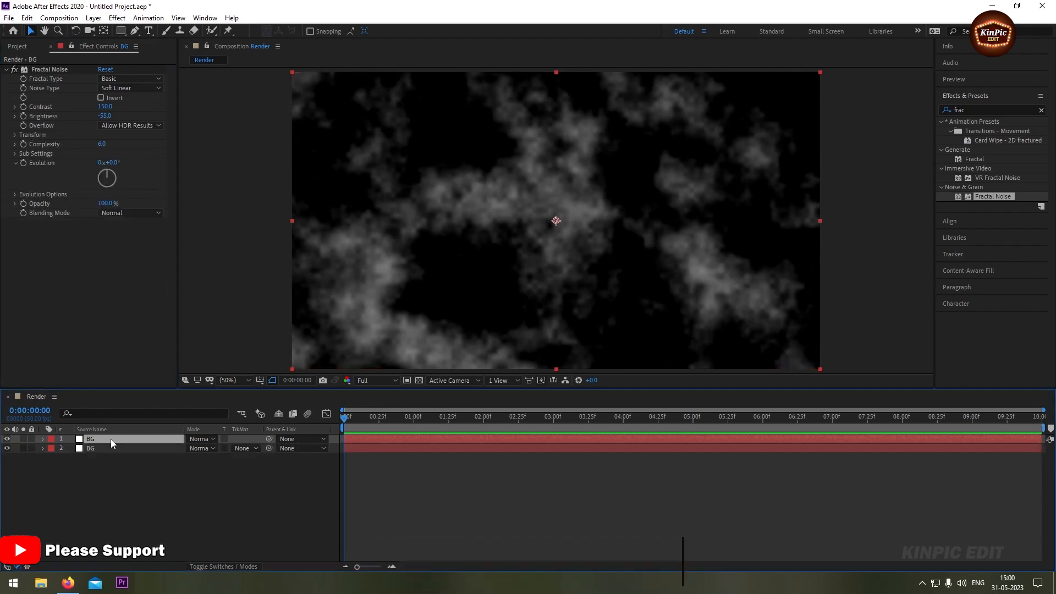
pyautogui.press('Return')
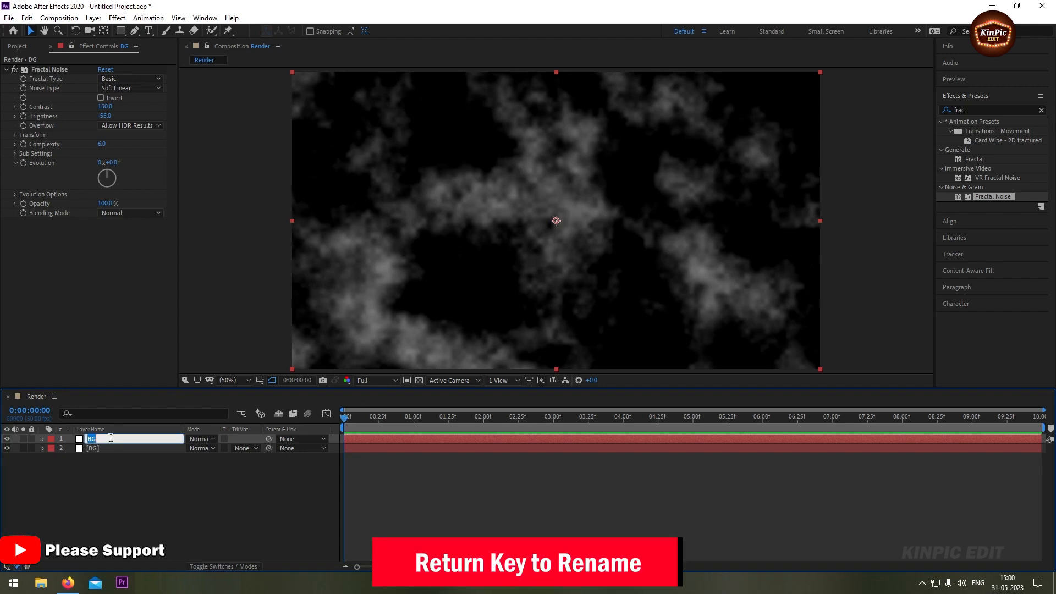
pyautogui.write('Grid')
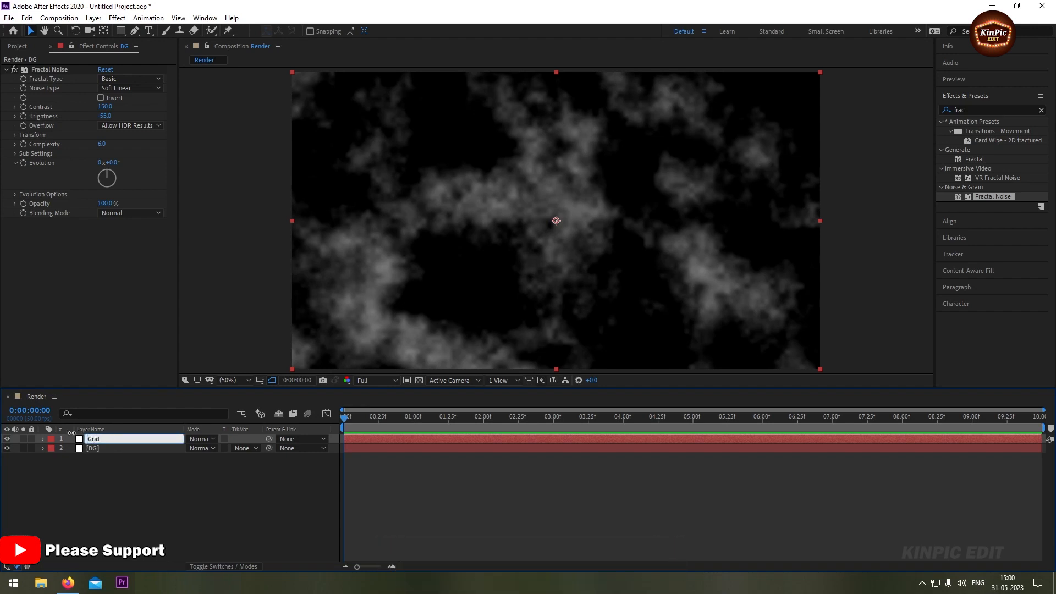
pyautogui.press('Return')
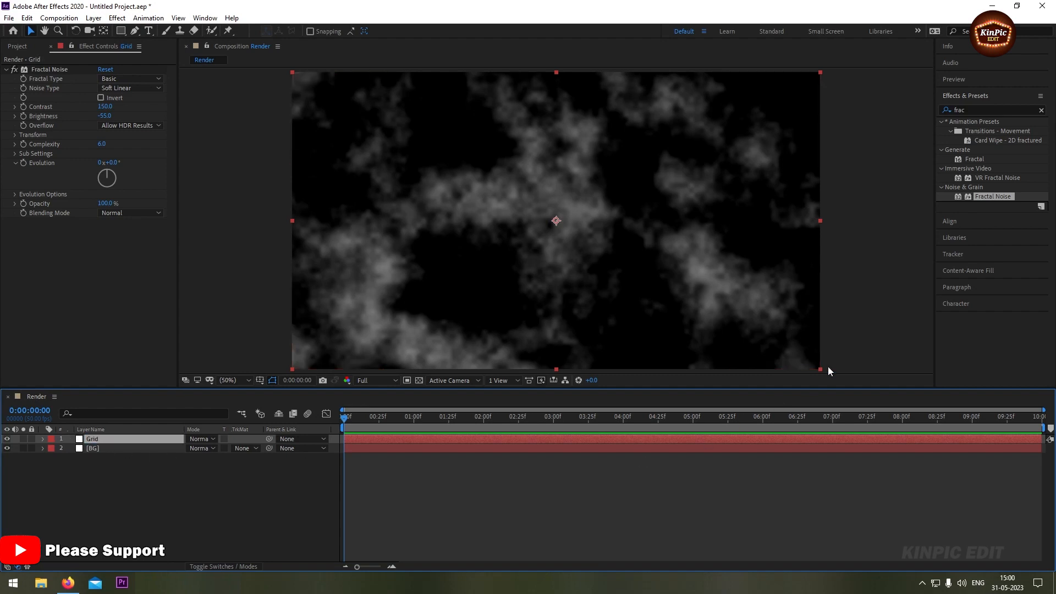
# Find the Grid effect in the Generate category and apply it to the Grid layer
pyautogui.click(937, 110)
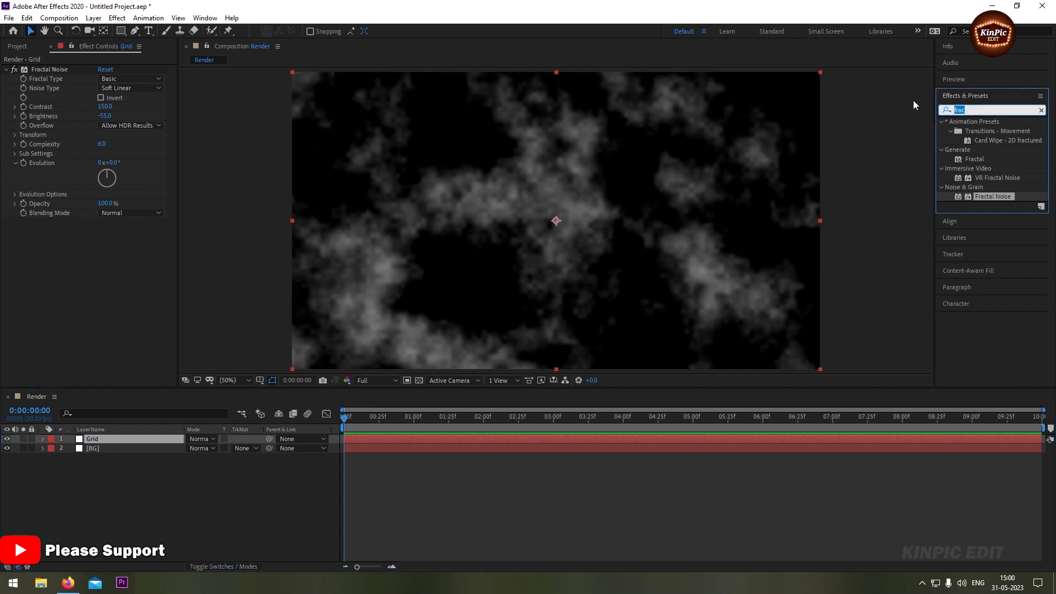
pyautogui.write('grid')
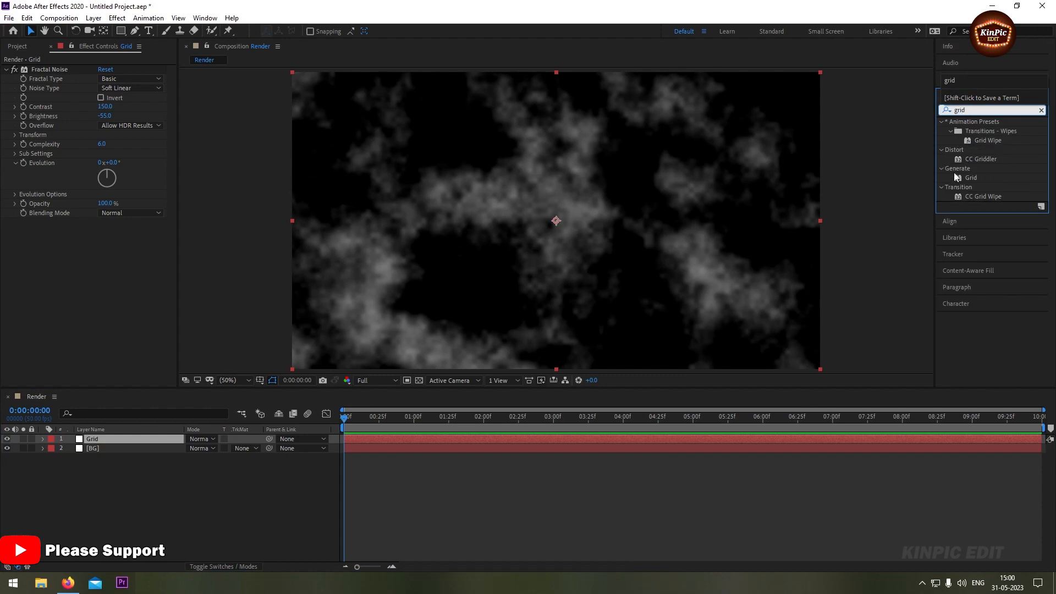
pyautogui.moveTo(957, 177); pyautogui.dragTo(121, 432)
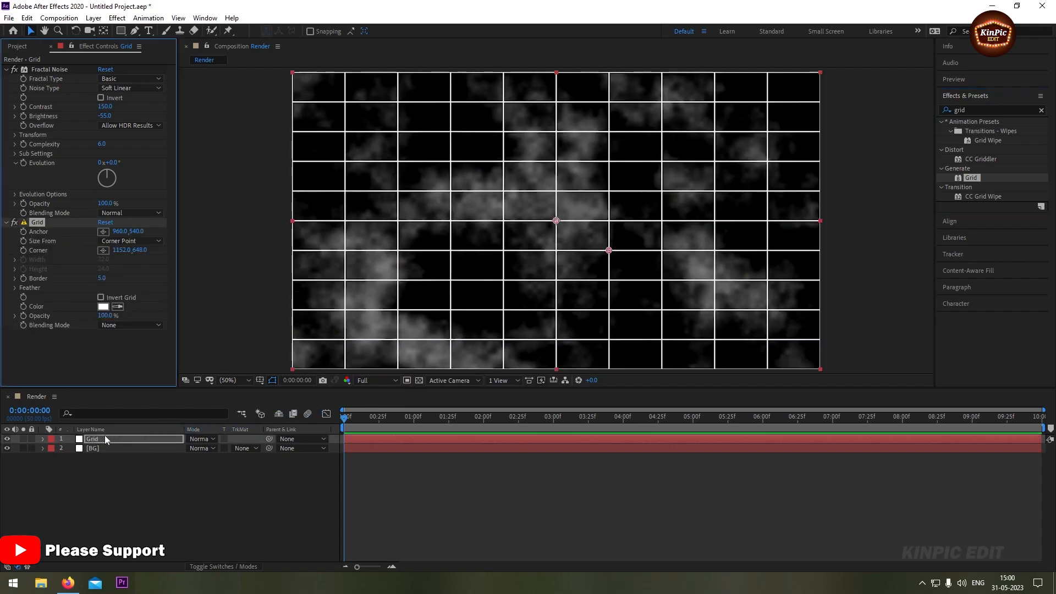
# Delete the Fractal Noise effect from the Grid layer
pyautogui.click(110, 438)
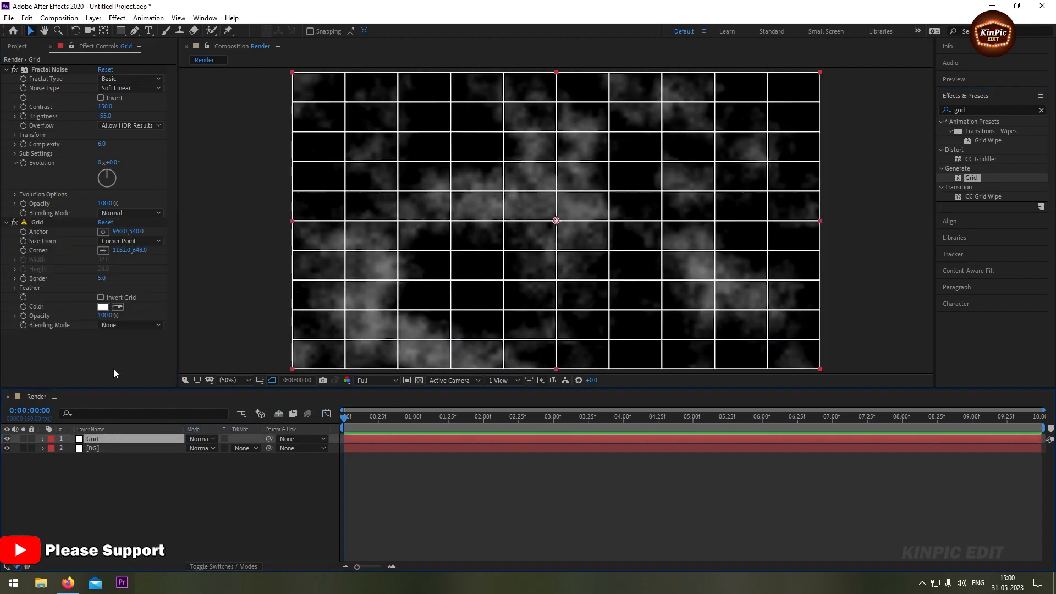
pyautogui.click(55, 70)
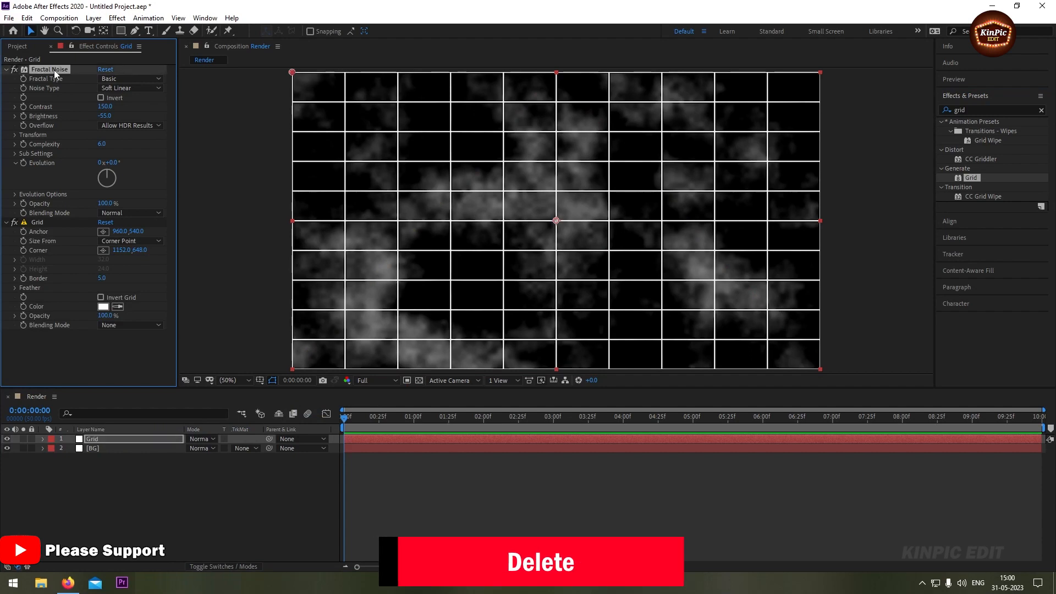
pyautogui.press('Delete')
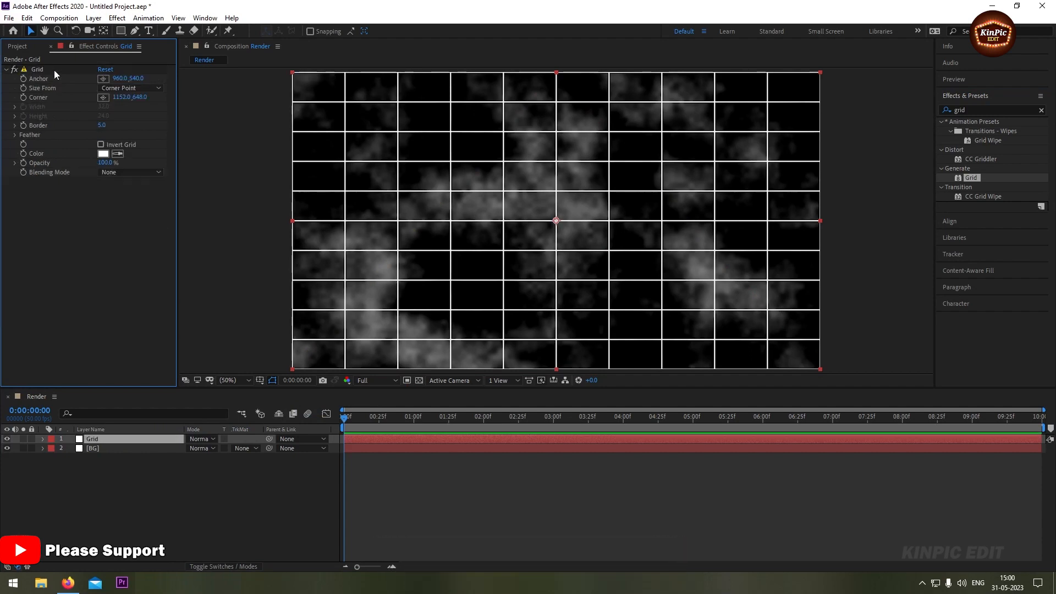
# Size the Grid effect from Width & Height Sliders, with width and height both set to 10
pyautogui.click(130, 88)
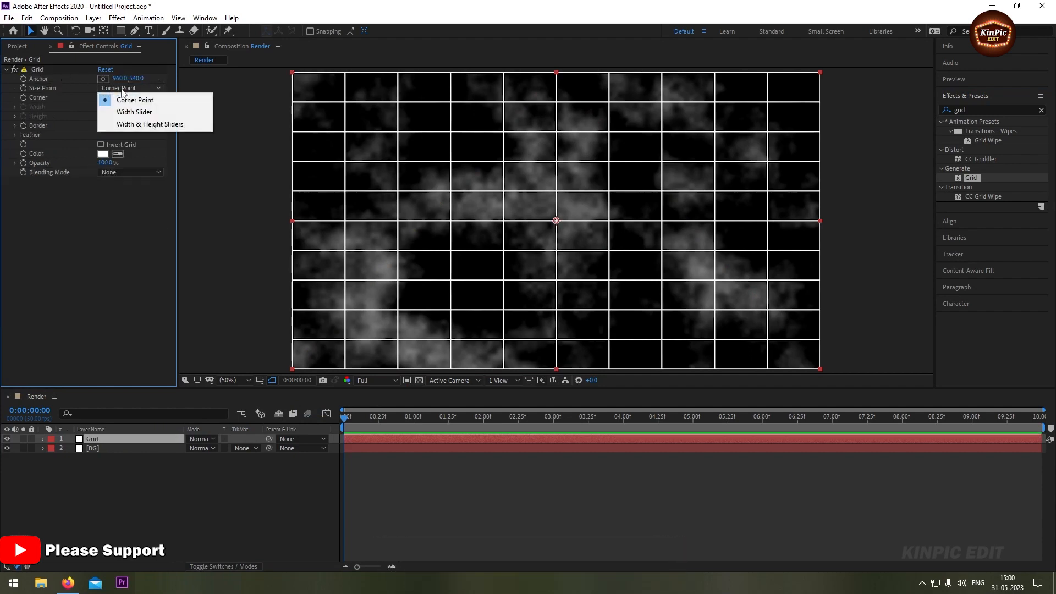
pyautogui.click(139, 124)
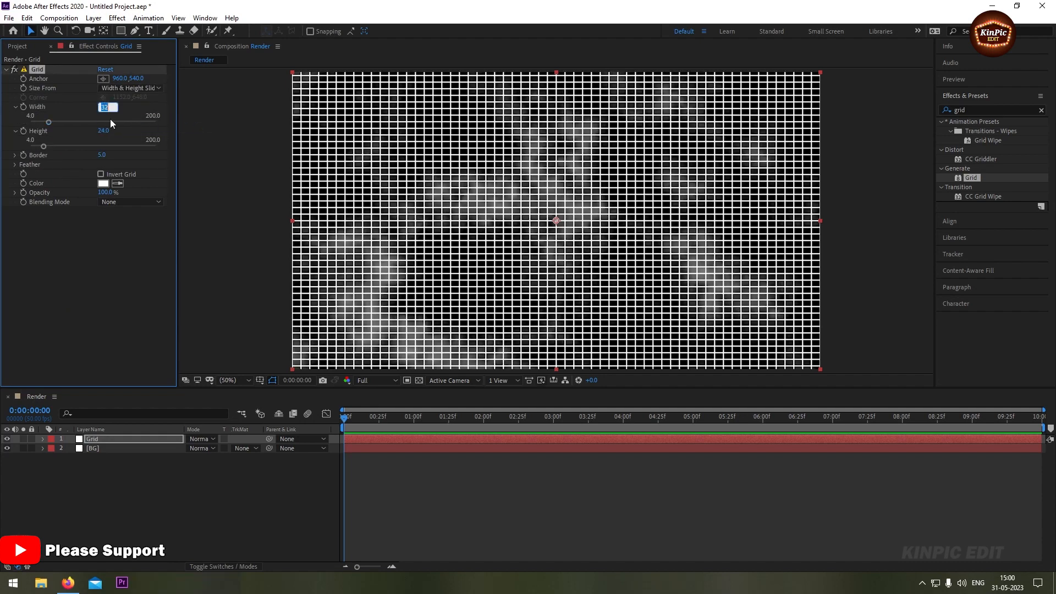
pyautogui.write('10')
pyautogui.click(103, 130)
pyautogui.write('1')
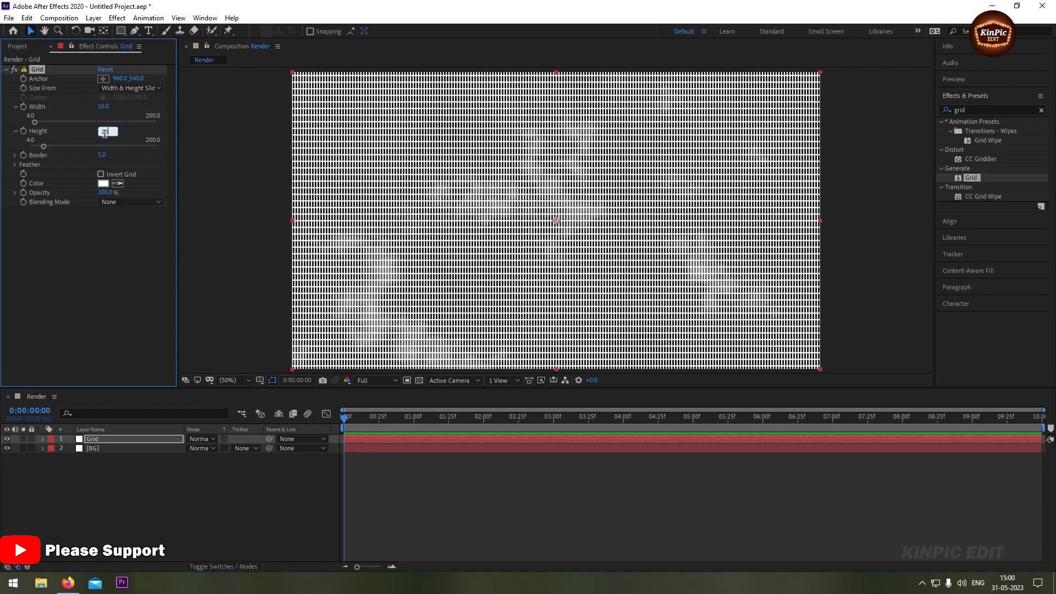
pyautogui.write('0')
pyautogui.press('Return')
# Set the Grid effect's border to 9 and turn on Invert Grid
pyautogui.click(103, 155)
pyautogui.write('1')
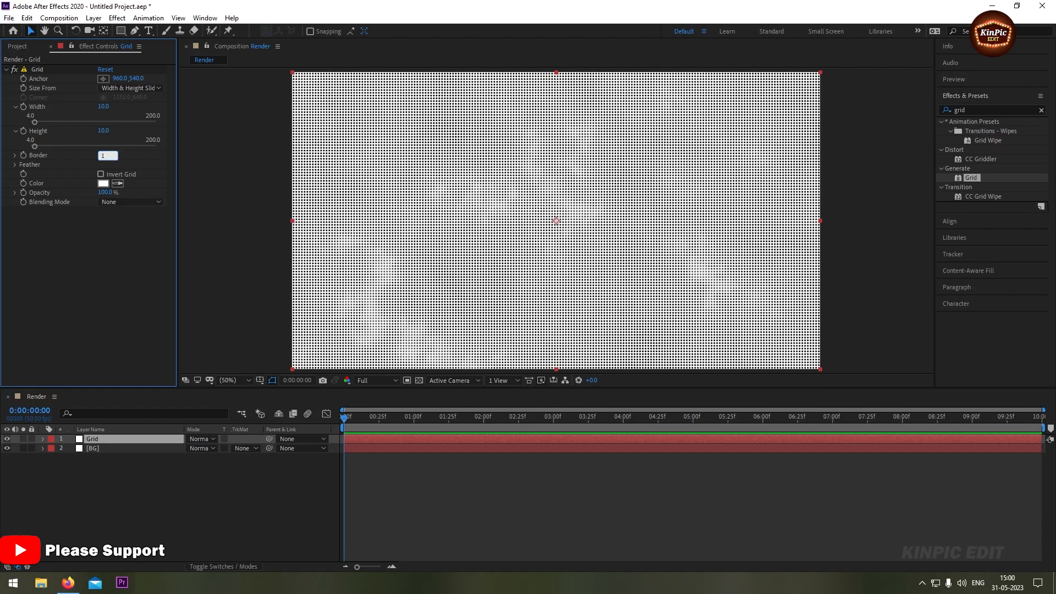
pyautogui.press('Return')
pyautogui.click(102, 155)
pyautogui.write('9')
pyautogui.press('Return')
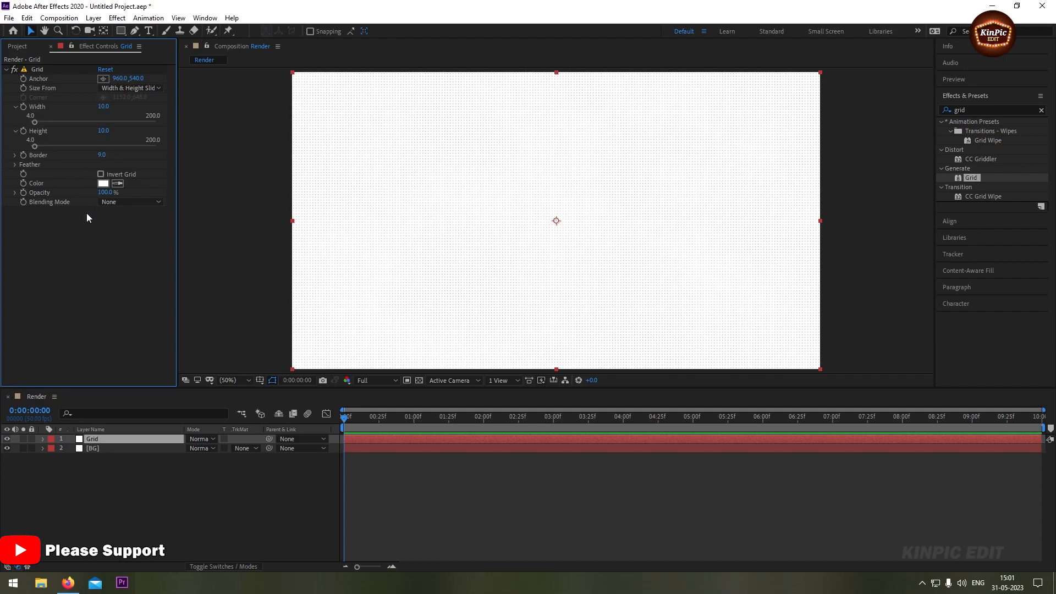
pyautogui.click(101, 174)
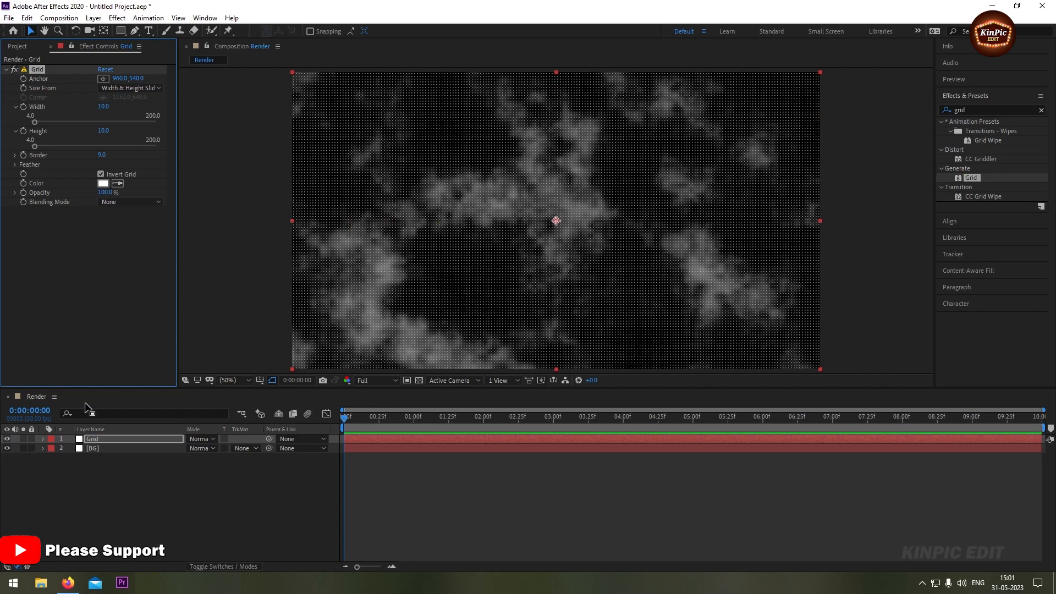
# Move the Grid layer below the BG layer and set its track matte to Luma Matte "[BG]"
pyautogui.moveTo(112, 438); pyautogui.dragTo(110, 460)
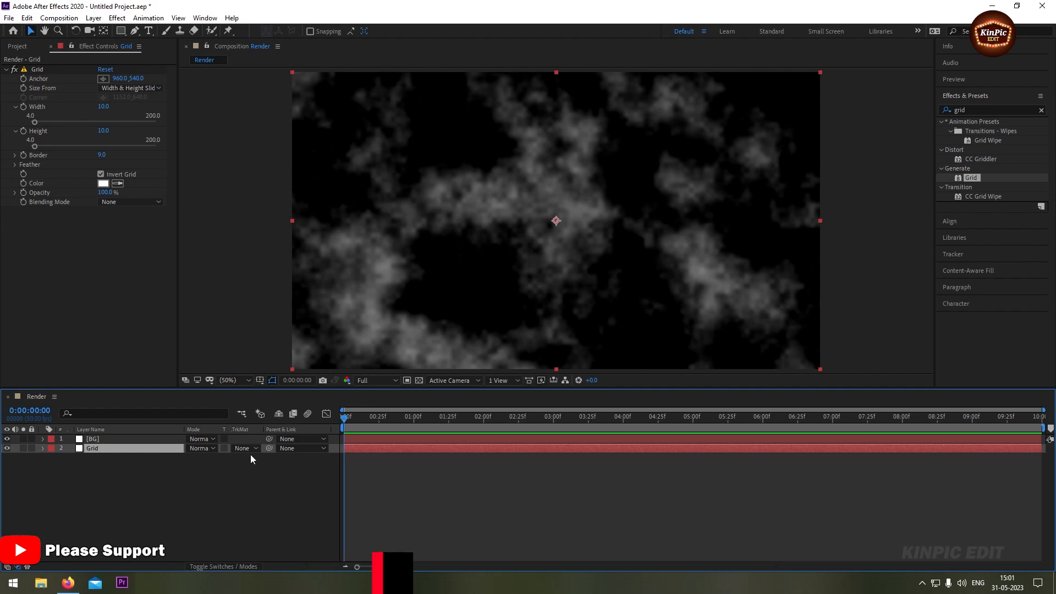
pyautogui.press('F4')
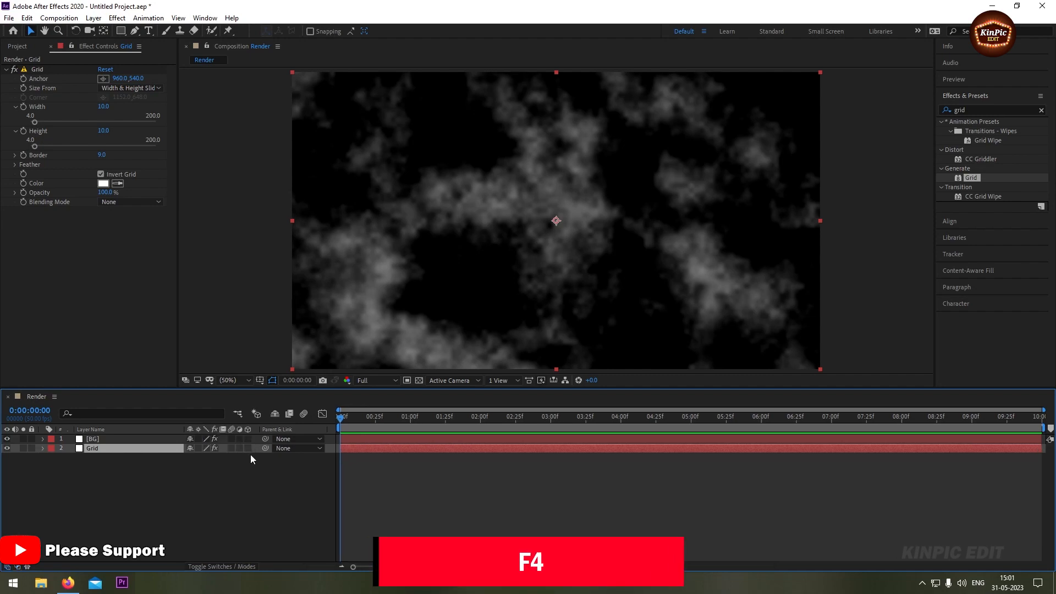
pyautogui.press('F4')
pyautogui.click(243, 448)
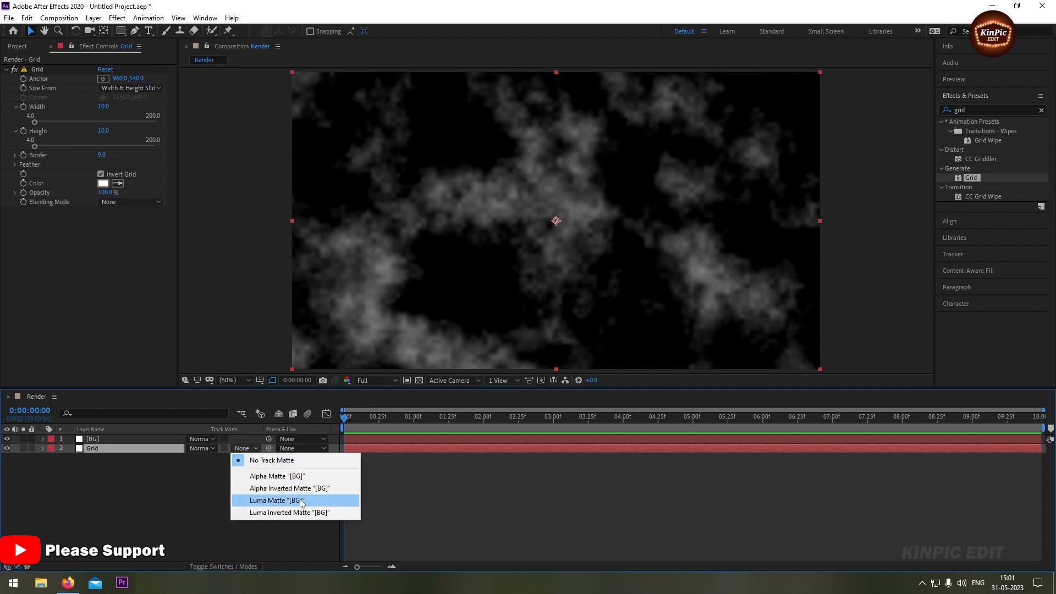
pyautogui.click(318, 500)
# Create a very dark blue solid named Background and place it beneath the Grid layer
pyautogui.rightClick(117, 487)
pyautogui.moveTo(170, 368)
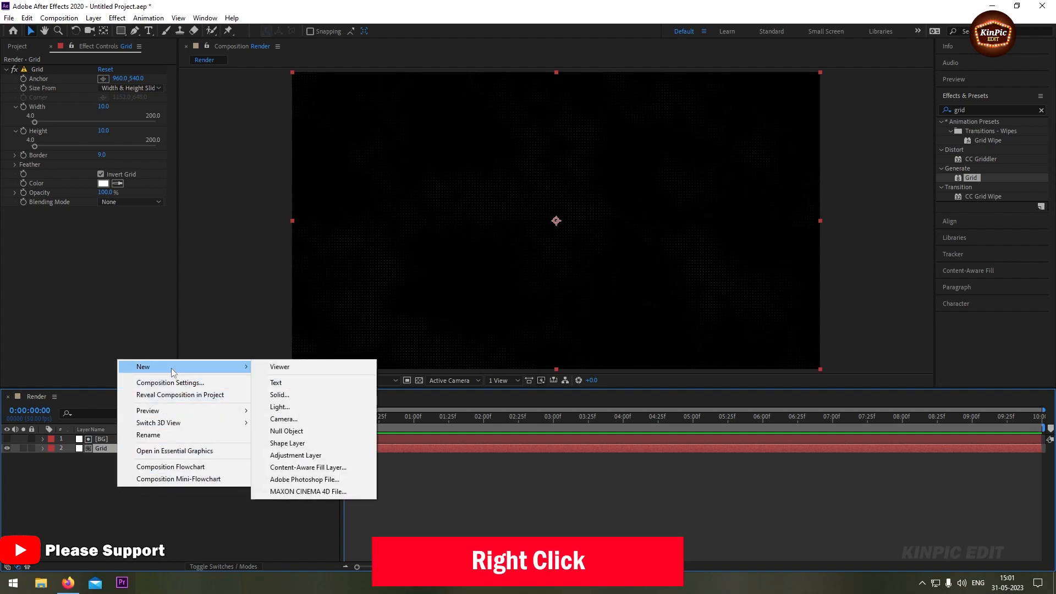
pyautogui.click(335, 395)
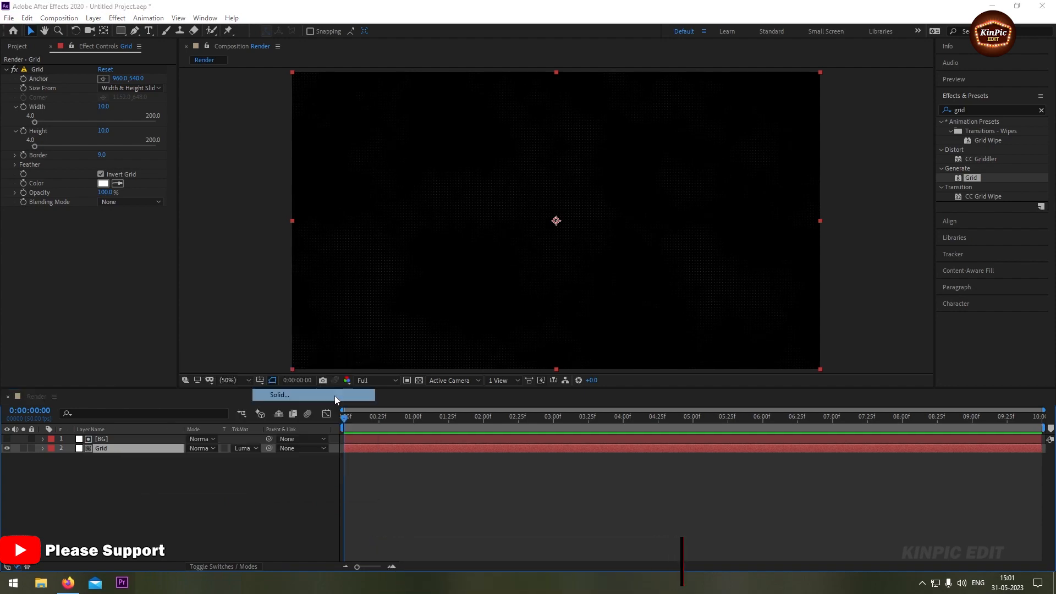
pyautogui.write('Back')
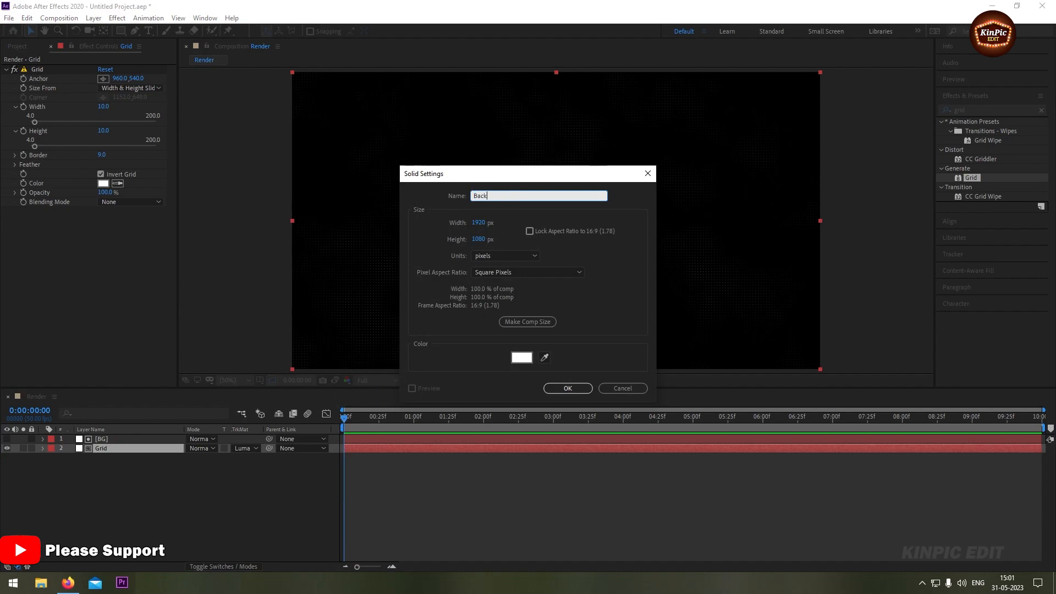
pyautogui.write('ground')
pyautogui.click(522, 357)
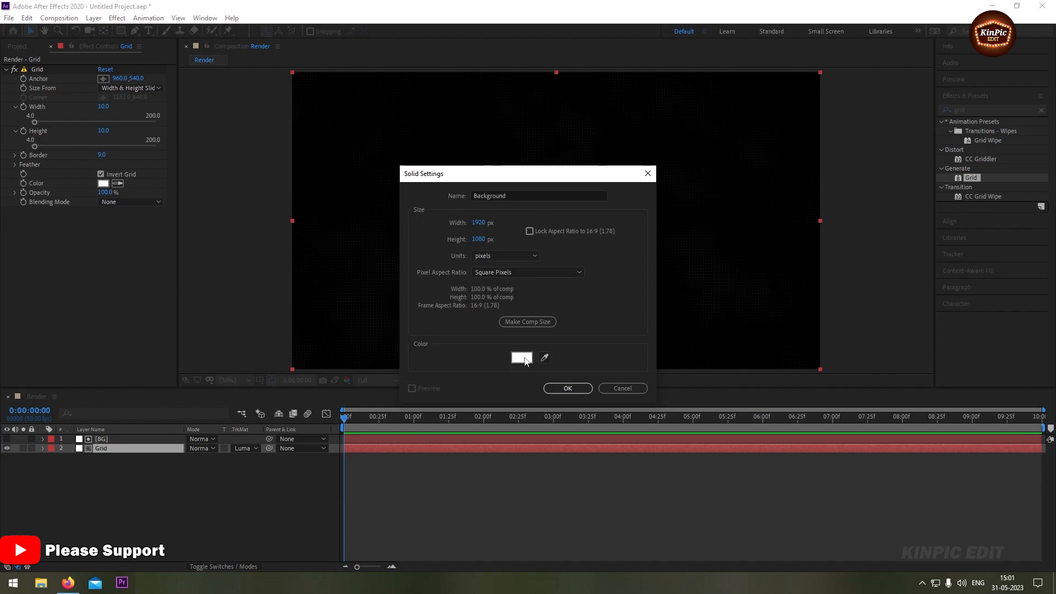
pyautogui.click(270, 292)
pyautogui.moveTo(213, 354); pyautogui.dragTo(228, 360)
pyautogui.click(360, 234)
pyautogui.click(574, 391)
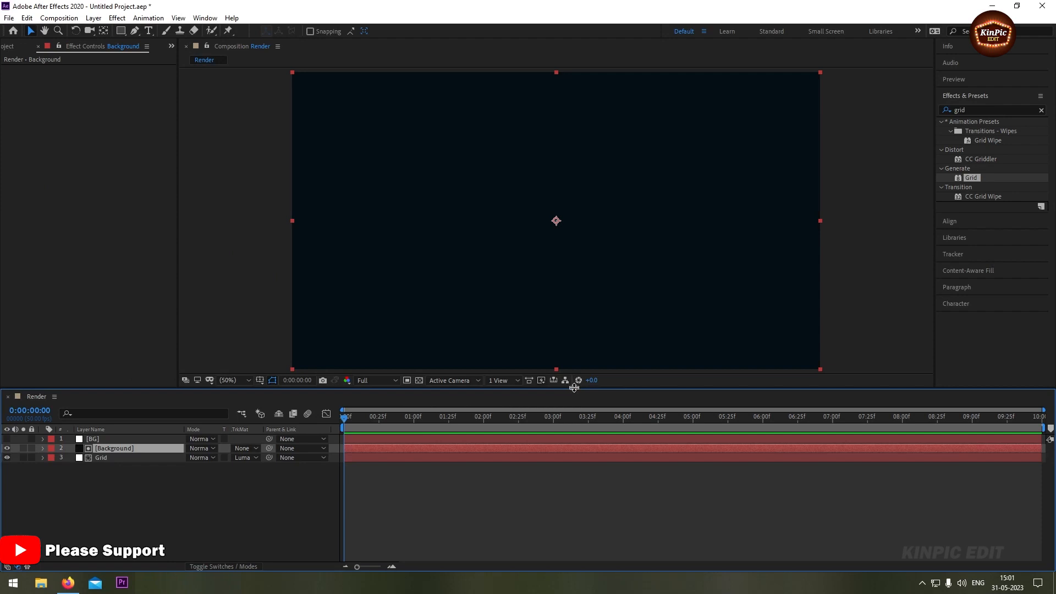
pyautogui.moveTo(127, 446); pyautogui.dragTo(122, 464)
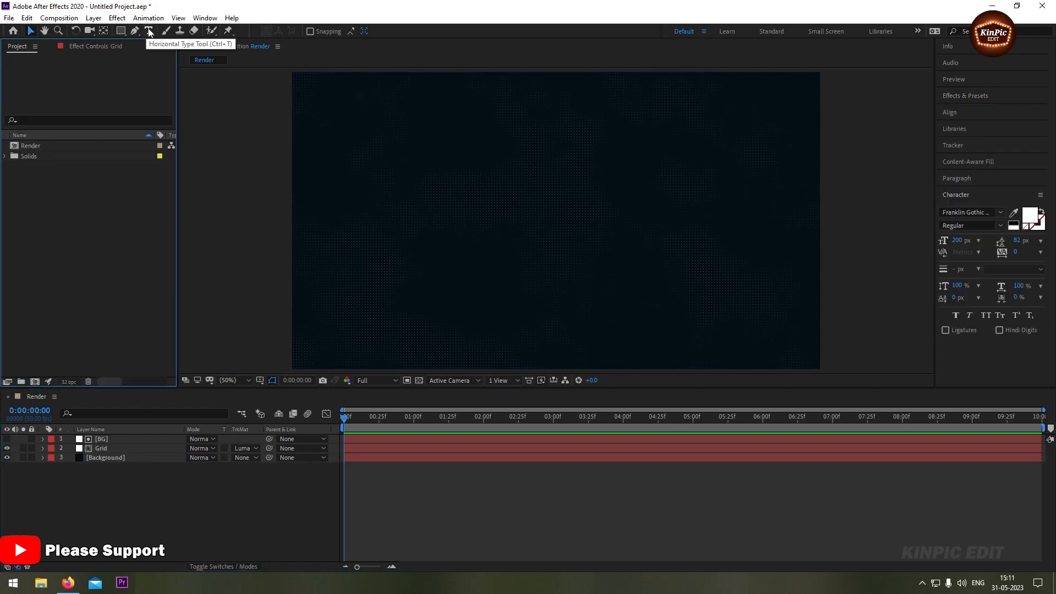
# Add a text layer with the single letter Y near the middle of the Render composition
pyautogui.click(148, 31)
pyautogui.click(504, 214)
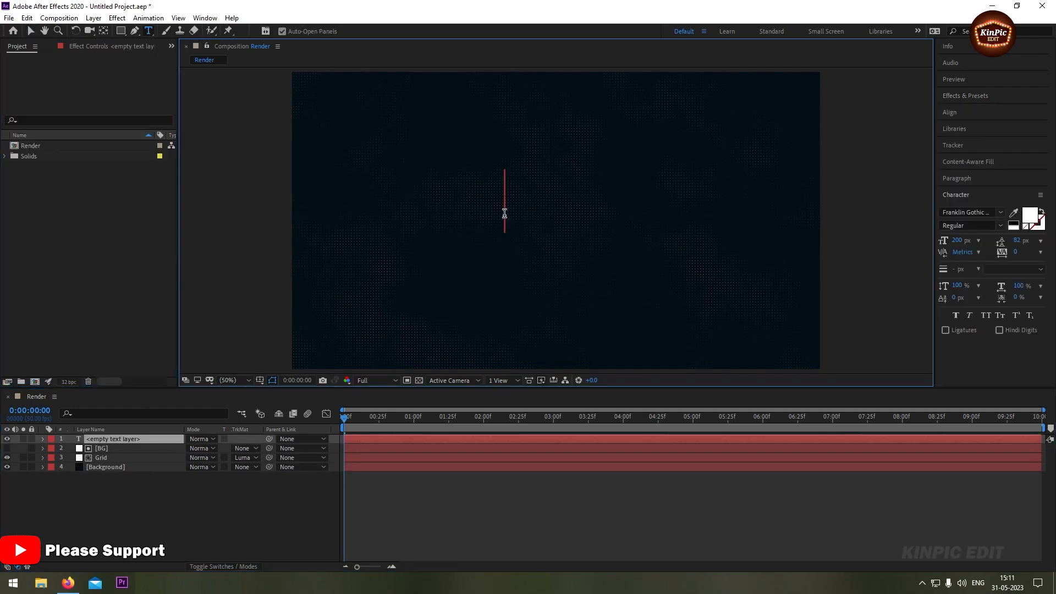
pyautogui.write('Y')
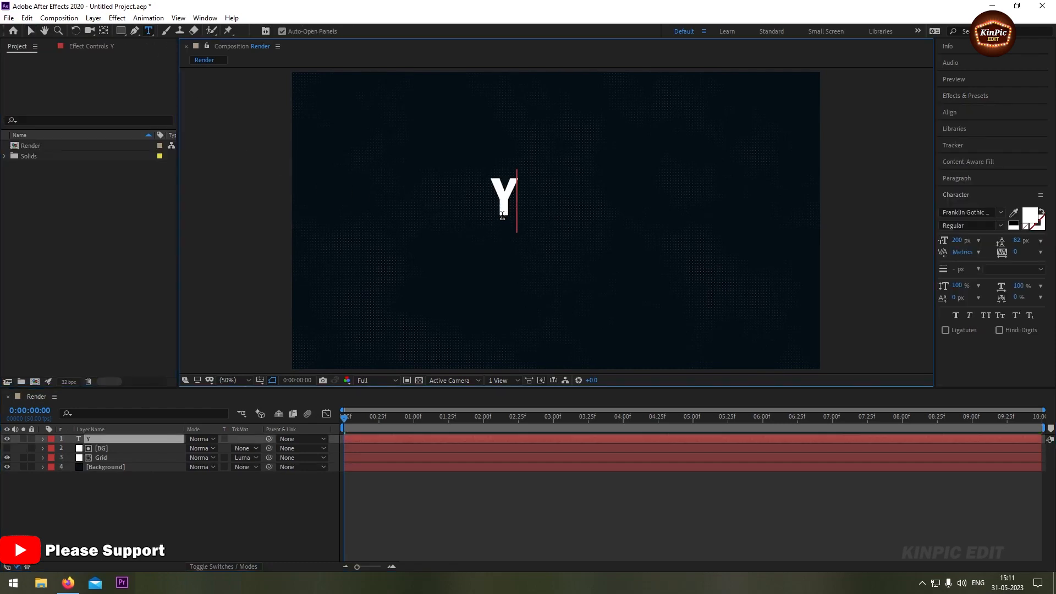
# Centre the Y text layer horizontally and vertically in the composition
pyautogui.click(107, 438)
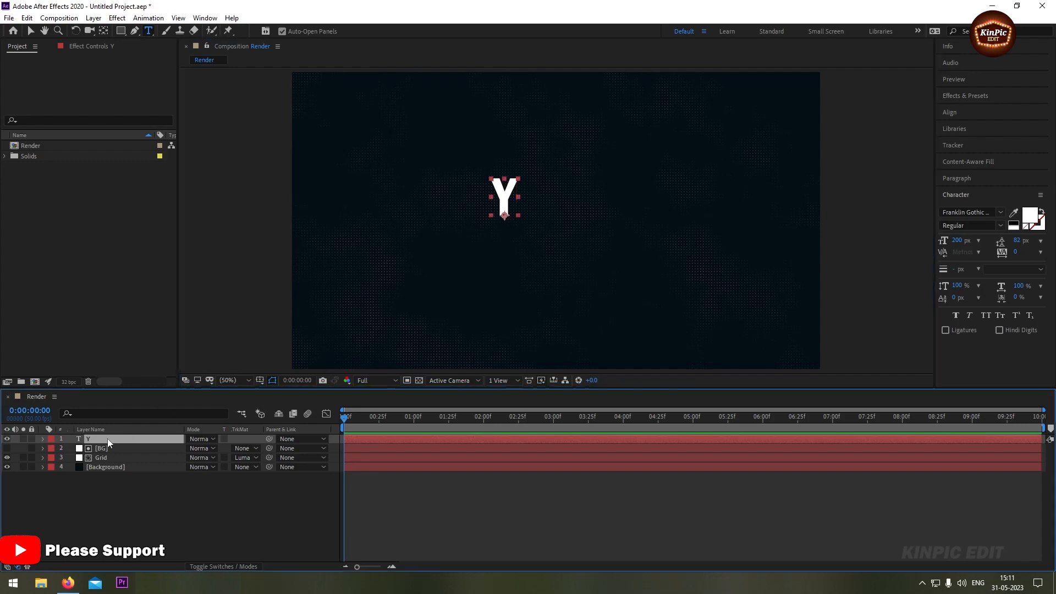
pyautogui.click(964, 113)
pyautogui.click(964, 141)
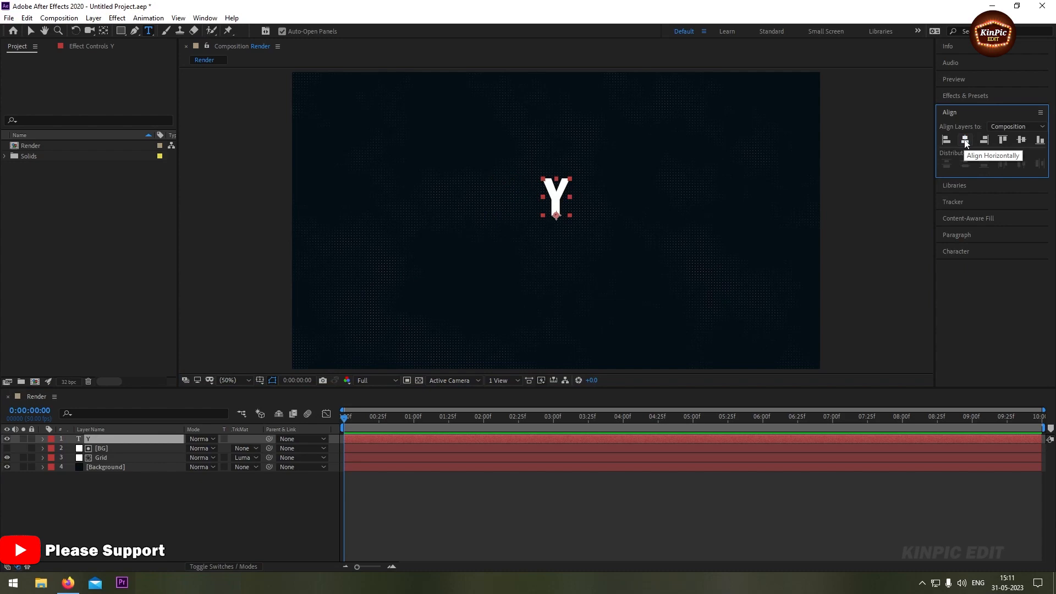
pyautogui.click(1020, 140)
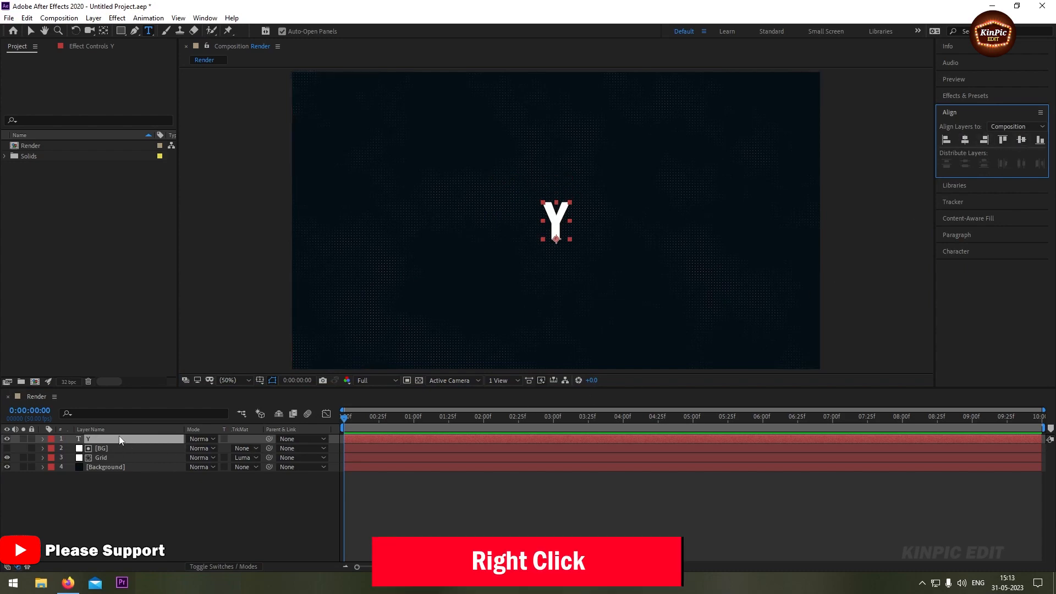
# Pre-compose the Y text layer into a new composition named Letter_Y
pyautogui.rightClick(119, 437)
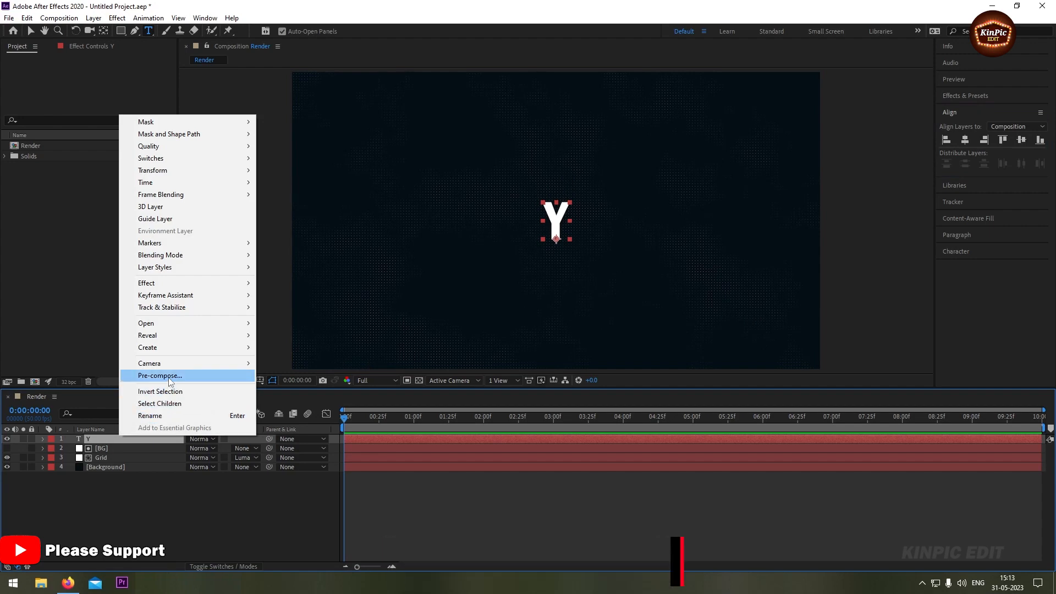
pyautogui.click(205, 375)
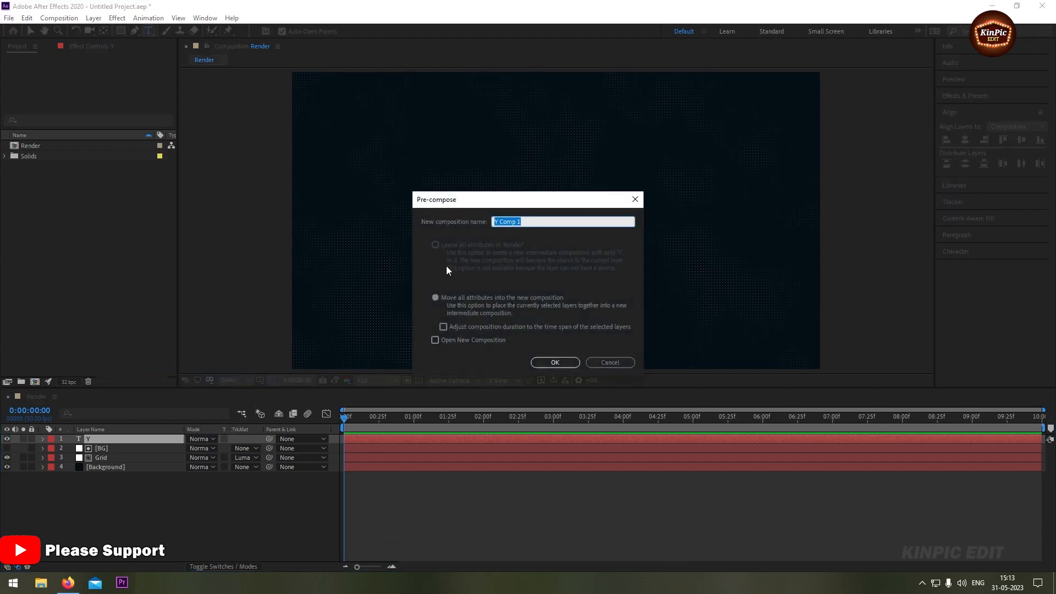
pyautogui.write('Letter_Y')
pyautogui.click(555, 362)
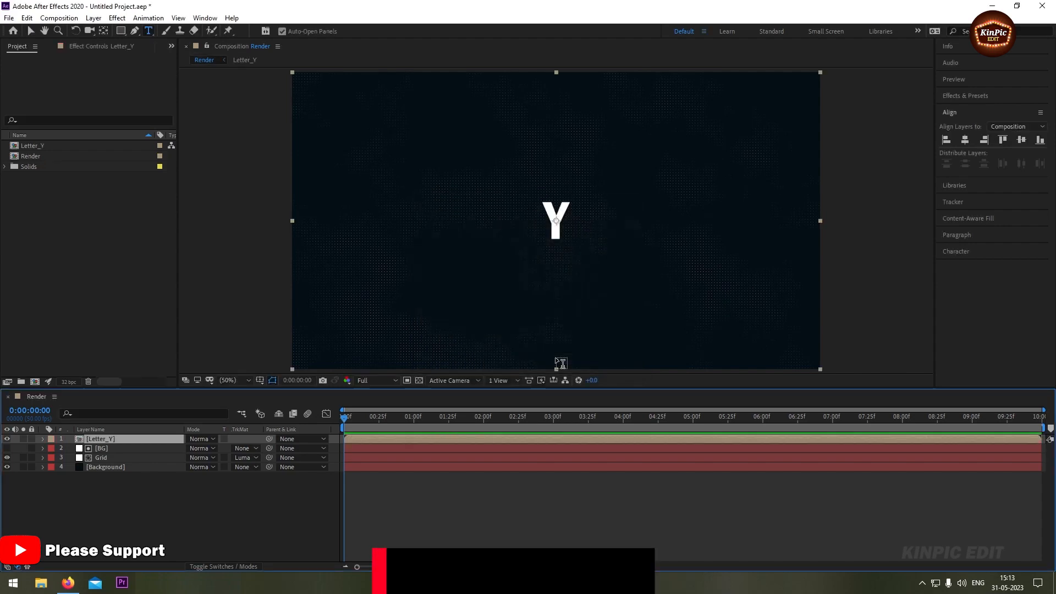
# Open the Letter_Y composition and crop it to a region of interest drawn tightly around the letter
pyautogui.doubleClick(80, 438)
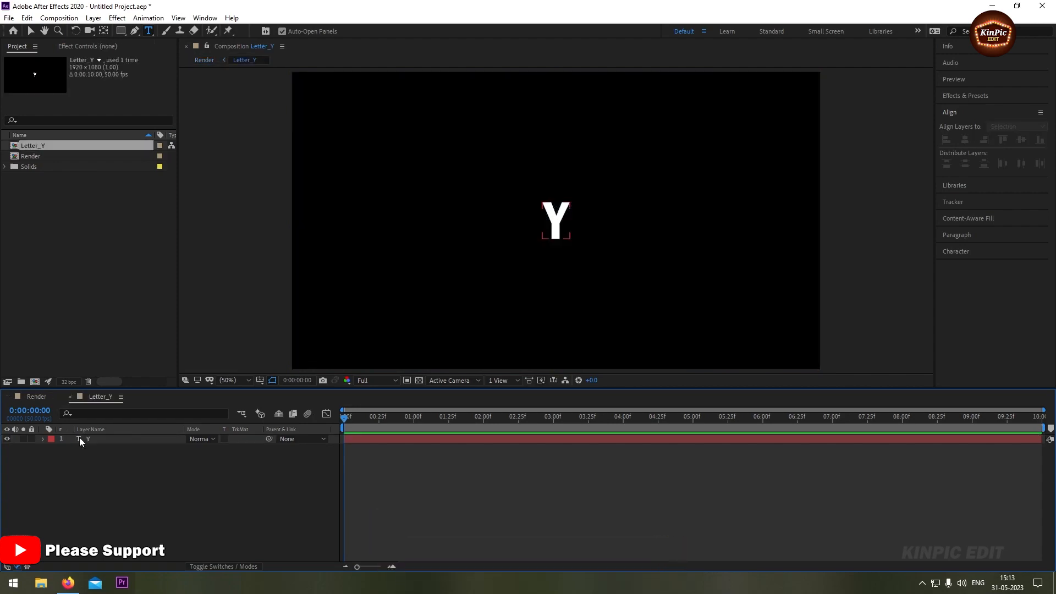
pyautogui.click(96, 439)
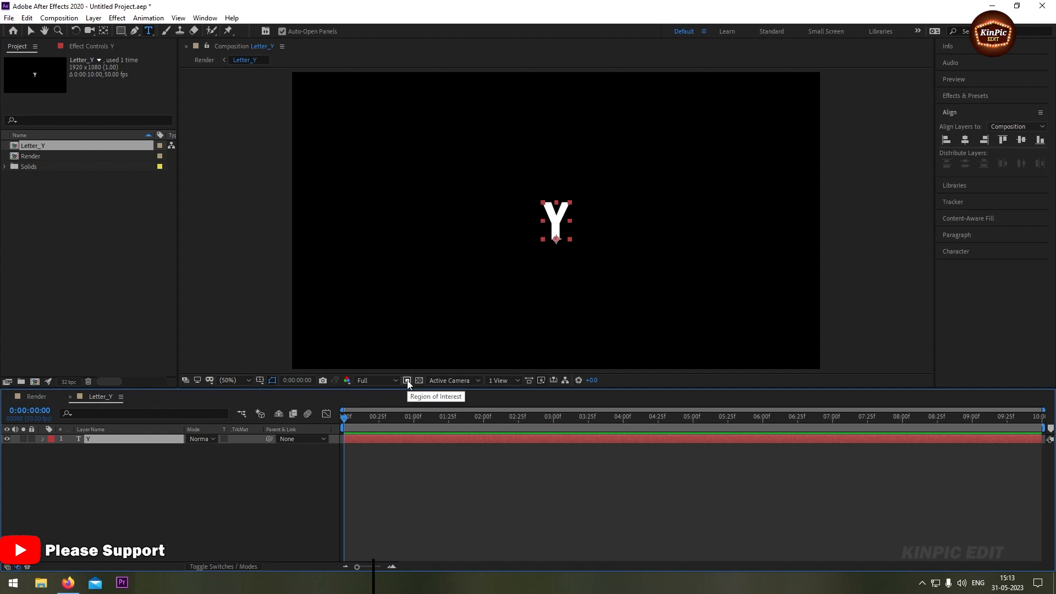
pyautogui.press('v')
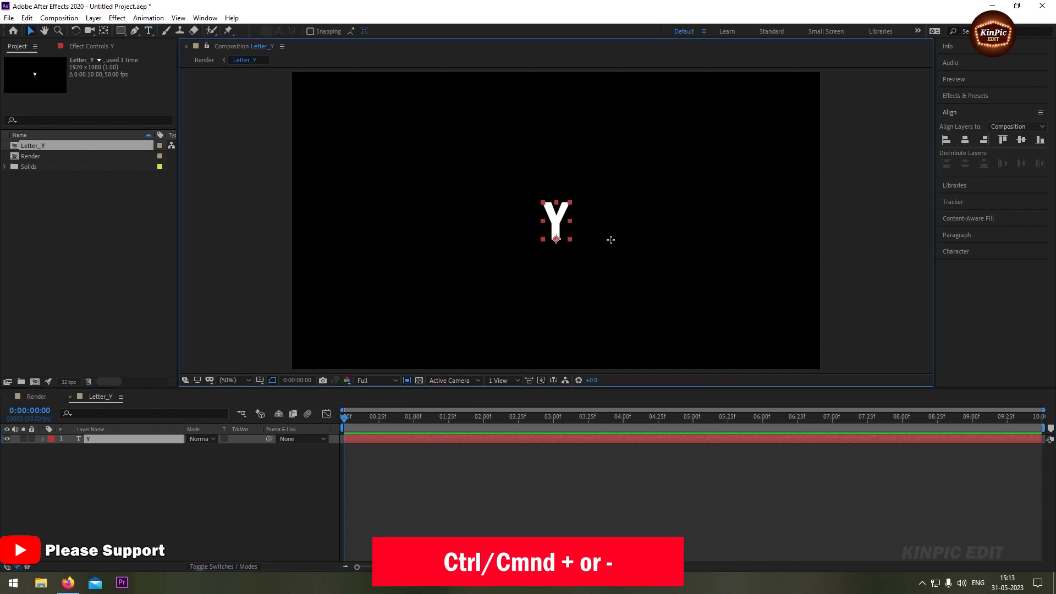
pyautogui.hotkey('ctrl', '=')
pyautogui.hotkey('ctrl', '=')
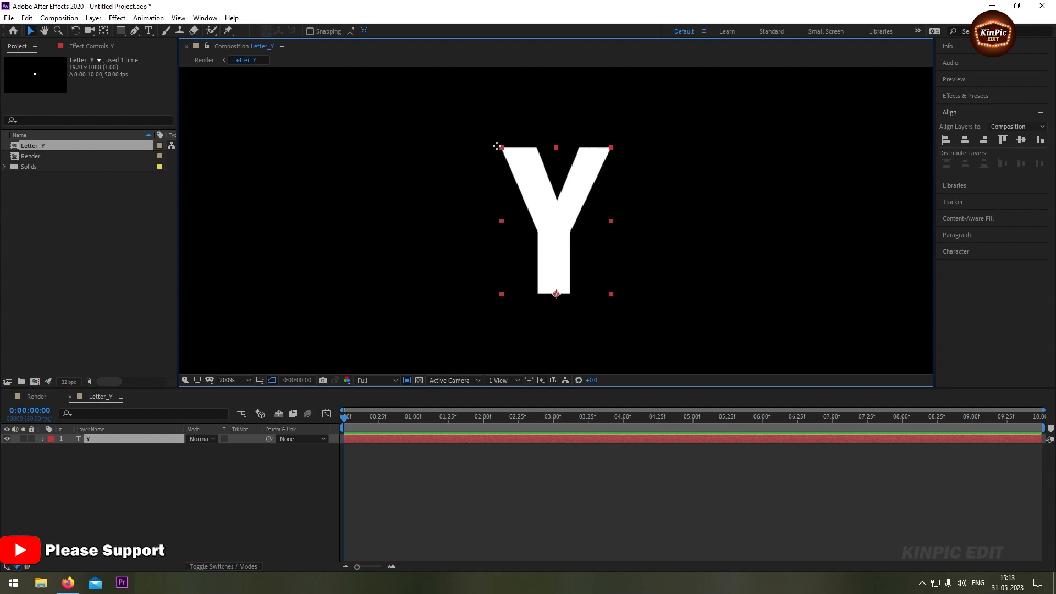
pyautogui.moveTo(495, 143); pyautogui.dragTo(618, 300)
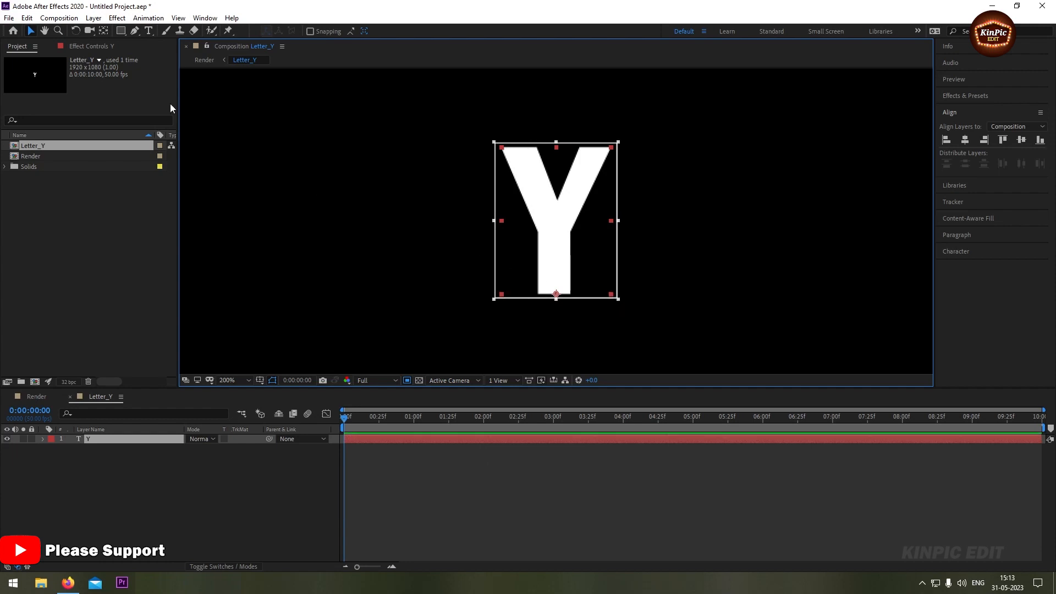
pyautogui.click(59, 17)
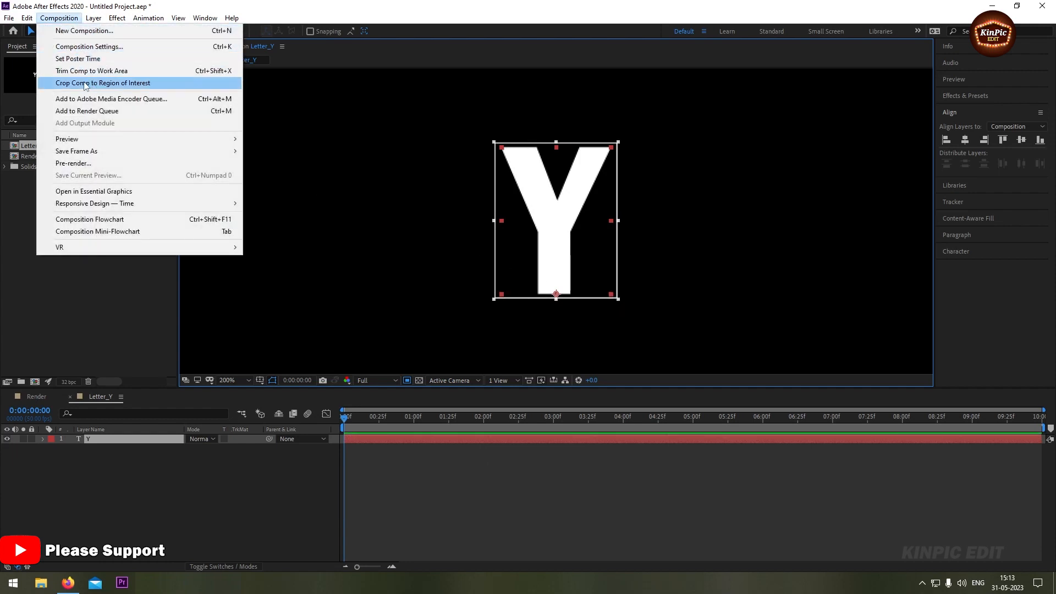
pyautogui.click(168, 82)
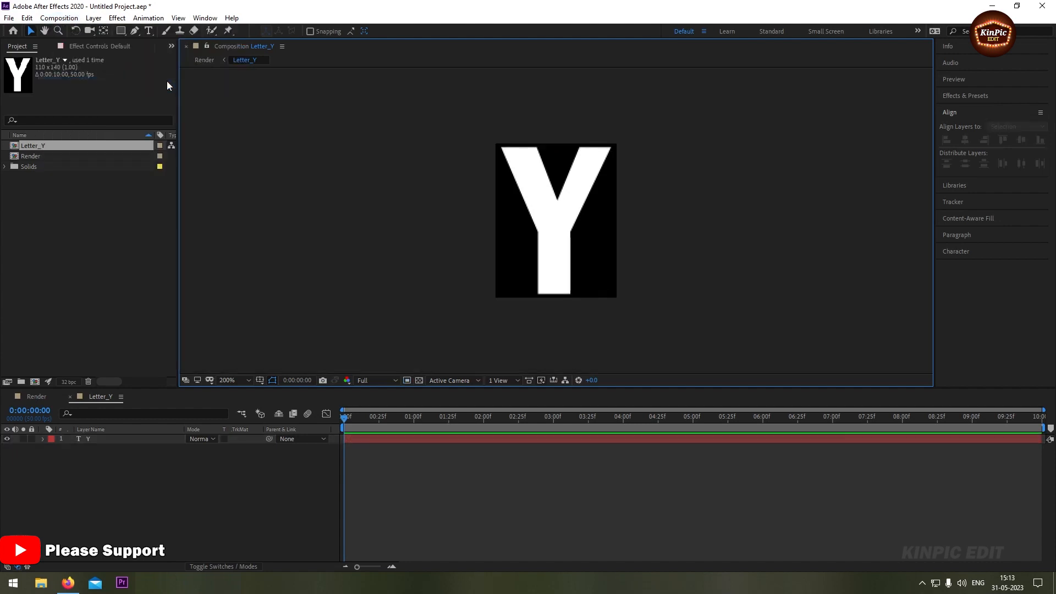
# Return to the Render composition, then duplicate the Letter_Y composition in the project and rename the copy Letter_O
pyautogui.click(70, 397)
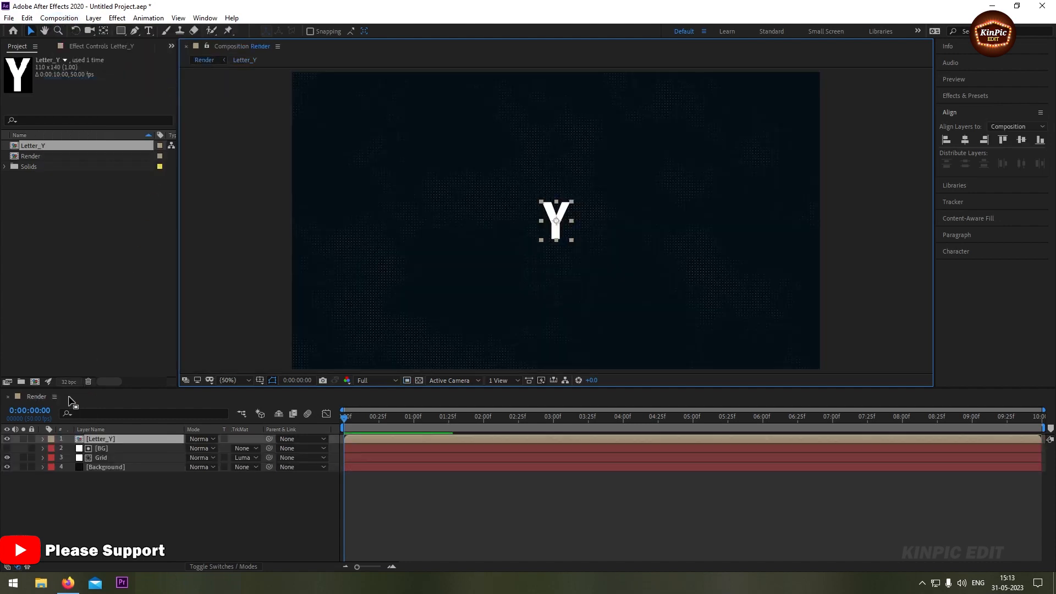
pyautogui.click(17, 146)
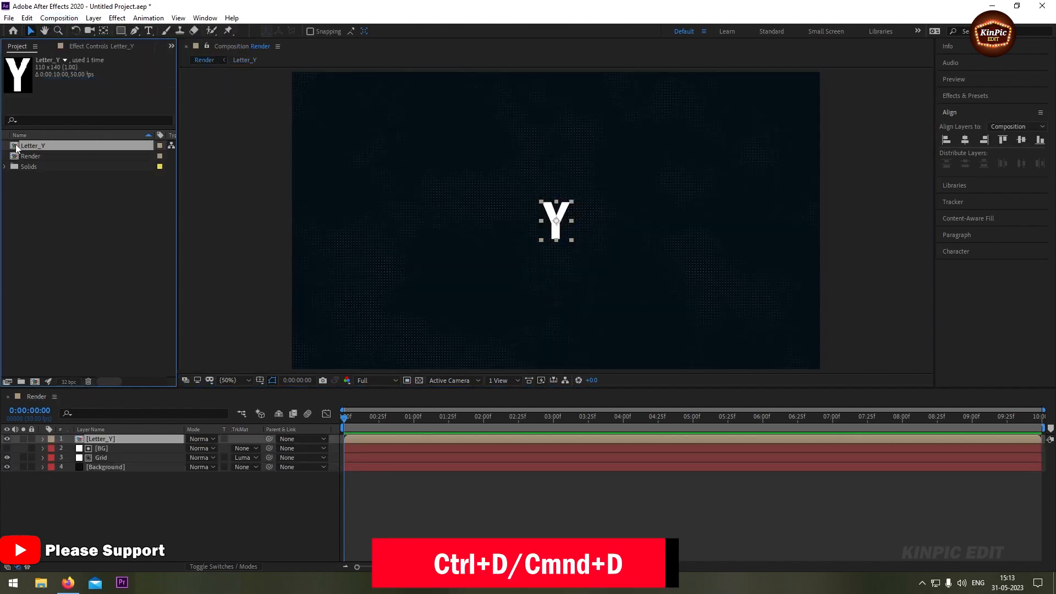
pyautogui.hotkey('ctrl', 'd')
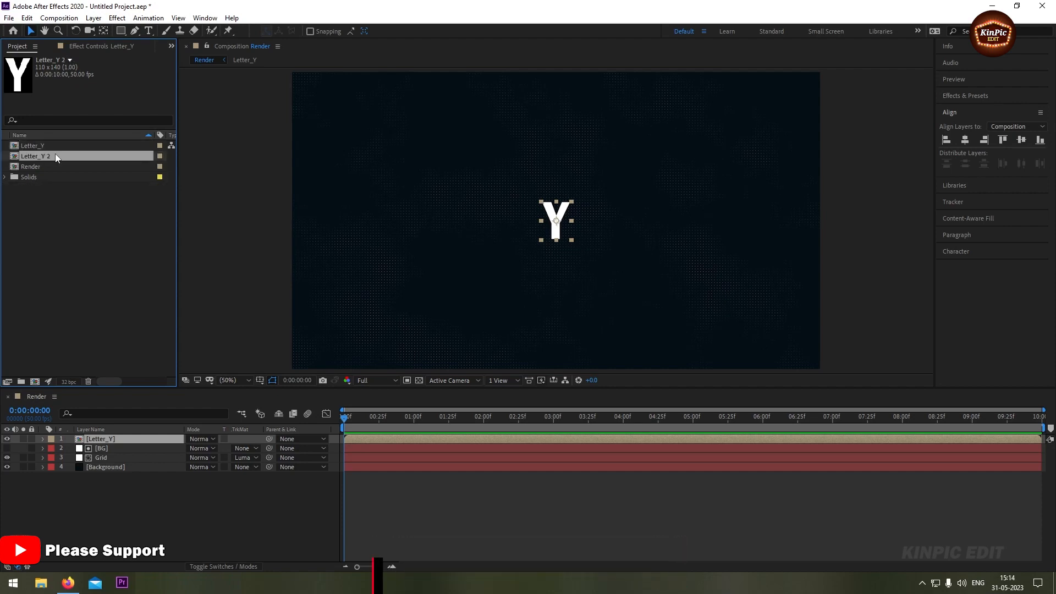
pyautogui.press('Return')
pyautogui.press('BackSpace')
pyautogui.press('BackSpace')
pyautogui.press('BackSpace')
pyautogui.write('O')
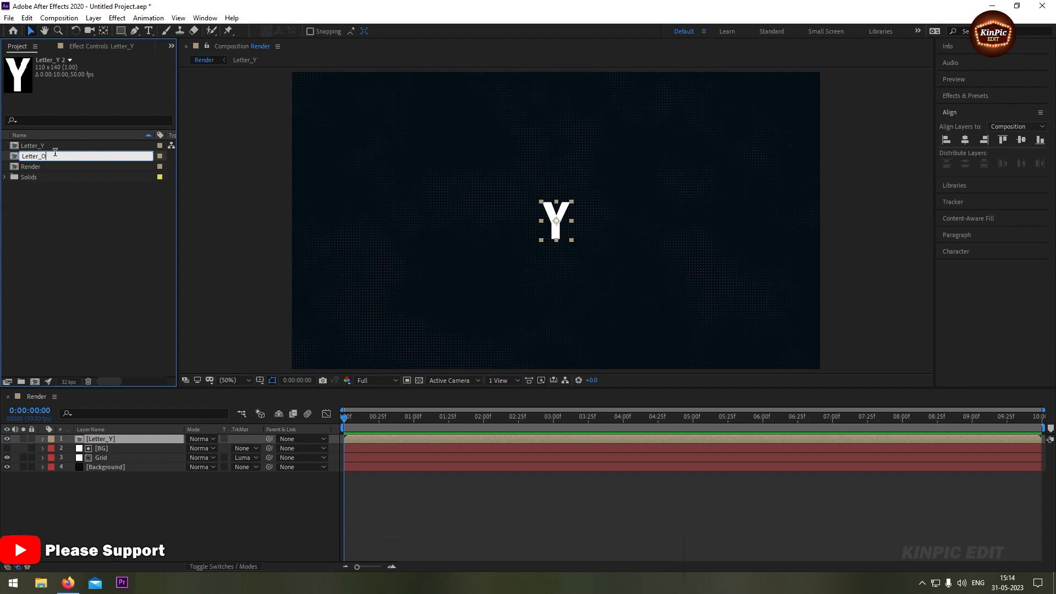
pyautogui.click(46, 183)
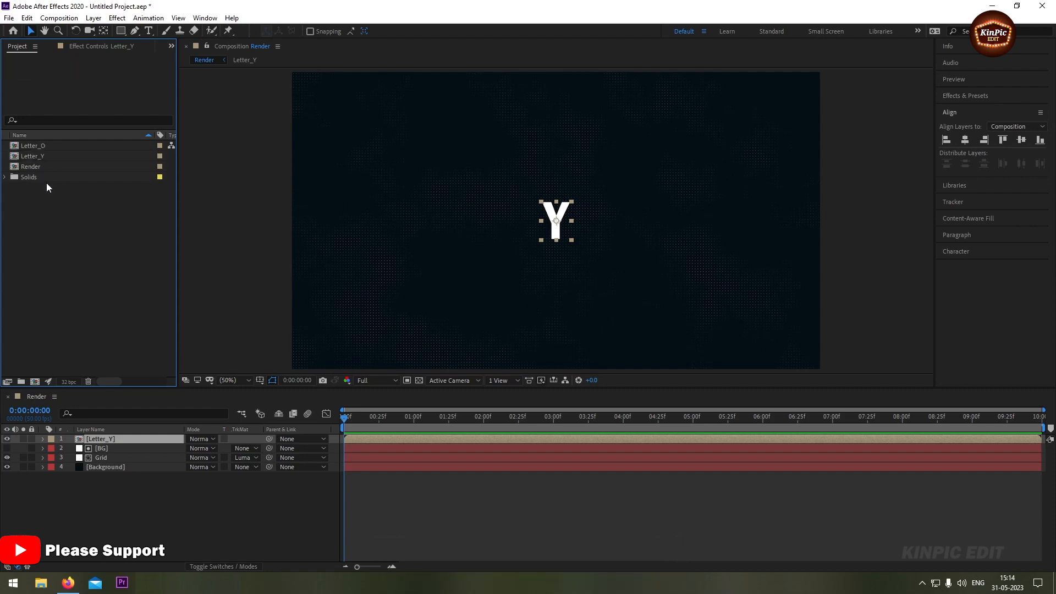
# Add Letter_O to the Render composition above Letter_Y and change the text inside it to O
pyautogui.moveTo(16, 147); pyautogui.dragTo(86, 449)
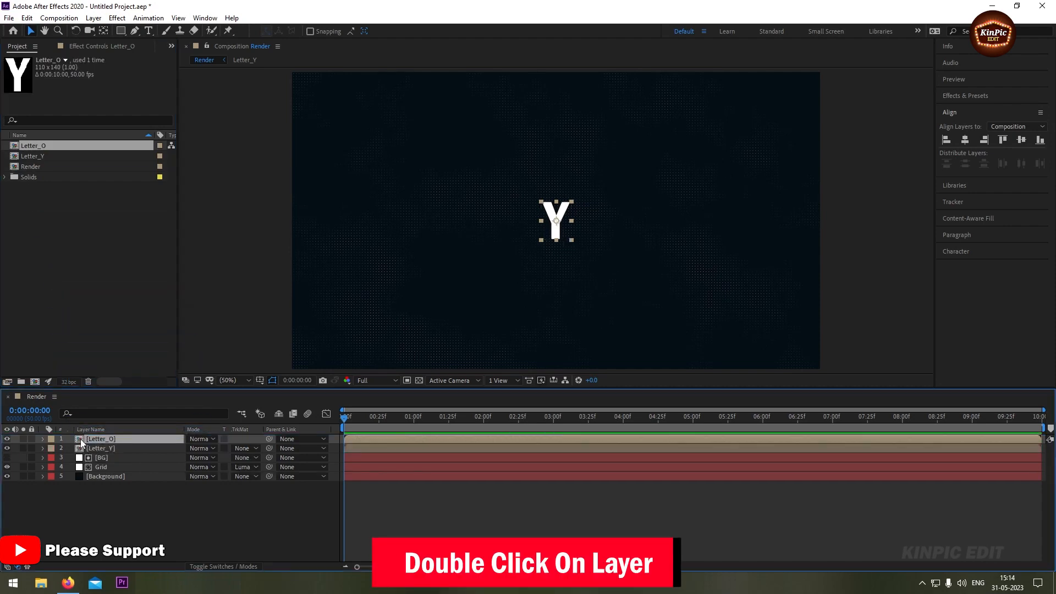
pyautogui.doubleClick(80, 439)
pyautogui.doubleClick(94, 438)
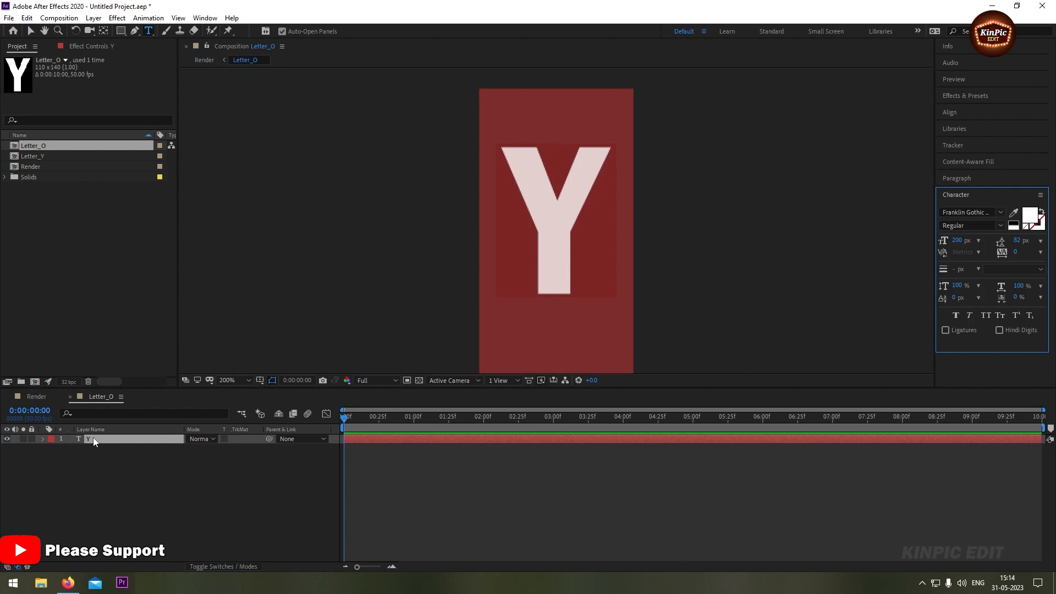
pyautogui.write('O')
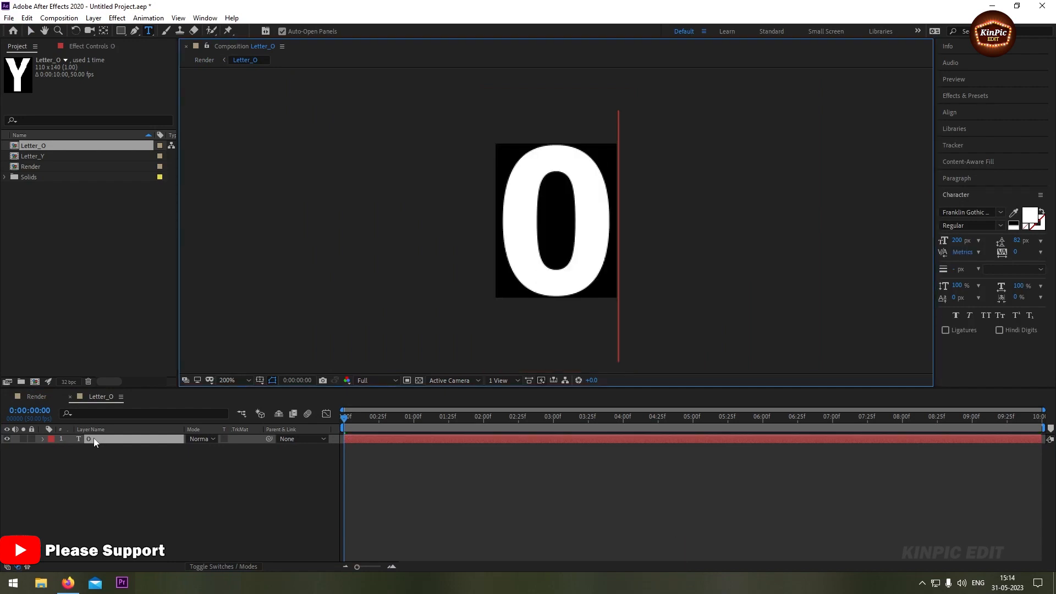
pyautogui.click(71, 396)
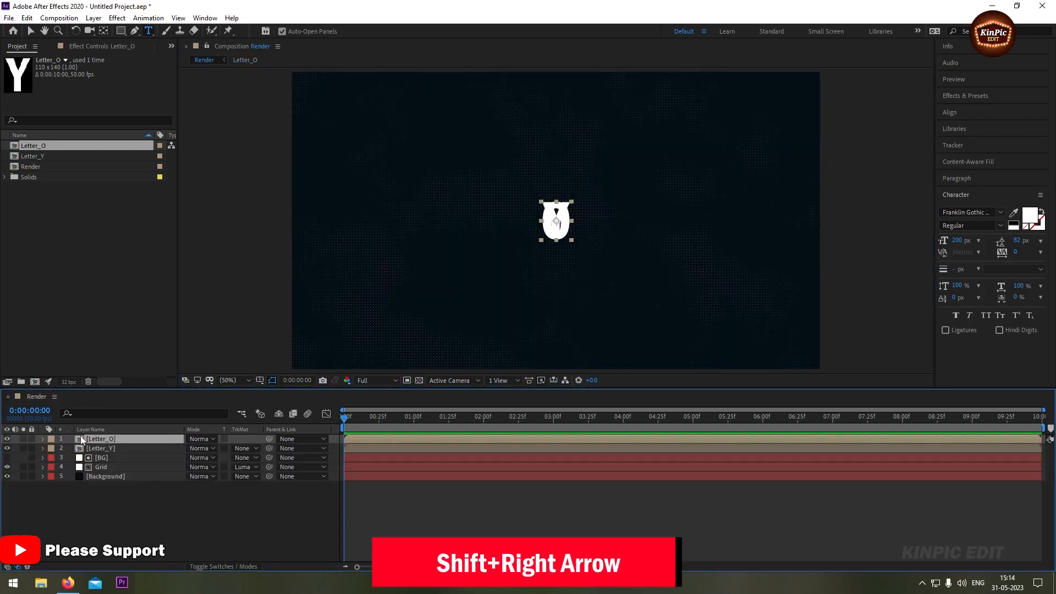
# Nudge the Letter_O layer to the right in large increments until the O sits beside the Y
pyautogui.hotkey('shift', 'Right')
pyautogui.hotkey('shift', 'Right')
pyautogui.hotkey('shift', 'Right')
pyautogui.hotkey('shift', 'Right')
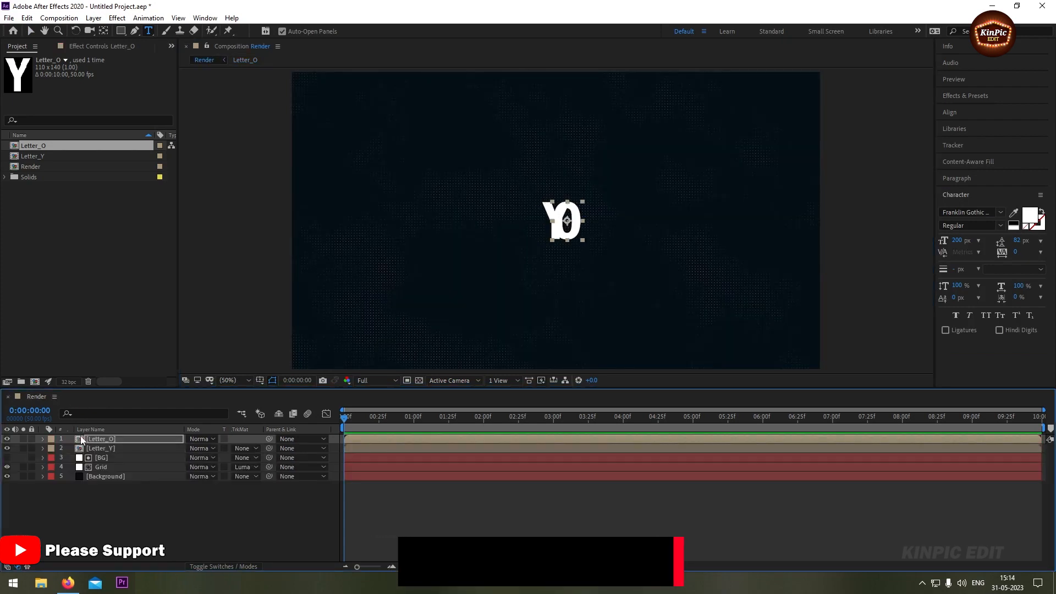
pyautogui.hotkey('shift', 'Right')
pyautogui.hotkey('shift', 'Right')
pyautogui.hotkey('shift', 'Right')
pyautogui.hotkey('shift', 'Right')
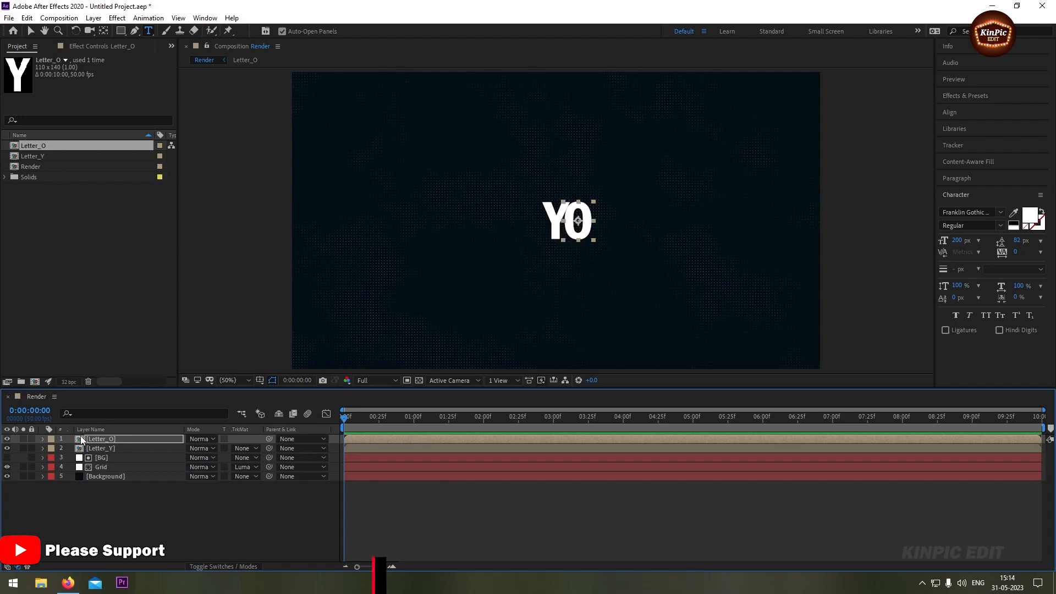
# Nudge the Letter_O layer further right, then change the text inside its composition to a lowercase o and return to Render
pyautogui.hotkey('shift', 'Right')
pyautogui.hotkey('shift', 'Right')
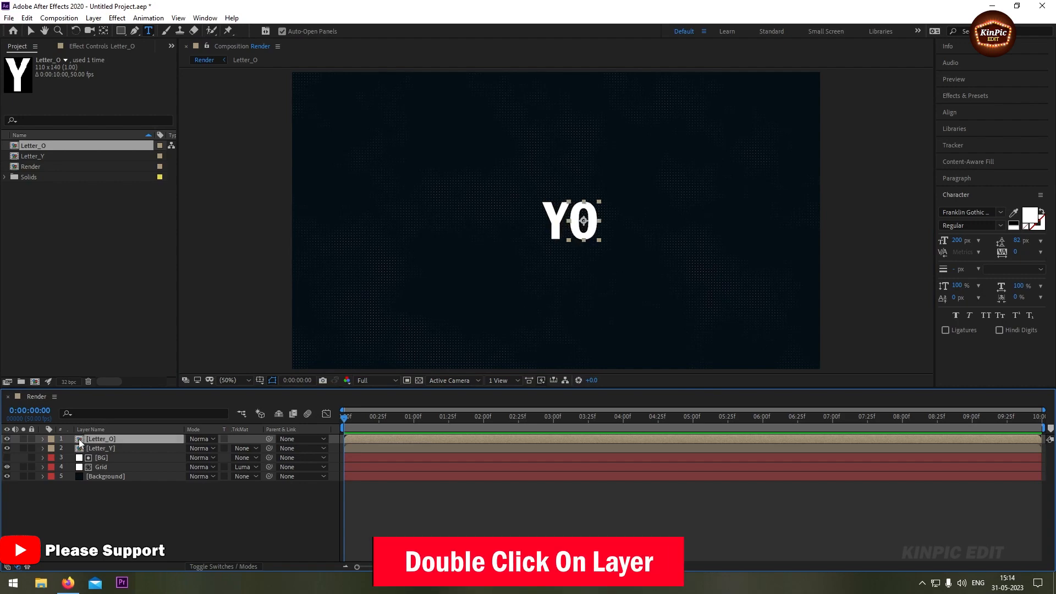
pyautogui.doubleClick(78, 438)
pyautogui.doubleClick(106, 440)
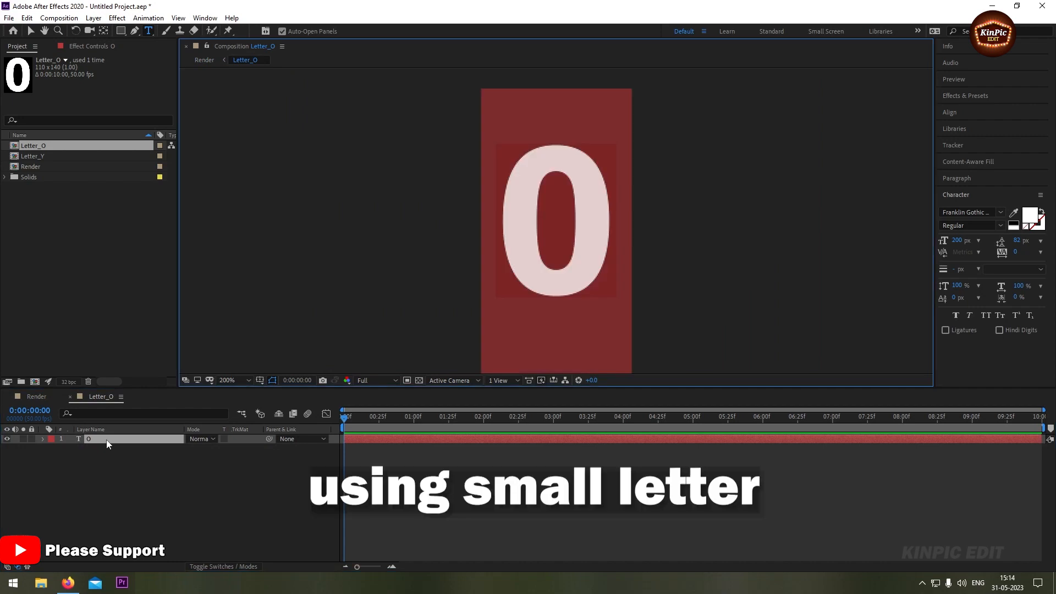
pyautogui.write('o')
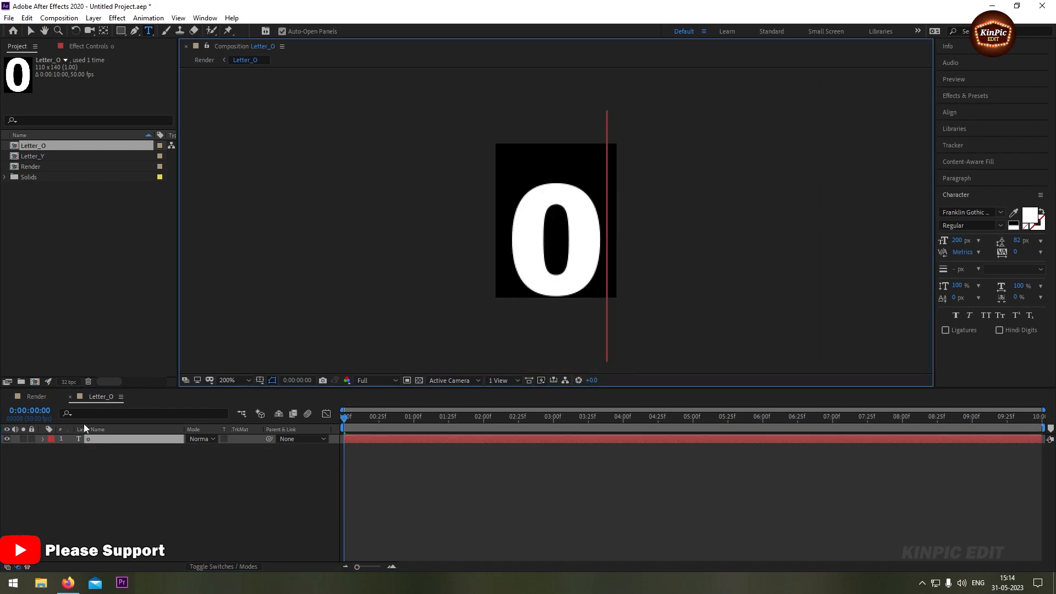
pyautogui.click(69, 396)
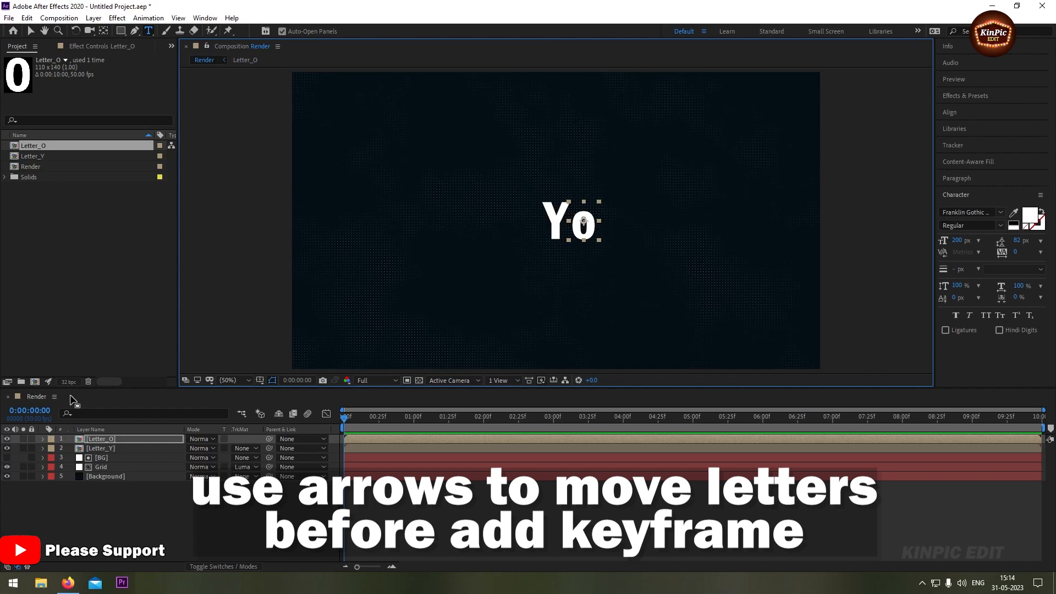
# Nudge the Letter_O layer back to the left so the lowercase o sits tightly beside the Y
pyautogui.hotkey('shift', 'Left')
pyautogui.hotkey('shift', 'Left')
pyautogui.hotkey('shift', 'Left')
pyautogui.hotkey('shift', 'Right')
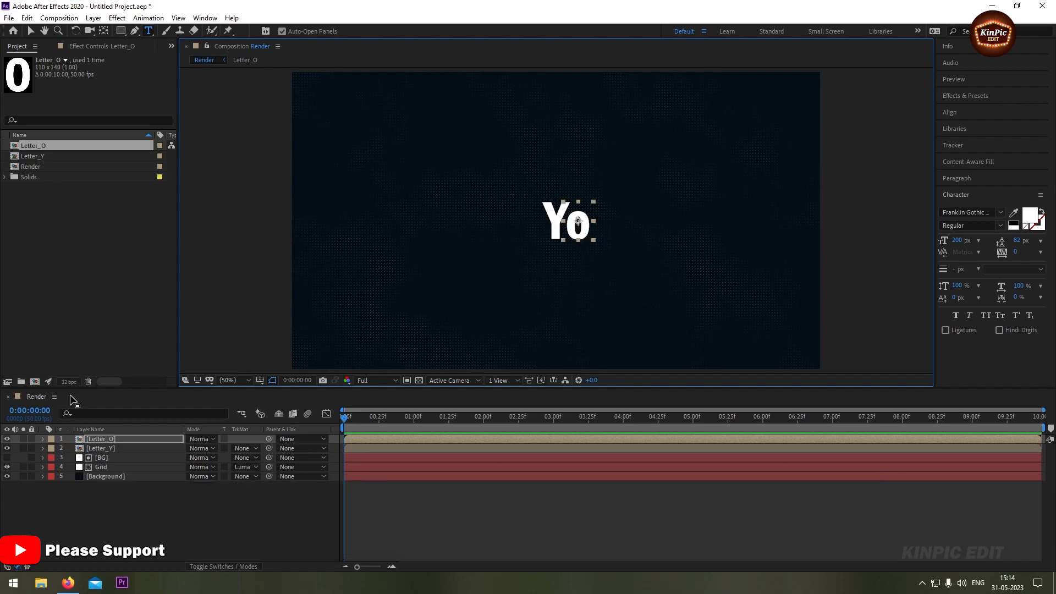
# Duplicate the Letter_Y composition in the project and rename the copy Letter_U
pyautogui.click(18, 156)
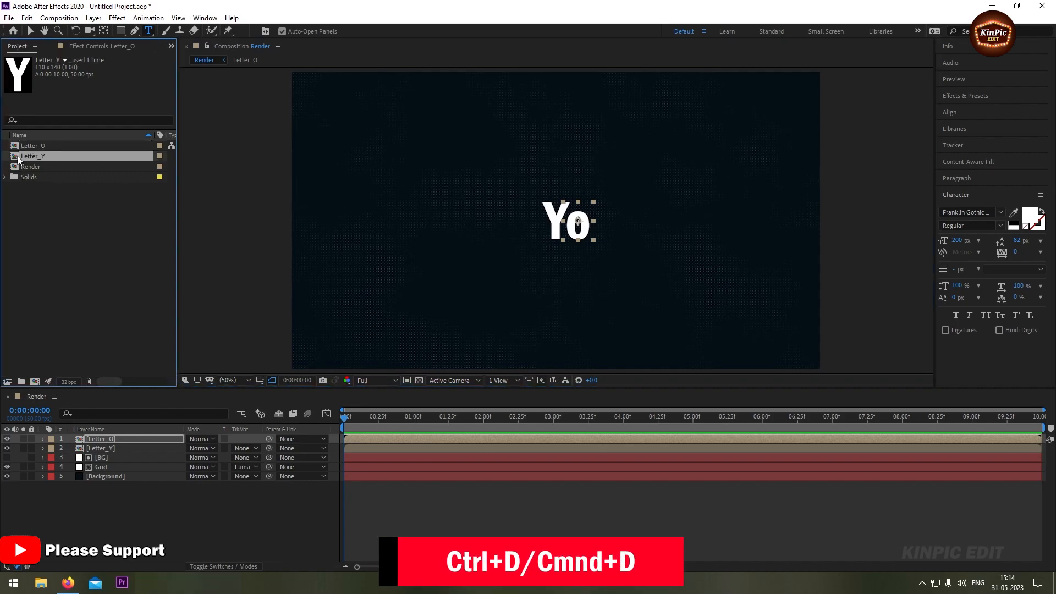
pyautogui.hotkey('ctrl', 'd')
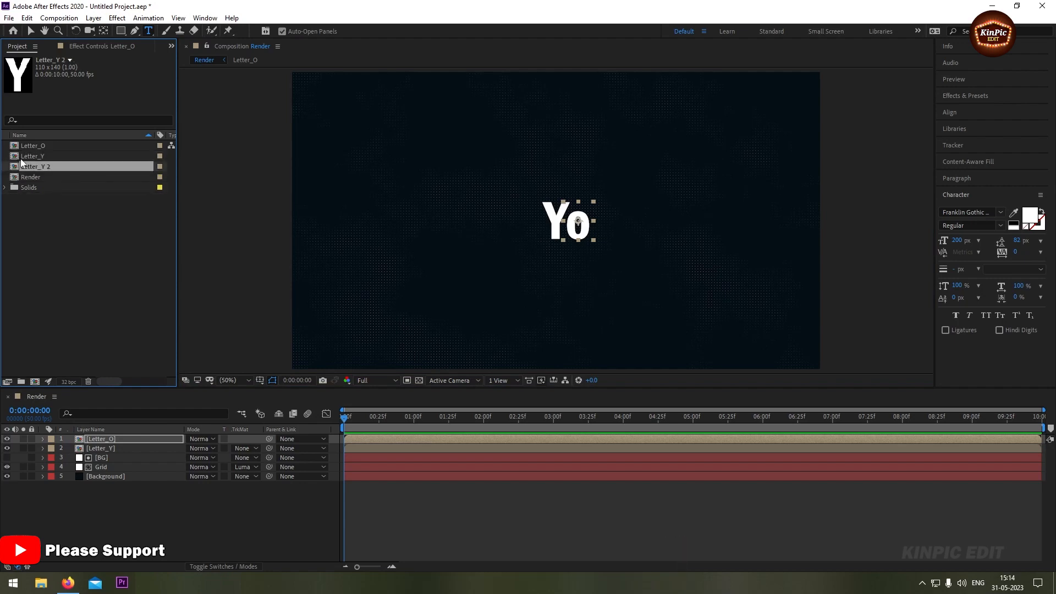
pyautogui.press('Return')
pyautogui.click(58, 166)
pyautogui.press('BackSpace')
pyautogui.press('BackSpace')
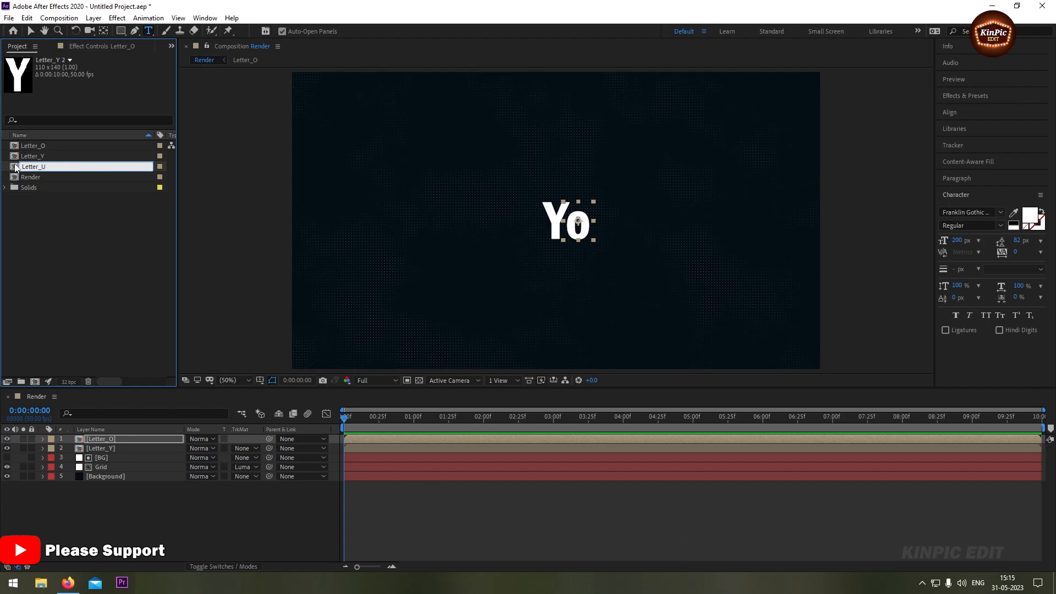
pyautogui.write('U')
pyautogui.press('Return')
# Add Letter_U to the Render composition above Letter_O, change the text inside it to a lowercase u, and return to Render
pyautogui.moveTo(15, 159); pyautogui.dragTo(88, 438)
pyautogui.doubleClick(80, 440)
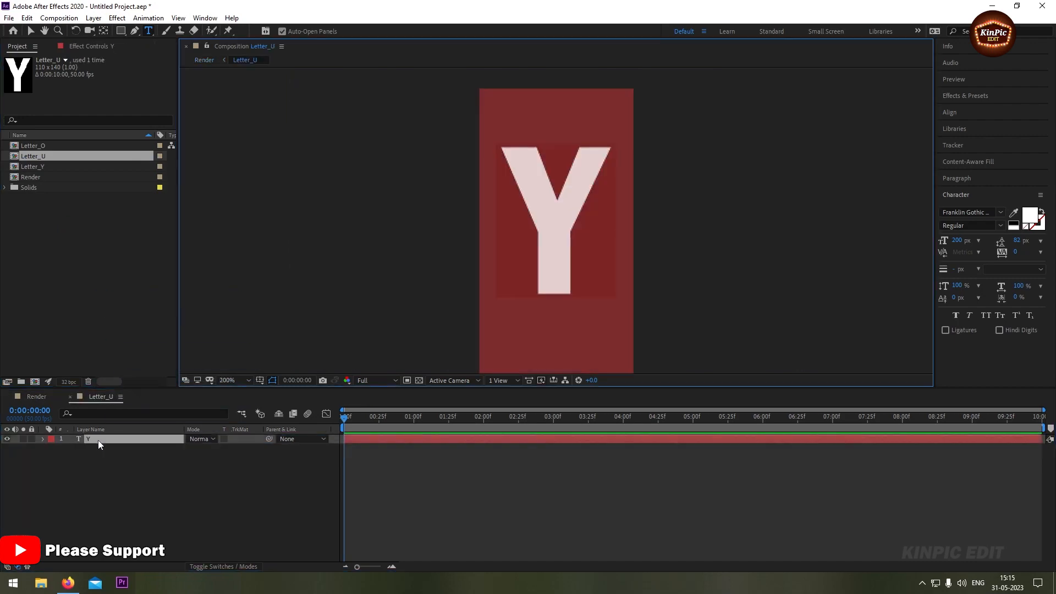
pyautogui.write('u')
pyautogui.click(70, 396)
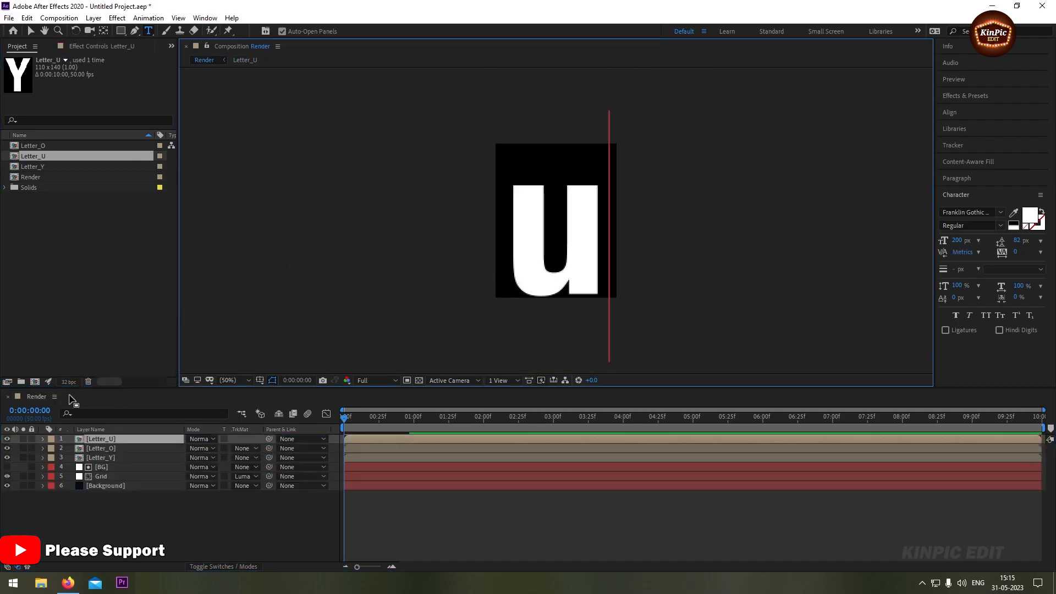
# Nudge the Letter_U layer right in large increments past the o, then fine-tune it slightly left to tighten the spacing
pyautogui.hotkey('shift', 'Right')
pyautogui.hotkey('shift', 'Right')
pyautogui.hotkey('shift', 'Right')
pyautogui.hotkey('shift', 'Right')
pyautogui.hotkey('shift', 'Right')
pyautogui.hotkey('shift', 'Right')
pyautogui.hotkey('shift', 'Right')
pyautogui.hotkey('shift', 'Right')
pyautogui.hotkey('shift', 'Right')
pyautogui.hotkey('shift', 'Right')
pyautogui.hotkey('shift', 'Right')
pyautogui.hotkey('shift', 'Right')
pyautogui.hotkey('shift', 'Right')
pyautogui.hotkey('shift', 'Right')
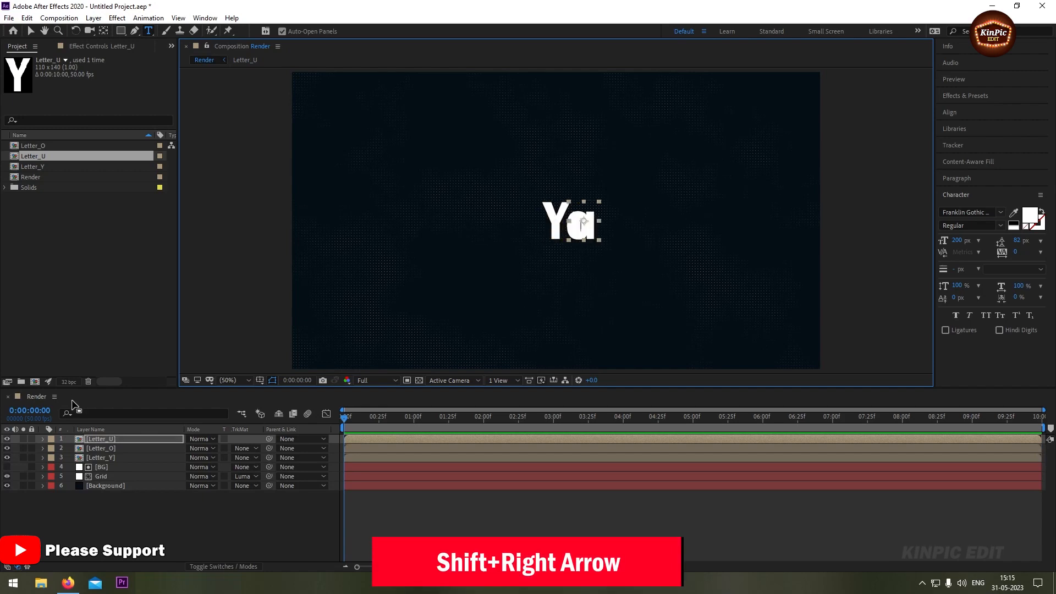
pyautogui.hotkey('shift', 'Right')
pyautogui.hotkey('shift', 'Right')
pyautogui.hotkey('shift', 'Right')
pyautogui.hotkey('shift', 'Right')
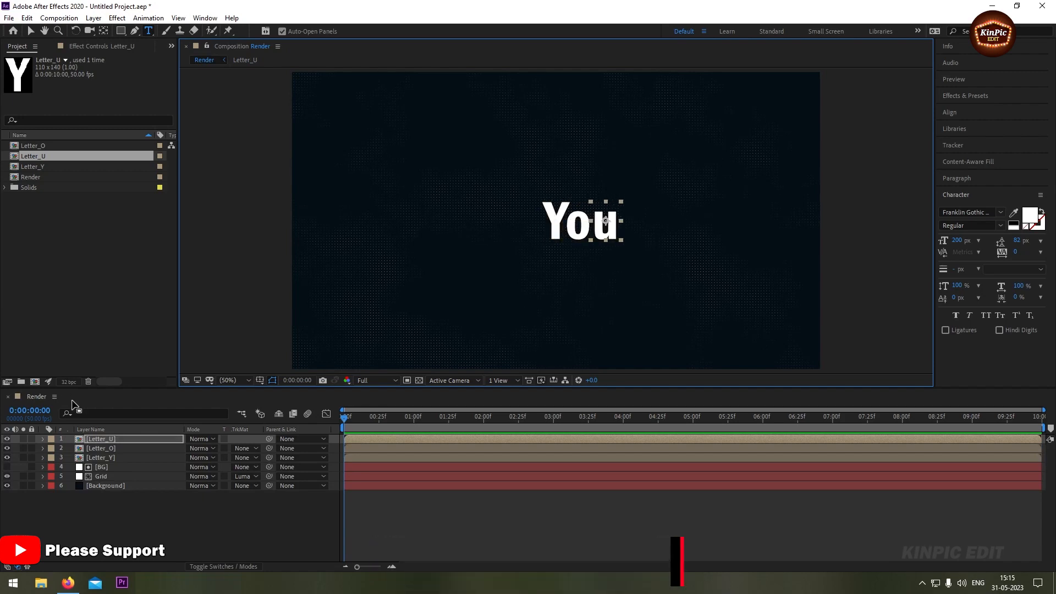
pyautogui.press('Left')
pyautogui.press('Left')
pyautogui.press('Left')
pyautogui.press('Left')
pyautogui.press('Left')
pyautogui.press('Left')
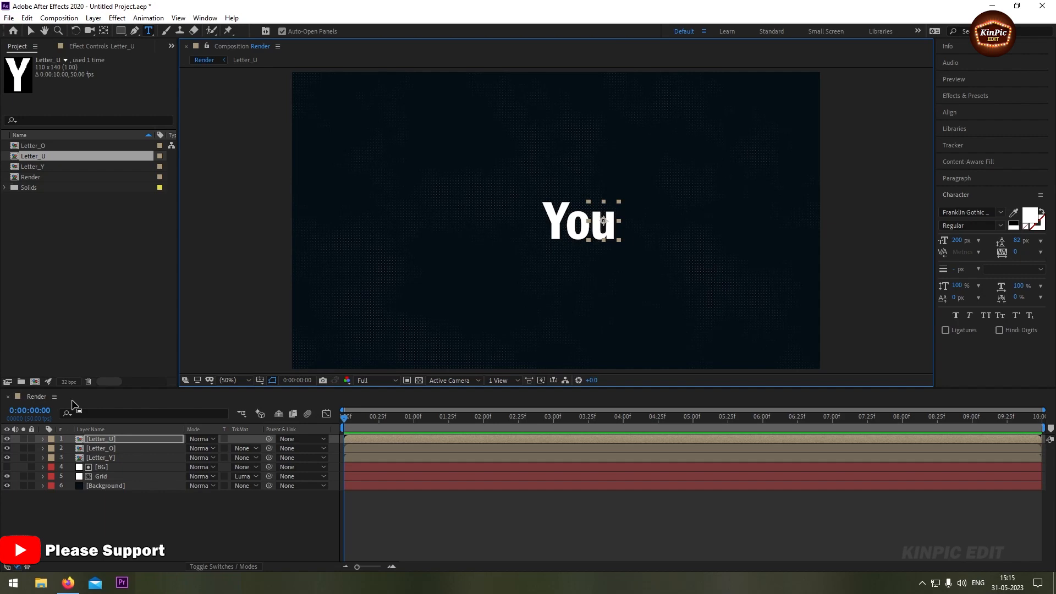
# Duplicate the Letter_O composition in the project and rename the copy Letter_T
pyautogui.click(32, 145)
pyautogui.hotkey('ctrl', 'd')
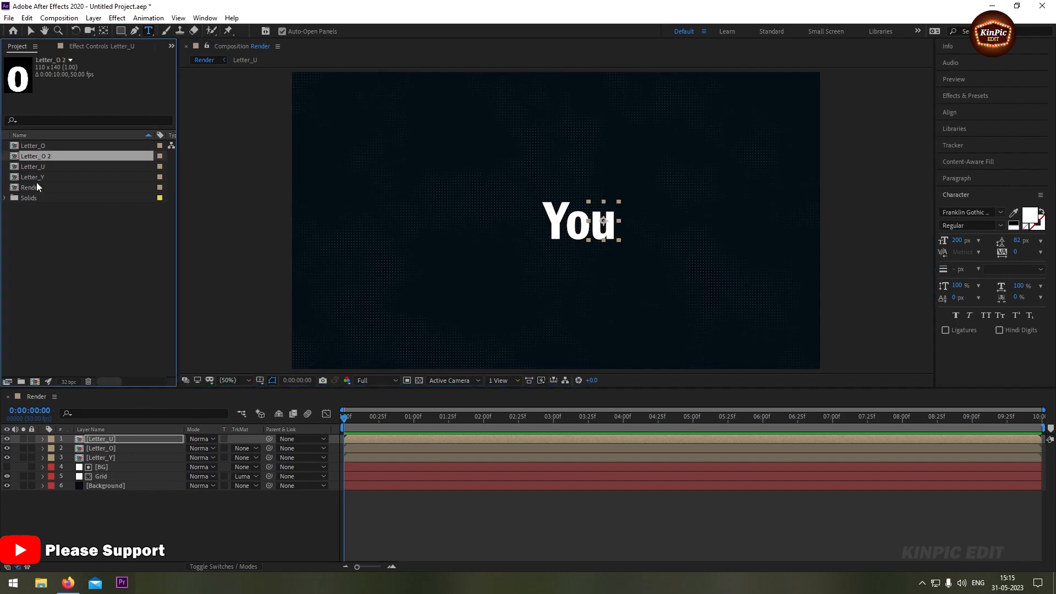
pyautogui.press('Return')
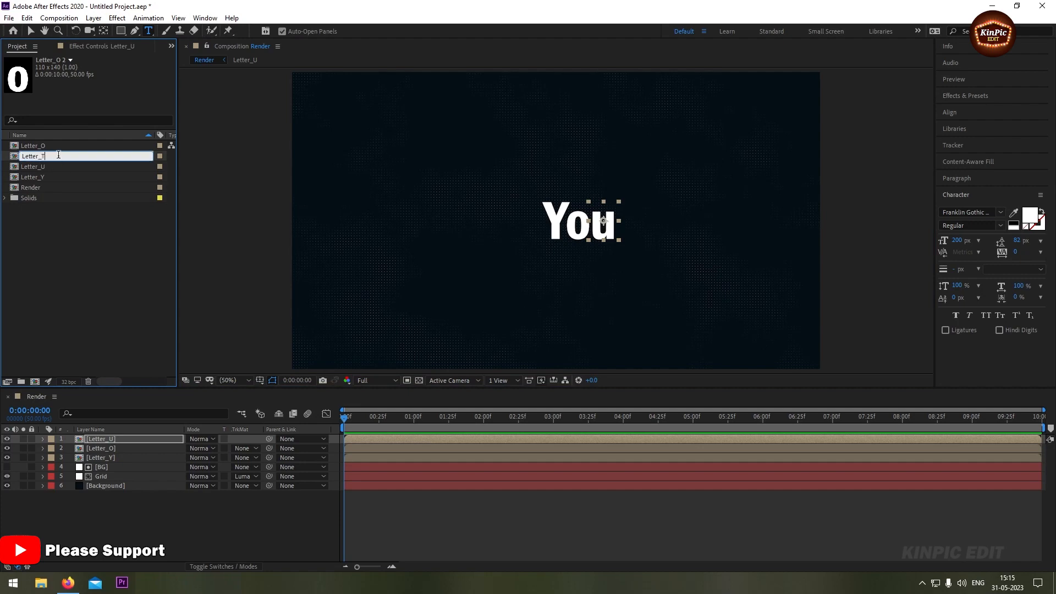
pyautogui.write('Letter_T')
pyautogui.press('Return')
# Add Letter_T to the Render composition above Letter_U, change the text inside it to T, and return to Render
pyautogui.moveTo(15, 159); pyautogui.dragTo(78, 437)
pyautogui.doubleClick(79, 438)
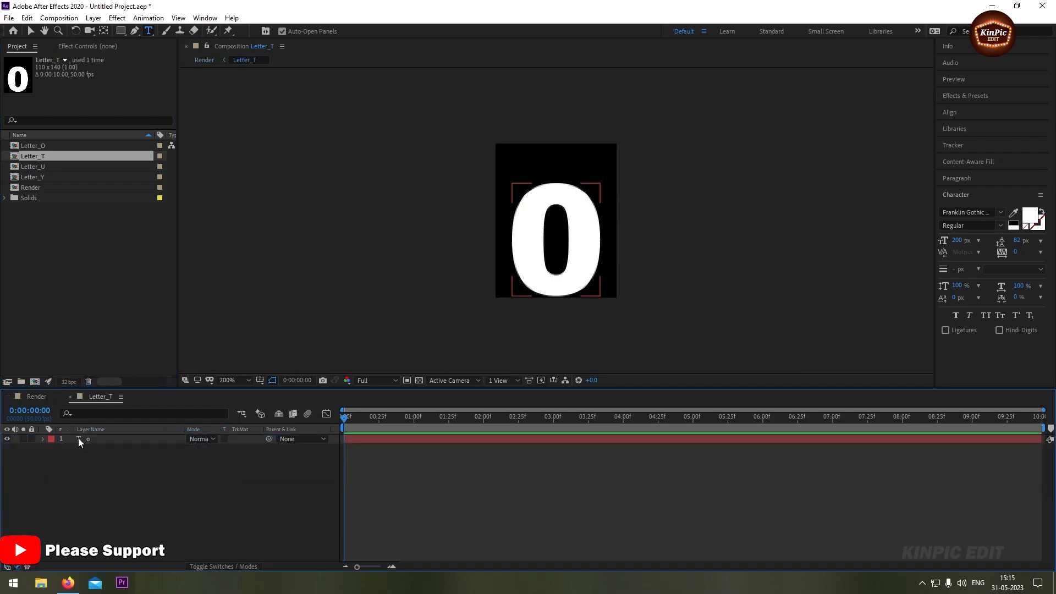
pyautogui.doubleClick(91, 438)
pyautogui.write('T')
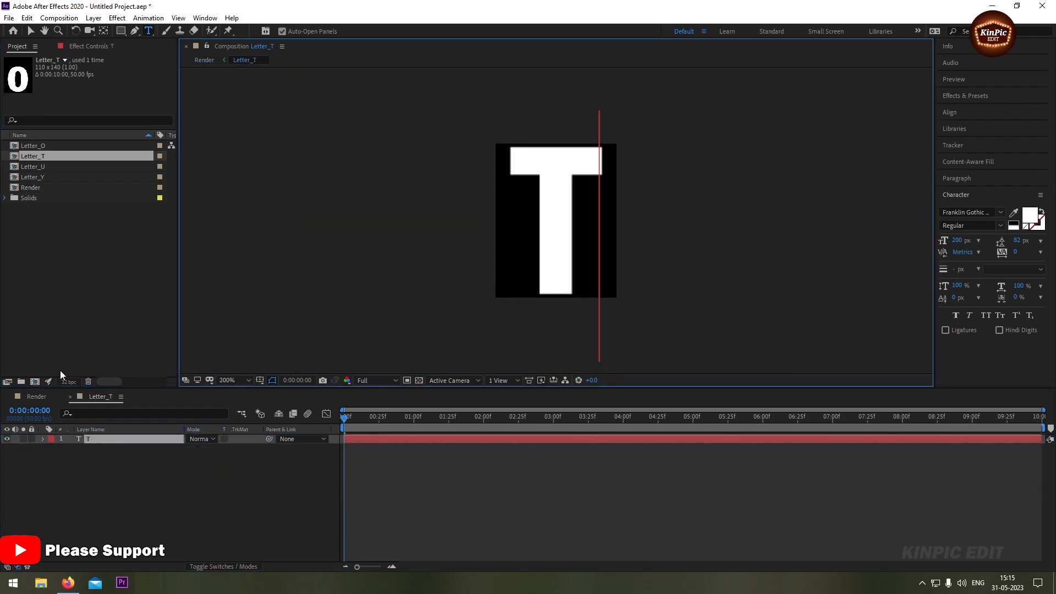
pyautogui.click(70, 397)
# Nudge the Letter_T layer to the right in large increments until the T sits beside the u
pyautogui.hotkey('shift', 'Right')
pyautogui.hotkey('shift', 'Right')
pyautogui.hotkey('shift', 'Right')
pyautogui.hotkey('shift', 'Right')
pyautogui.hotkey('shift', 'Right')
pyautogui.hotkey('shift', 'Right')
pyautogui.hotkey('shift', 'Right')
pyautogui.hotkey('shift', 'Right')
pyautogui.hotkey('shift', 'Right')
pyautogui.hotkey('shift', 'Right')
pyautogui.hotkey('shift', 'Right')
pyautogui.hotkey('shift', 'Right')
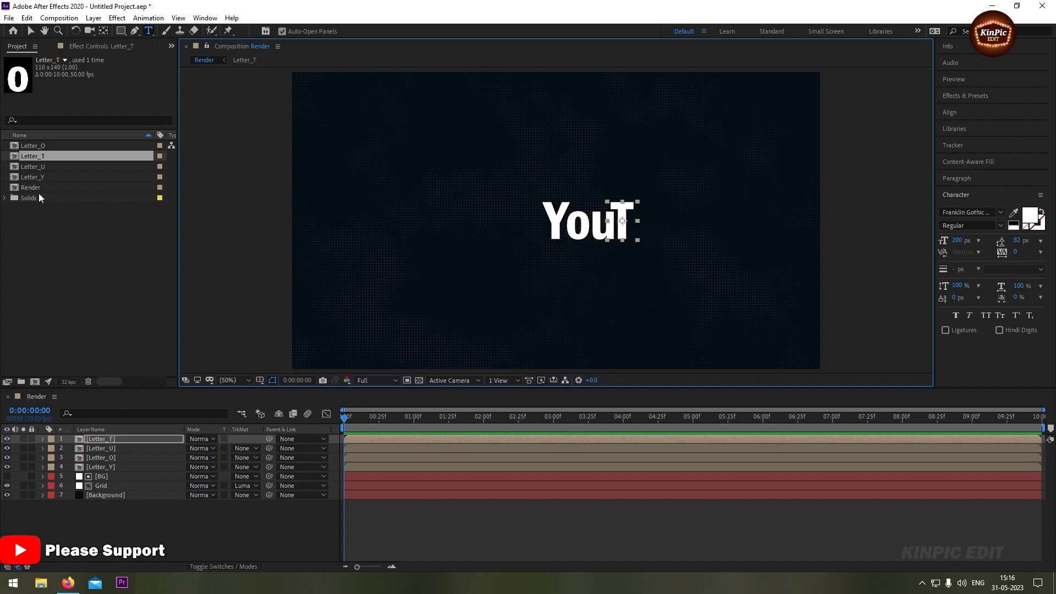
# Duplicate the Letter_O composition in the project and rename the copy Letter_U
pyautogui.click(30, 146)
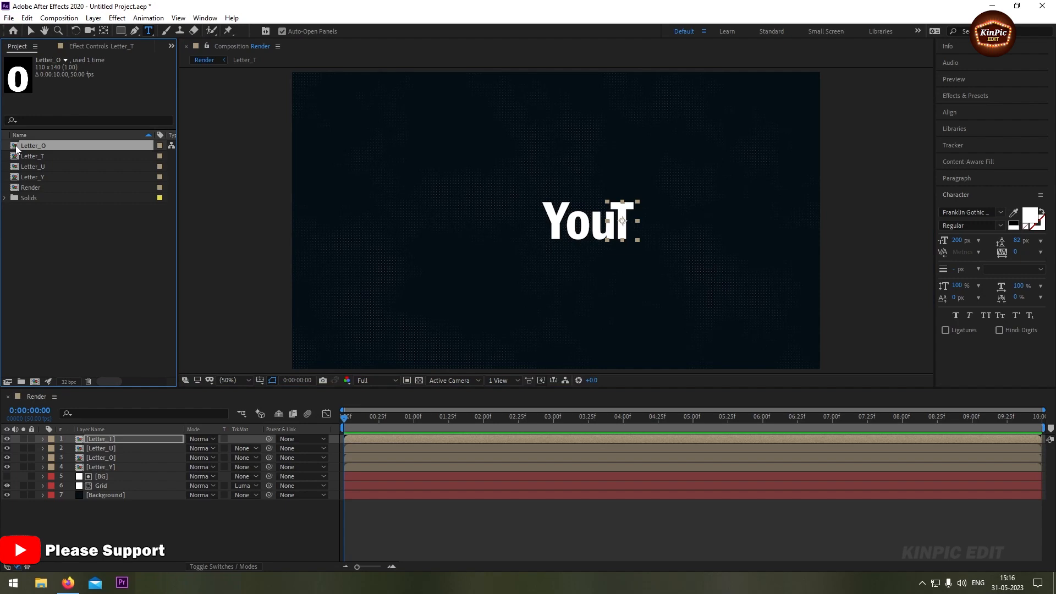
pyautogui.hotkey('ctrl', 'd')
pyautogui.press('Return')
pyautogui.write('Letter_U')
# Add the Letter_U composition containing the u to Render above Letter_T, check its text layer, and return to Render
pyautogui.click(17, 160)
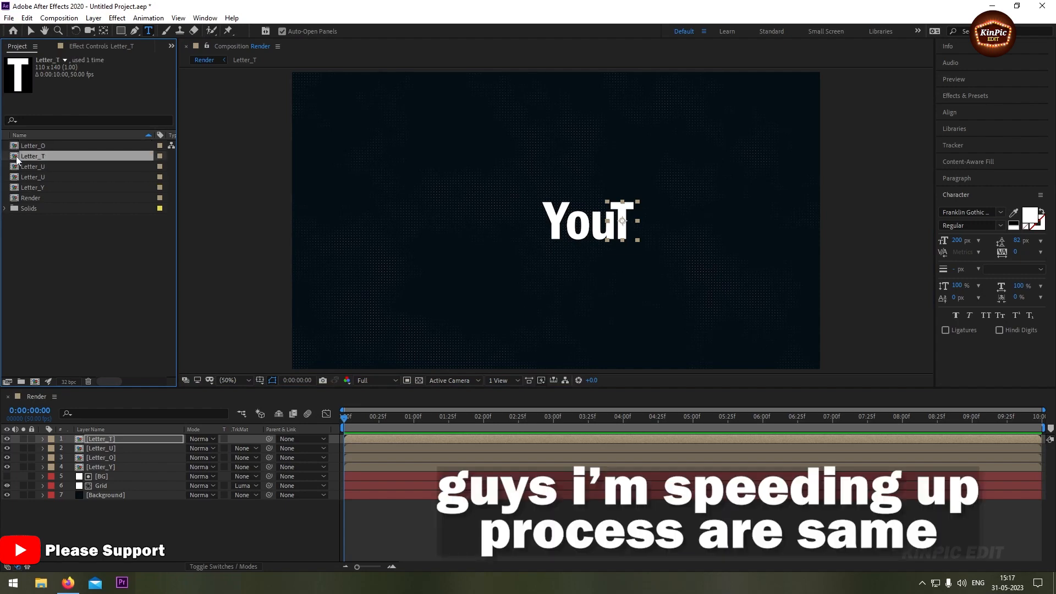
pyautogui.moveTo(16, 169); pyautogui.dragTo(68, 444)
pyautogui.doubleClick(81, 438)
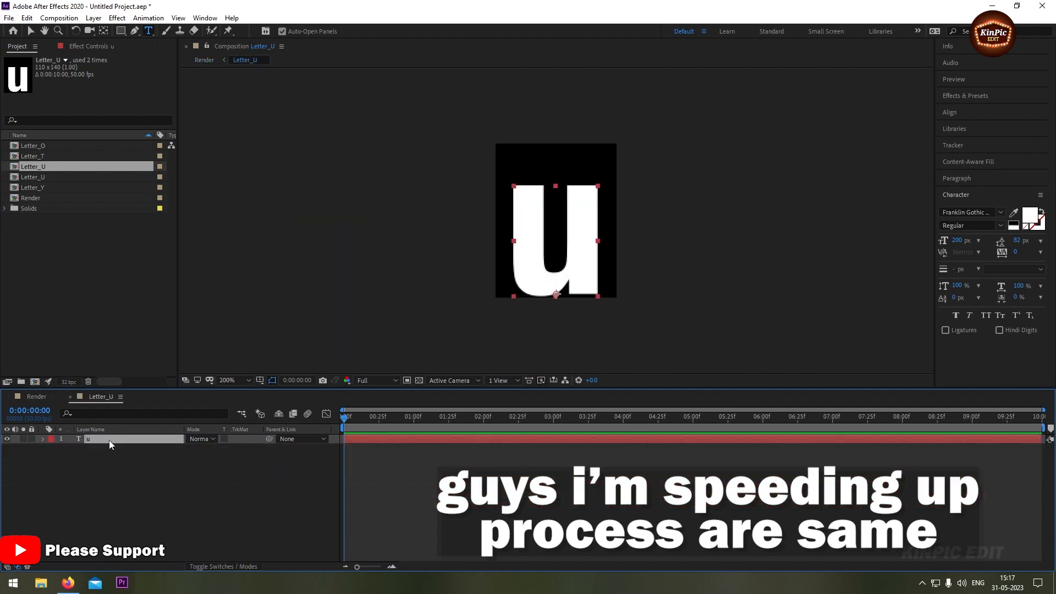
pyautogui.click(72, 400)
# Nudge the topmost Letter_U layer to the right in large increments until its u sits beside the T
pyautogui.hotkey('shift', 'Right')
pyautogui.hotkey('shift', 'Right')
pyautogui.hotkey('shift', 'Right')
pyautogui.hotkey('shift', 'Right')
pyautogui.hotkey('shift', 'Right')
pyautogui.hotkey('shift', 'Right')
pyautogui.hotkey('shift', 'Right')
pyautogui.hotkey('shift', 'Right')
pyautogui.hotkey('shift', 'Right')
pyautogui.hotkey('shift', 'Right')
pyautogui.hotkey('shift', 'Right')
pyautogui.hotkey('shift', 'Right')
pyautogui.hotkey('shift', 'Right')
pyautogui.hotkey('shift', 'Right')
pyautogui.hotkey('shift', 'Right')
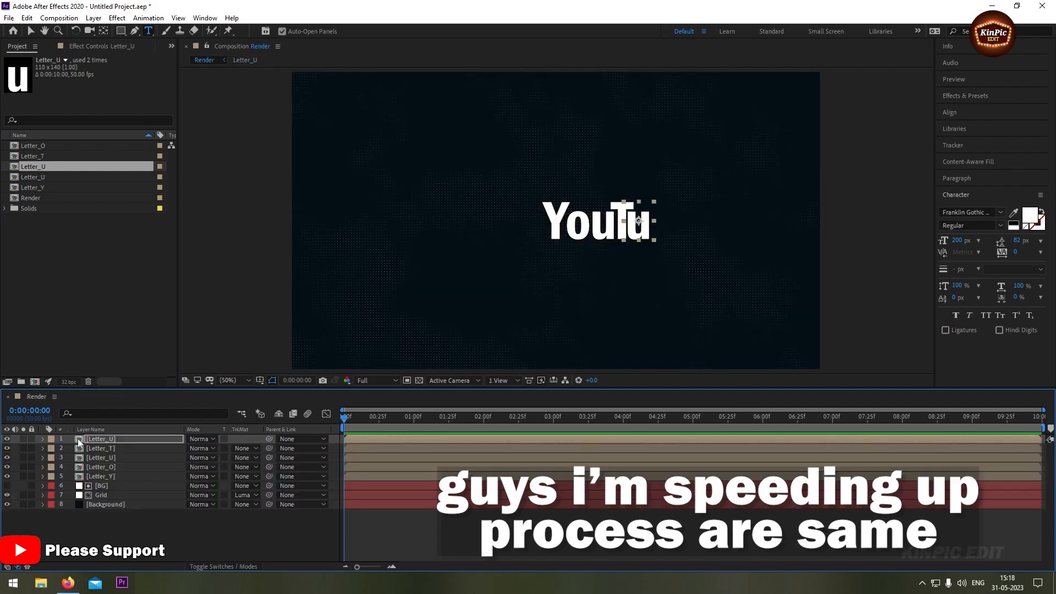
pyautogui.click(34, 147)
pyautogui.hotkey('ctrl', 'd')
pyautogui.press('Return')
pyautogui.write('b')
pyautogui.hotkey('ctrl', 'z')
pyautogui.click(60, 155)
pyautogui.press('BackSpace')
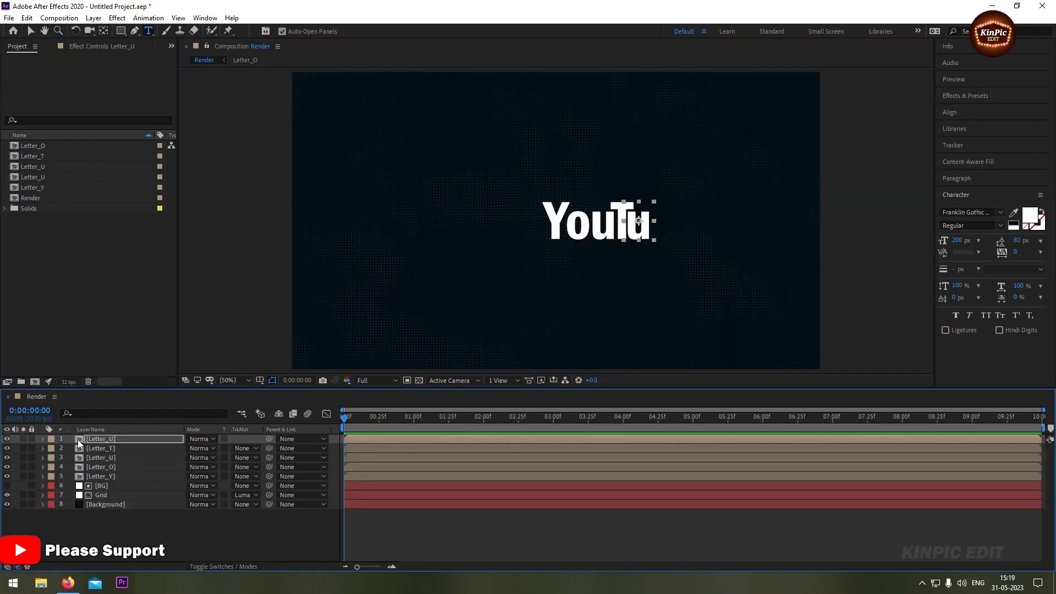
pyautogui.doubleClick(78, 439)
pyautogui.click(72, 400)
# Duplicate the unused second Letter_U composition in the project and rename the copy Letter_B
pyautogui.click(38, 180)
pyautogui.hotkey('ctrl', 'd')
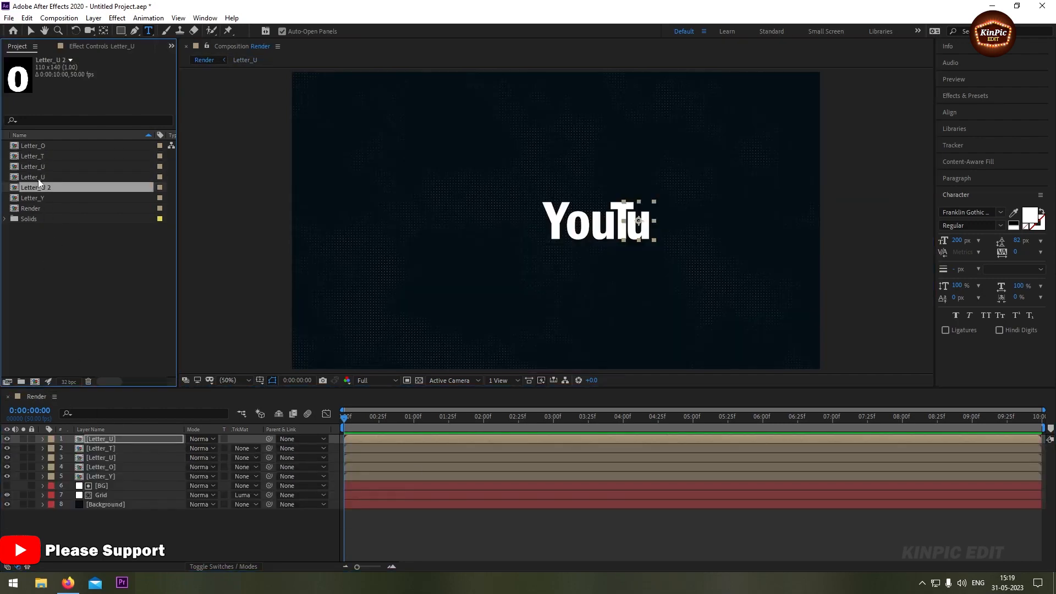
pyautogui.press('Return')
pyautogui.click(54, 186)
pyautogui.press('BackSpace')
pyautogui.press('BackSpace')
pyautogui.press('BackSpace')
pyautogui.write('B')
pyautogui.press('Return')
# Add Letter_B to the Render composition as the top layer, change its text to a lowercase b, and return to Render
pyautogui.moveTo(15, 147); pyautogui.dragTo(99, 439)
pyautogui.doubleClick(99, 439)
pyautogui.doubleClick(99, 440)
pyautogui.write('b')
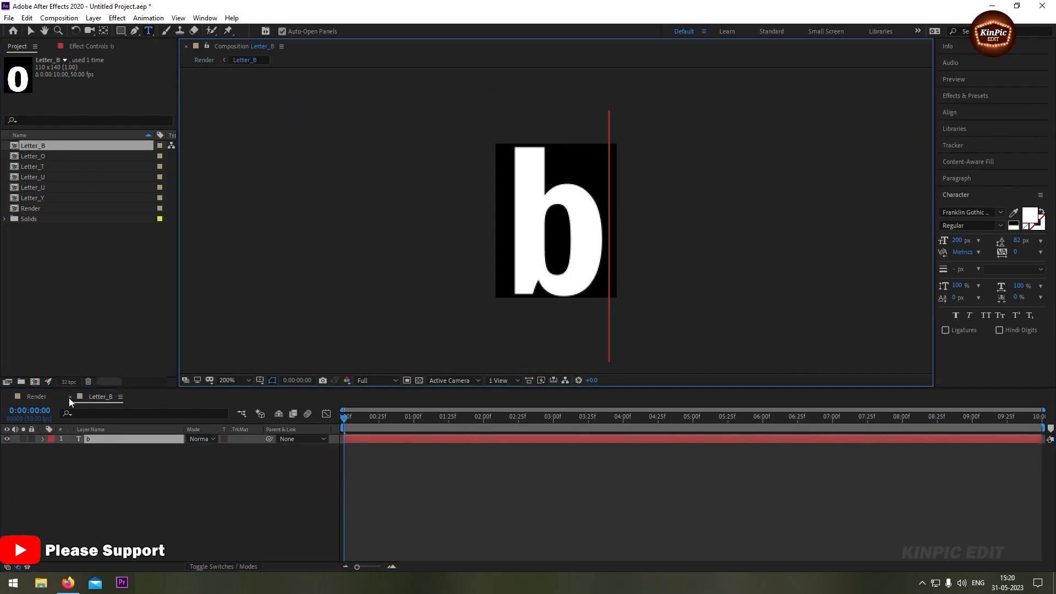
pyautogui.click(69, 397)
# Duplicate the Letter_B composition in the project and rename the copy Letter_E
pyautogui.click(71, 146)
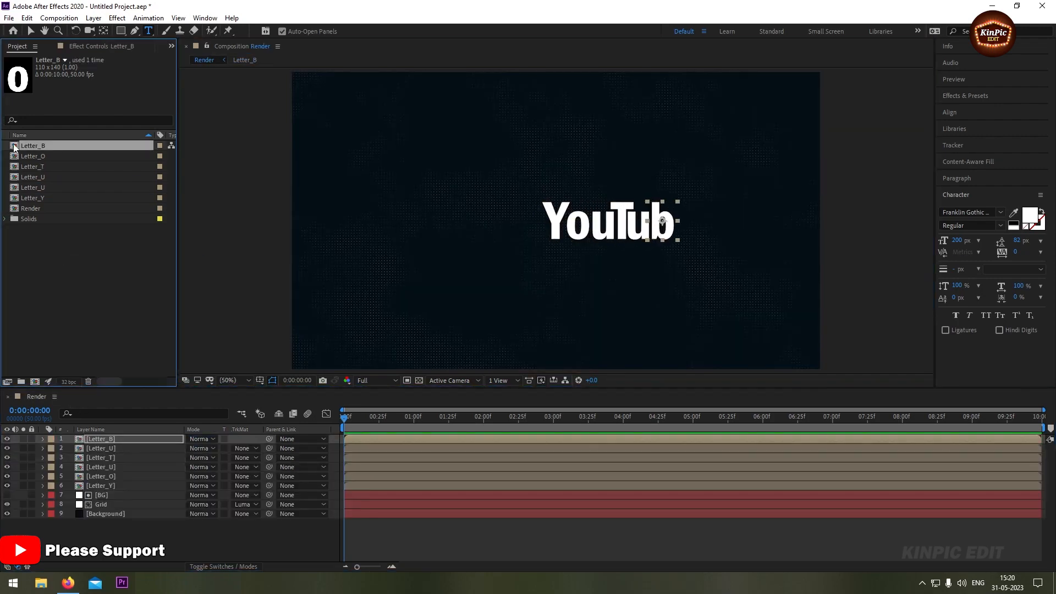
pyautogui.hotkey('ctrl', 'd')
pyautogui.press('Return')
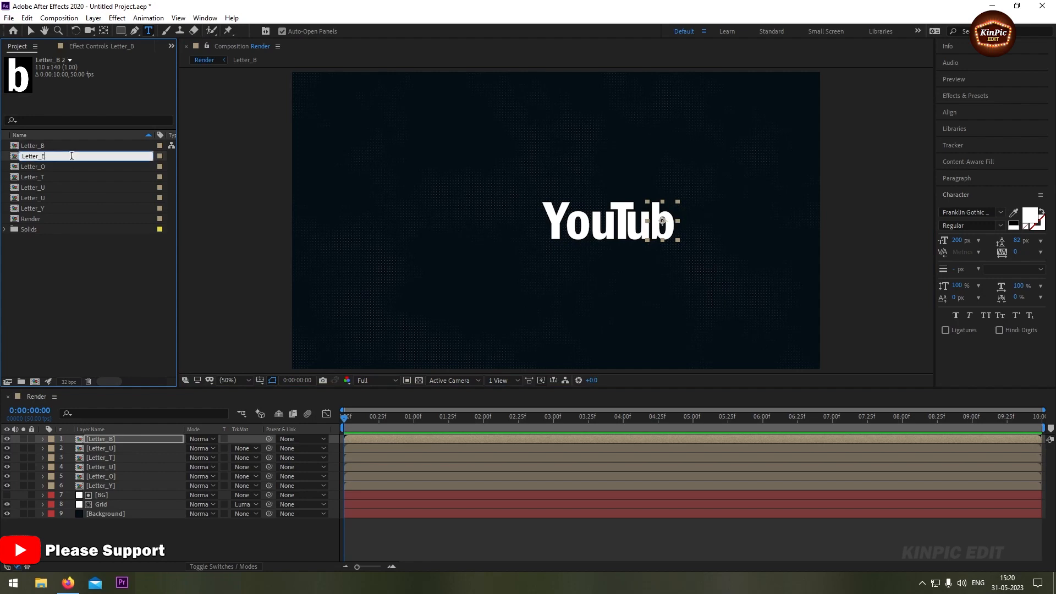
pyautogui.press('Return')
# Add Letter_E to the Render composition above Letter_B, change the text inside it to a lowercase e, and return to Render
pyautogui.moveTo(19, 157); pyautogui.dragTo(79, 436)
pyautogui.doubleClick(79, 437)
pyautogui.doubleClick(99, 440)
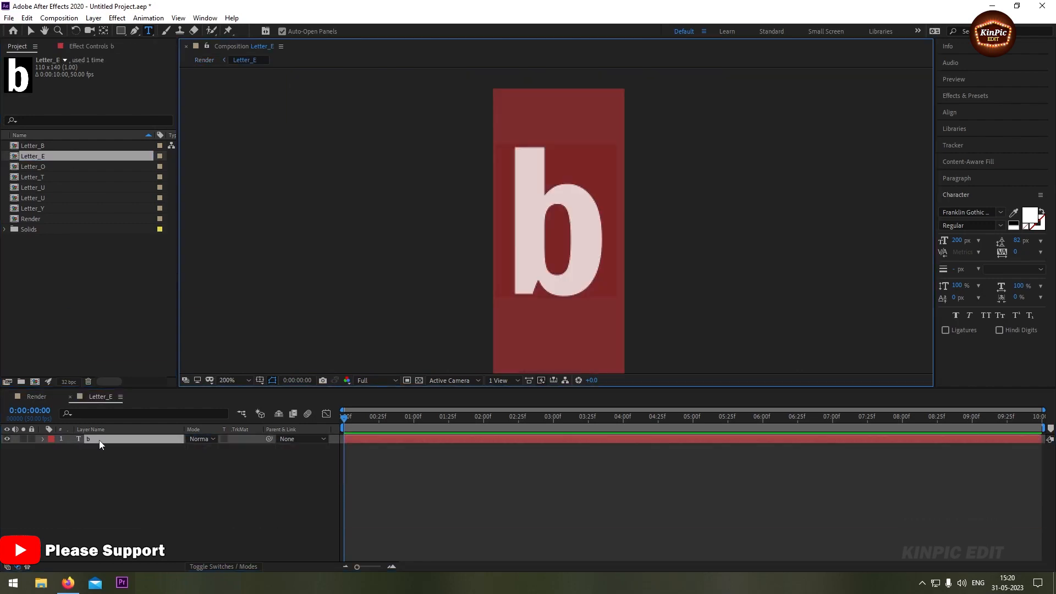
pyautogui.write('e')
pyautogui.click(70, 397)
# Nudge the Letter_E layer slightly to the left to tighten its spacing with the b
pyautogui.click(112, 440)
pyautogui.press('Left')
pyautogui.press('Left')
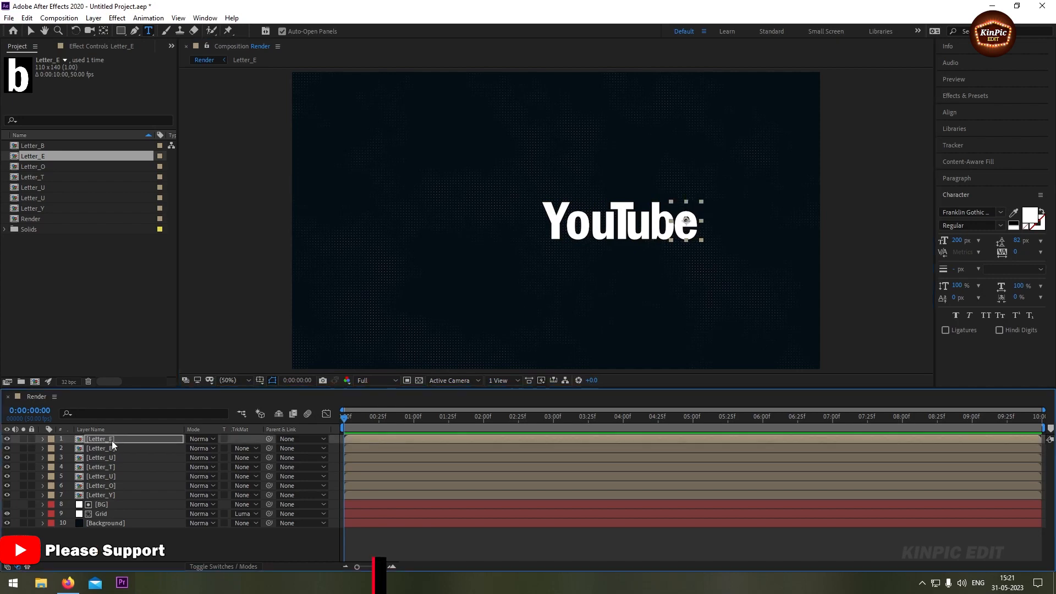
# Select all seven letter layers, move the YouTube word together to about the middle of the frame, and deselect the layers
pyautogui.keyDown('shift'); pyautogui.click(124, 491); pyautogui.keyUp('shift')
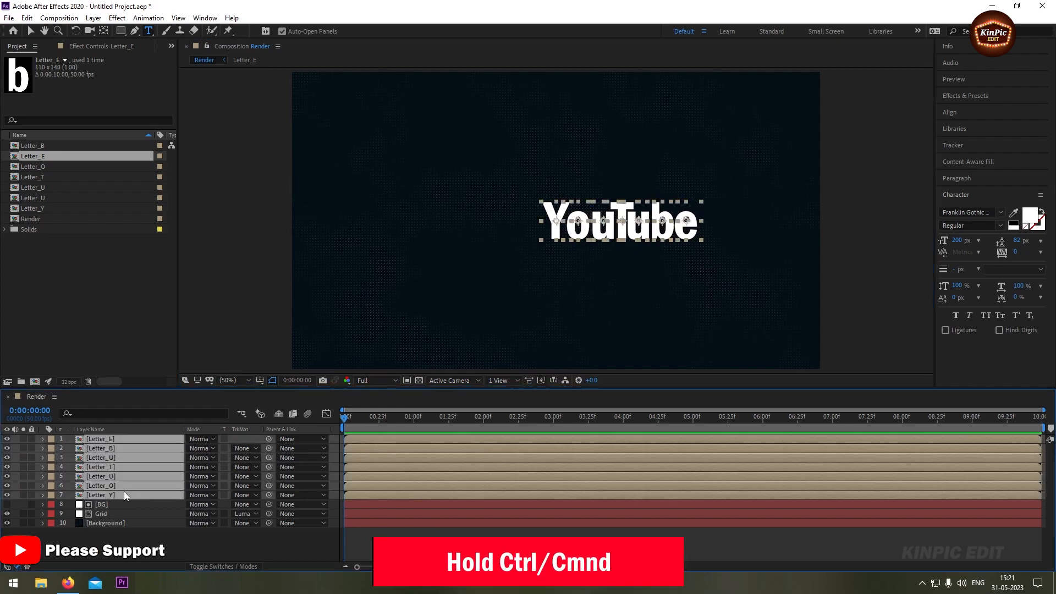
pyautogui.click(30, 30)
pyautogui.moveTo(644, 232); pyautogui.dragTo(591, 234)
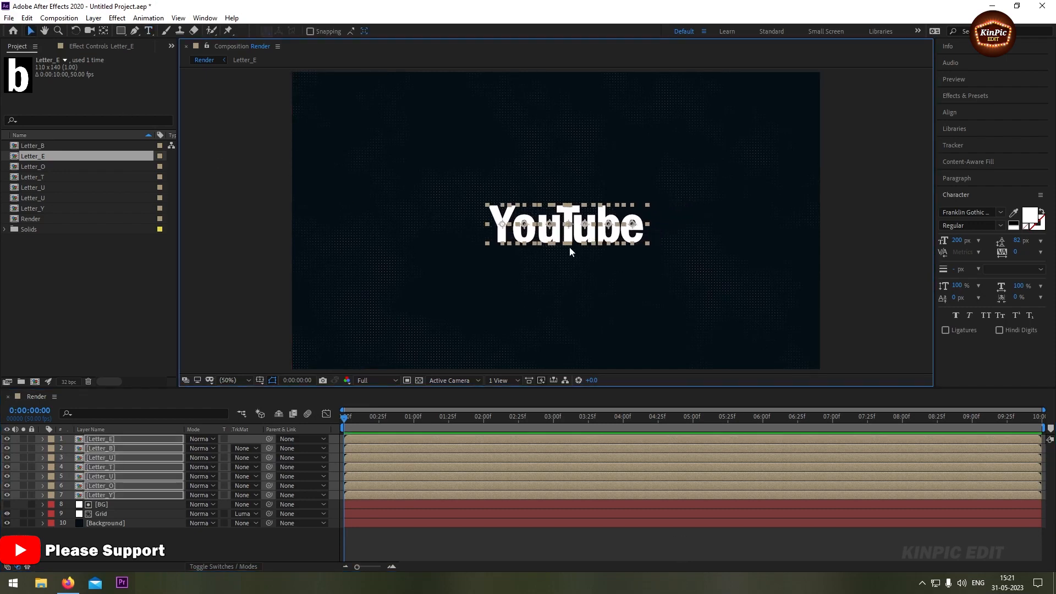
pyautogui.click(126, 440)
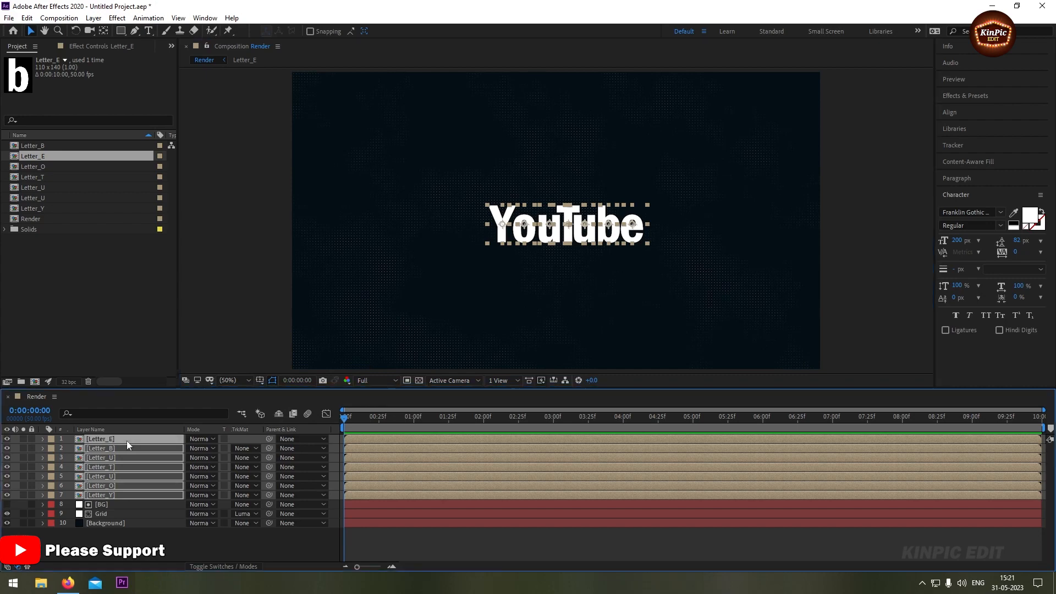
pyautogui.click(142, 532)
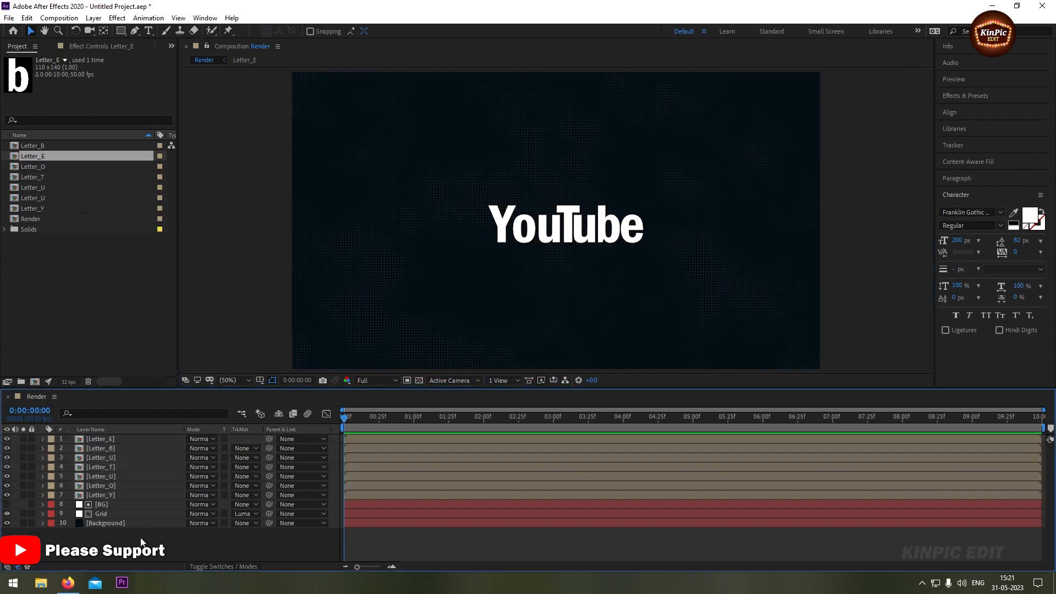
# Activate the Rectangle tool and set its shape fill to white with no stroke
pyautogui.click(121, 30)
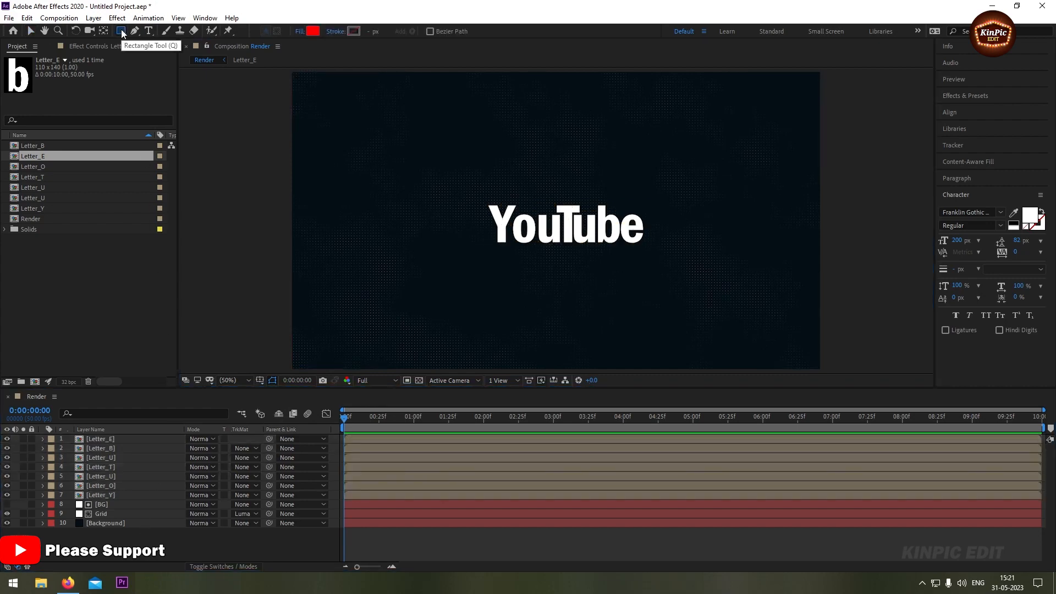
pyautogui.click(312, 30)
pyautogui.moveTo(142, 282); pyautogui.dragTo(94, 216)
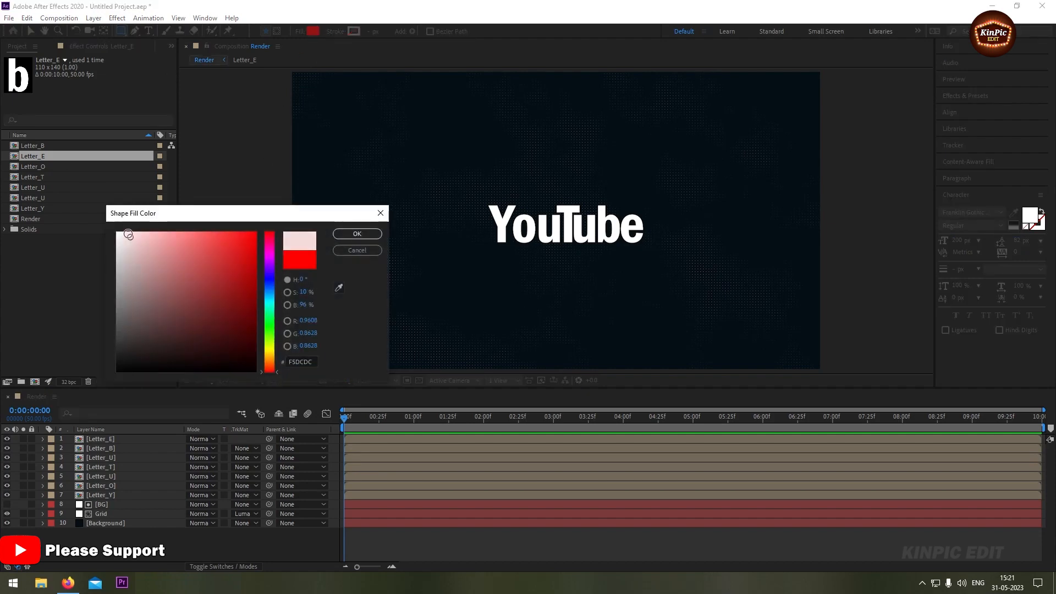
pyautogui.click(355, 234)
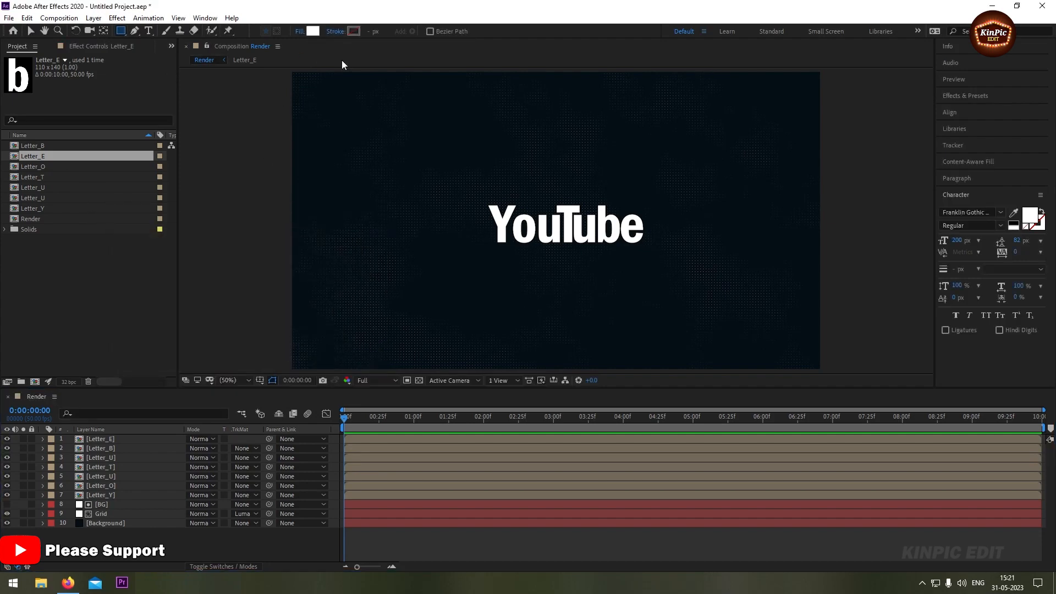
pyautogui.click(336, 31)
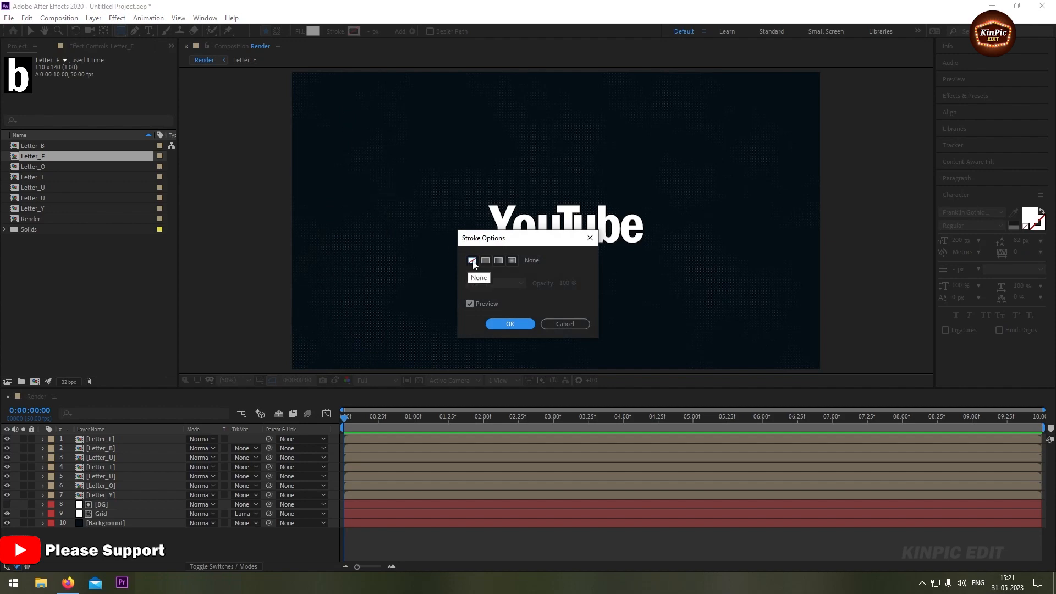
pyautogui.click(510, 325)
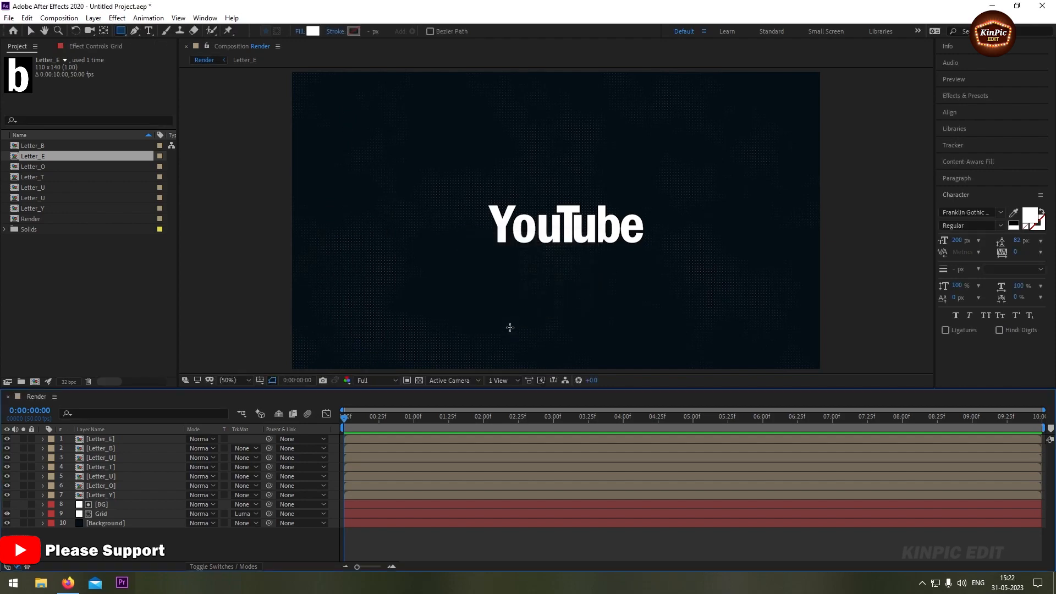
# Lower the fill opacity to 47%, draw a rectangle over the YouTube word, and tighten its edges to the letters' height
pyautogui.click(299, 32)
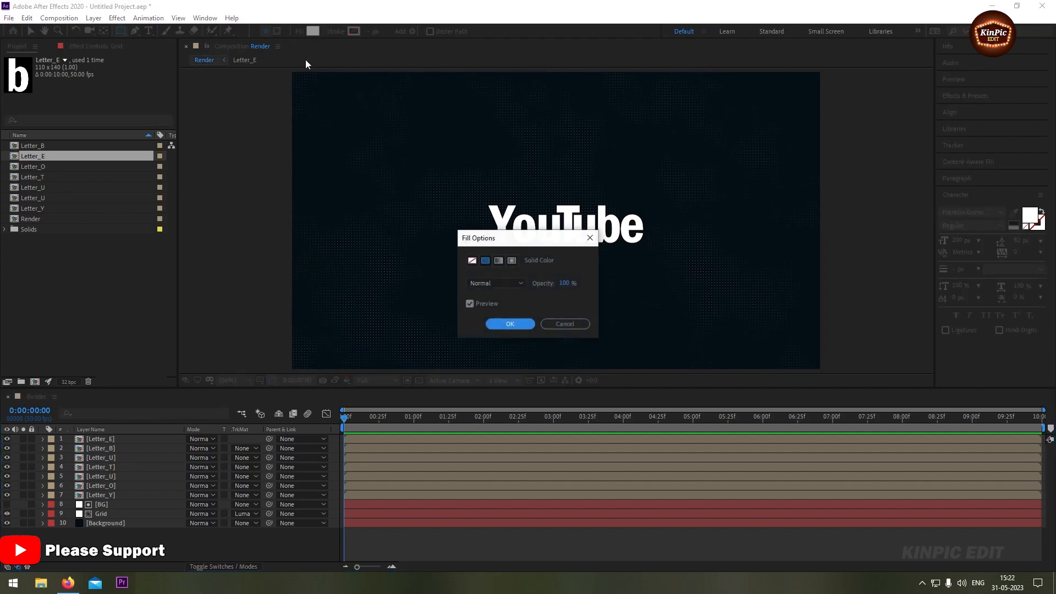
pyautogui.moveTo(565, 286); pyautogui.dragTo(552, 284)
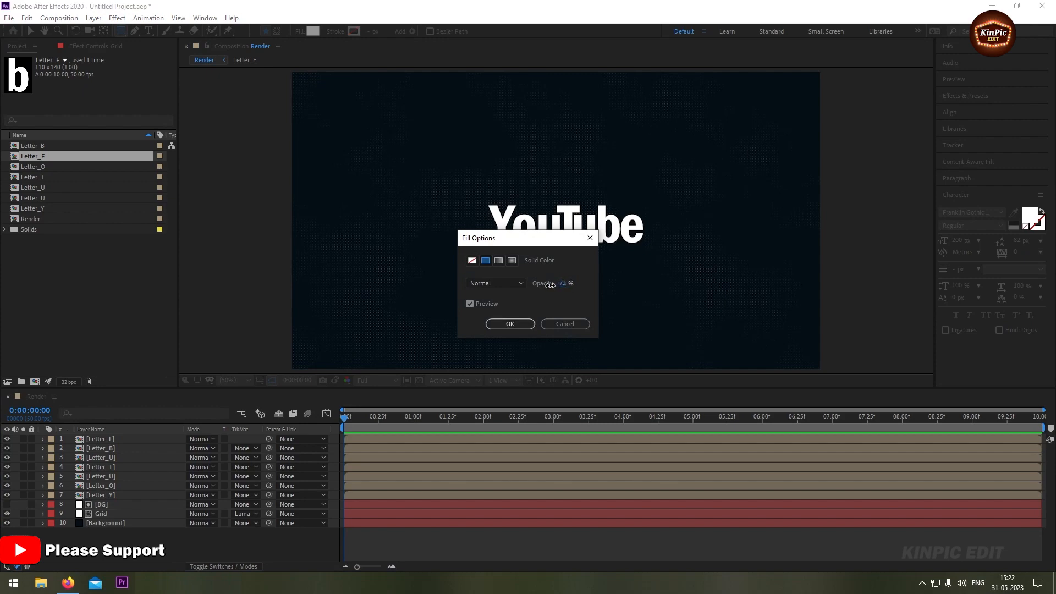
pyautogui.click(510, 324)
pyautogui.moveTo(486, 202); pyautogui.dragTo(649, 247)
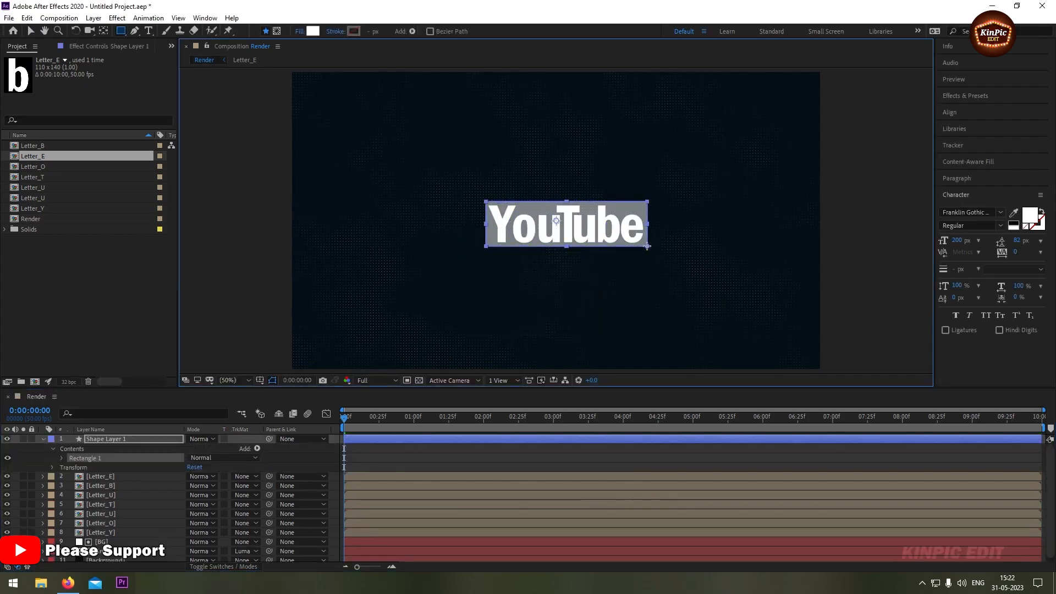
pyautogui.click(30, 31)
pyautogui.moveTo(565, 203); pyautogui.dragTo(565, 207)
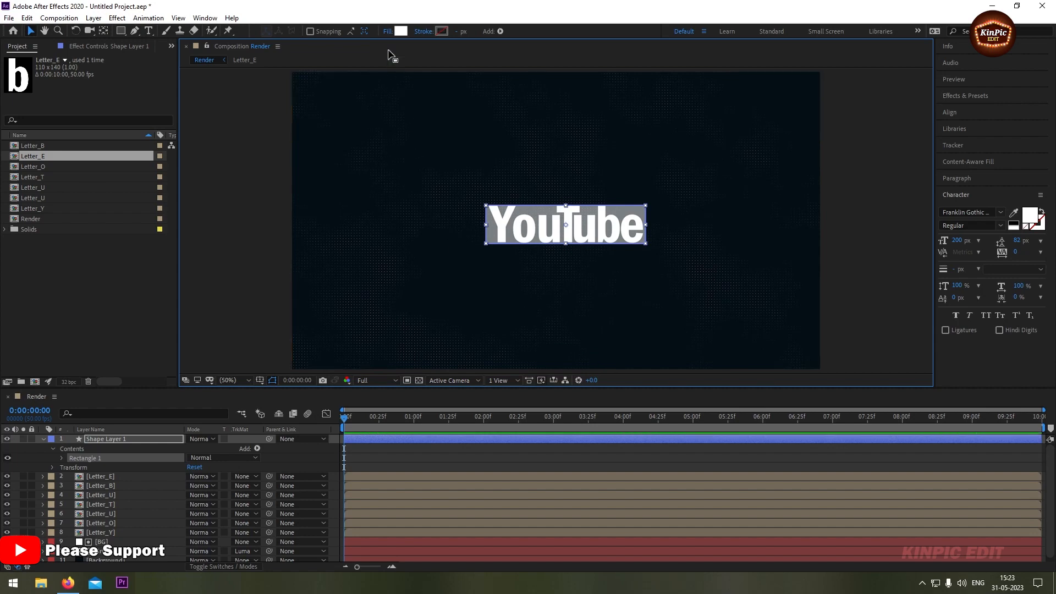
# Make the rectangle's fill fully opaque, then hide the shape layer and collapse its properties
pyautogui.click(388, 30)
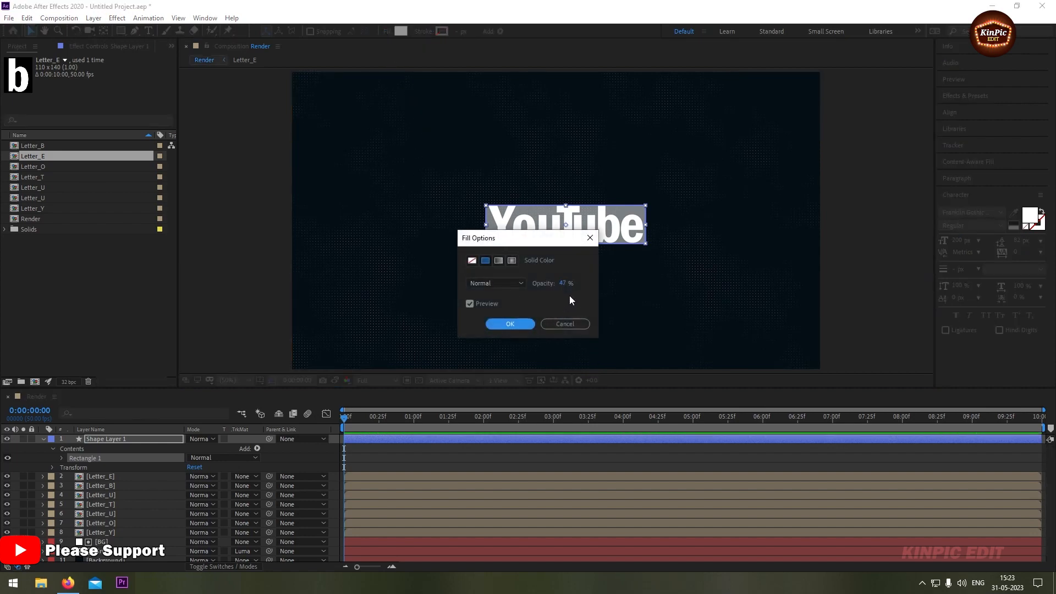
pyautogui.moveTo(564, 284); pyautogui.dragTo(600, 286)
pyautogui.click(523, 326)
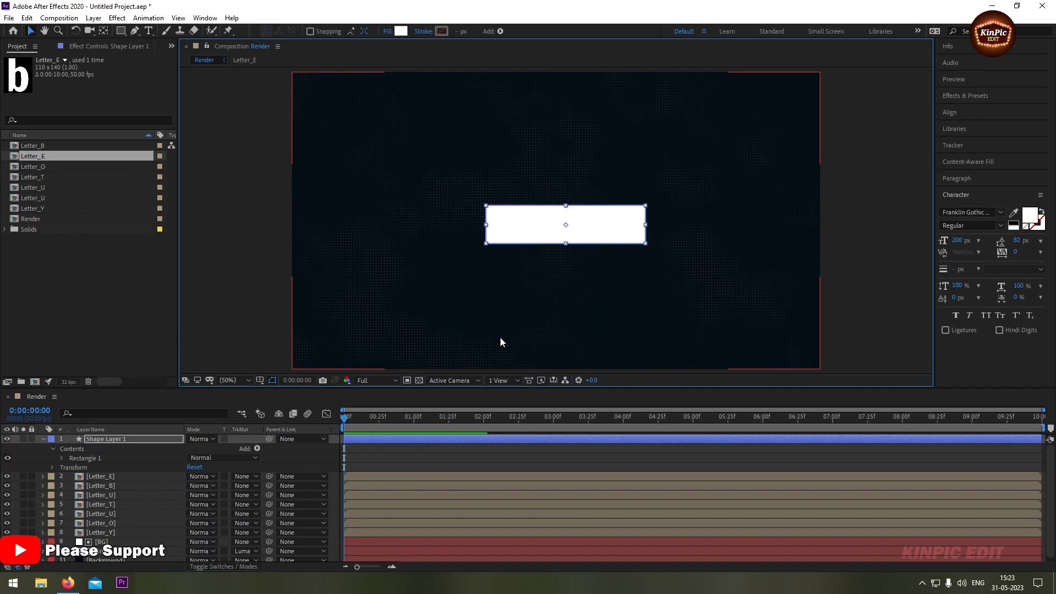
pyautogui.click(7, 439)
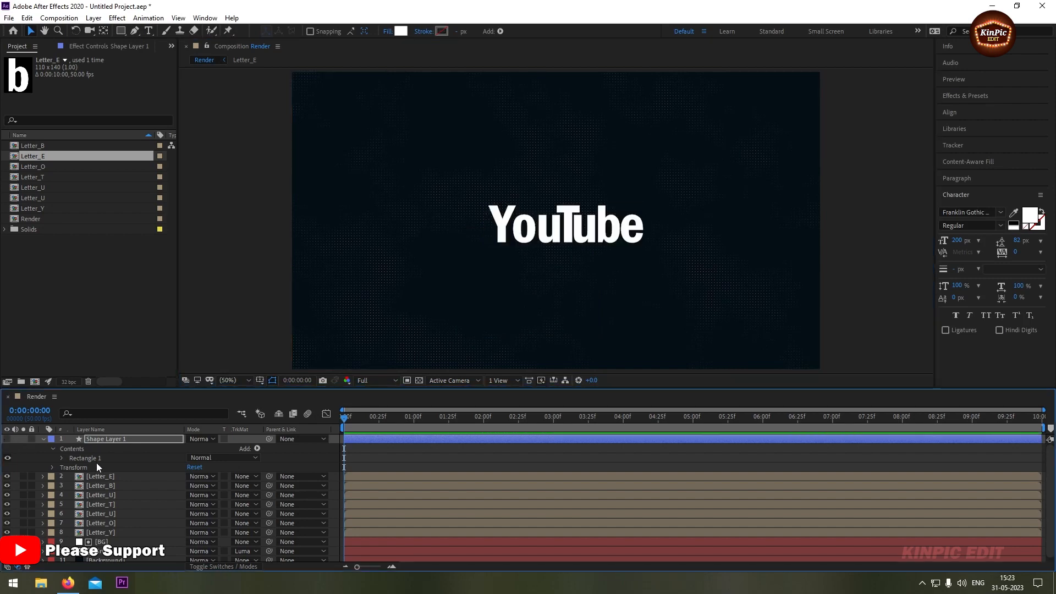
pyautogui.click(44, 439)
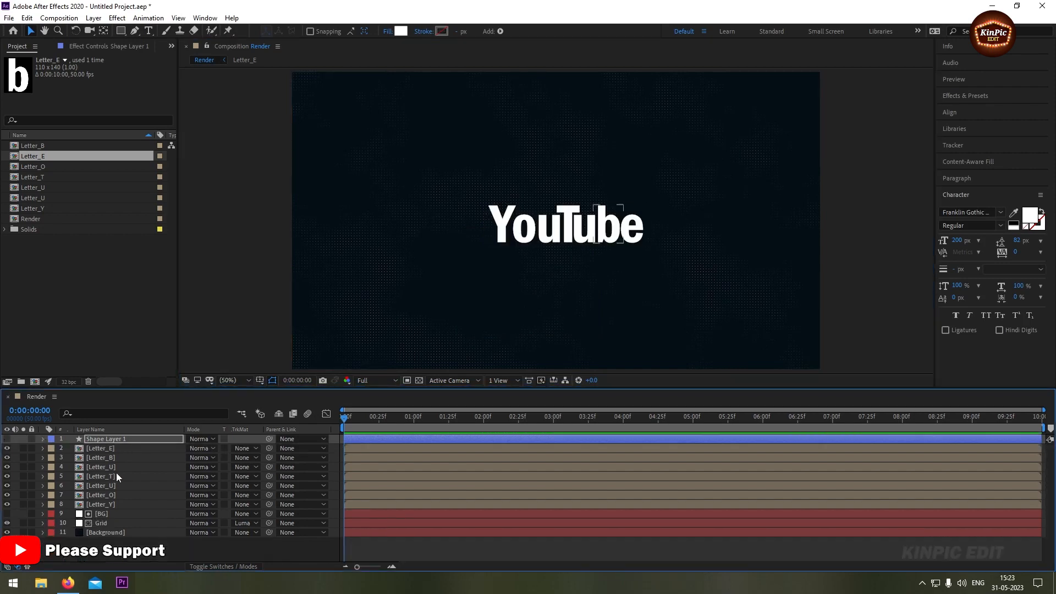
# Find the CC RepeTile effect and apply it to the Letter_Y layer
pyautogui.click(118, 503)
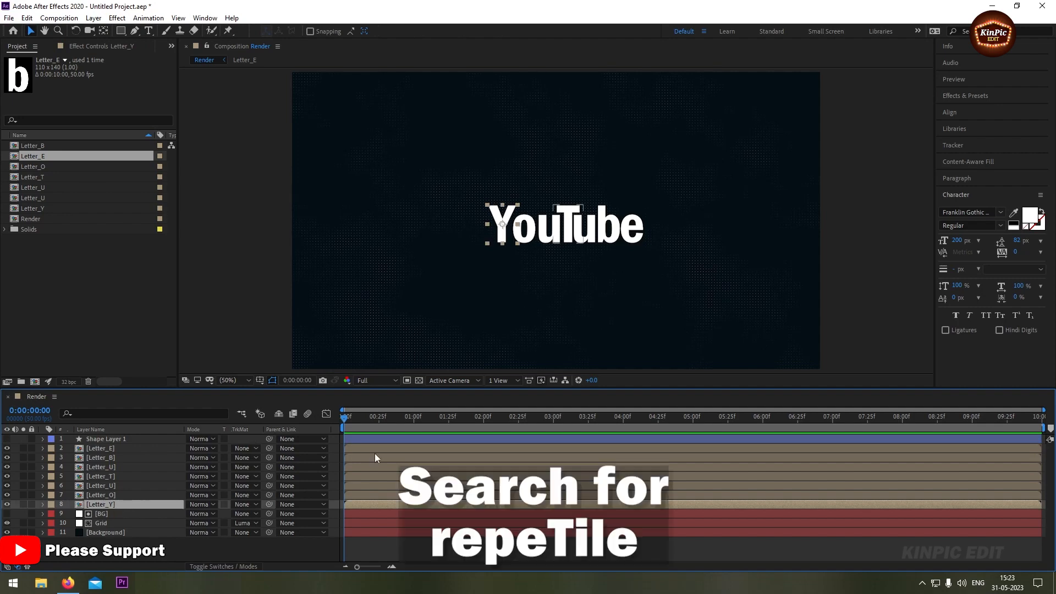
pyautogui.click(961, 97)
pyautogui.click(968, 110)
pyautogui.write('repe')
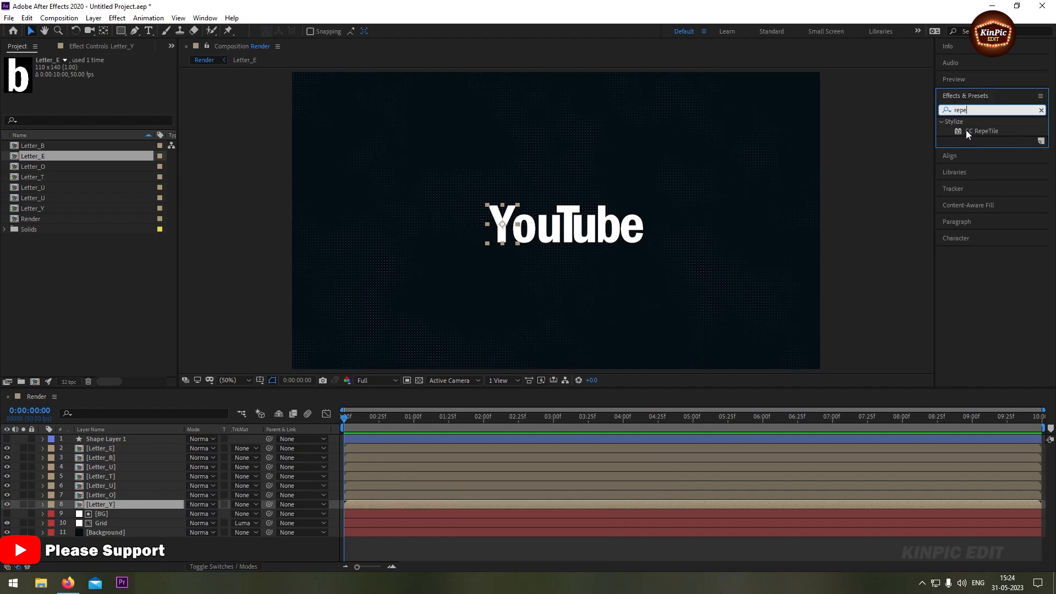
pyautogui.moveTo(960, 134); pyautogui.dragTo(102, 504)
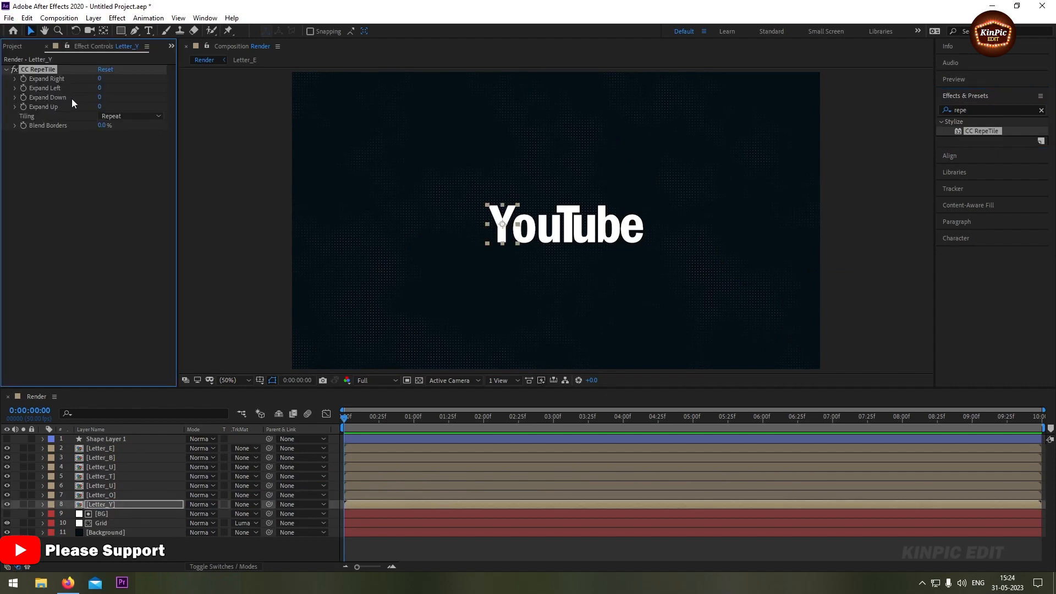
# Set CC RepeTile's Expand Down and Expand Up to 800 on Letter_Y
pyautogui.click(100, 97)
pyautogui.click(100, 107)
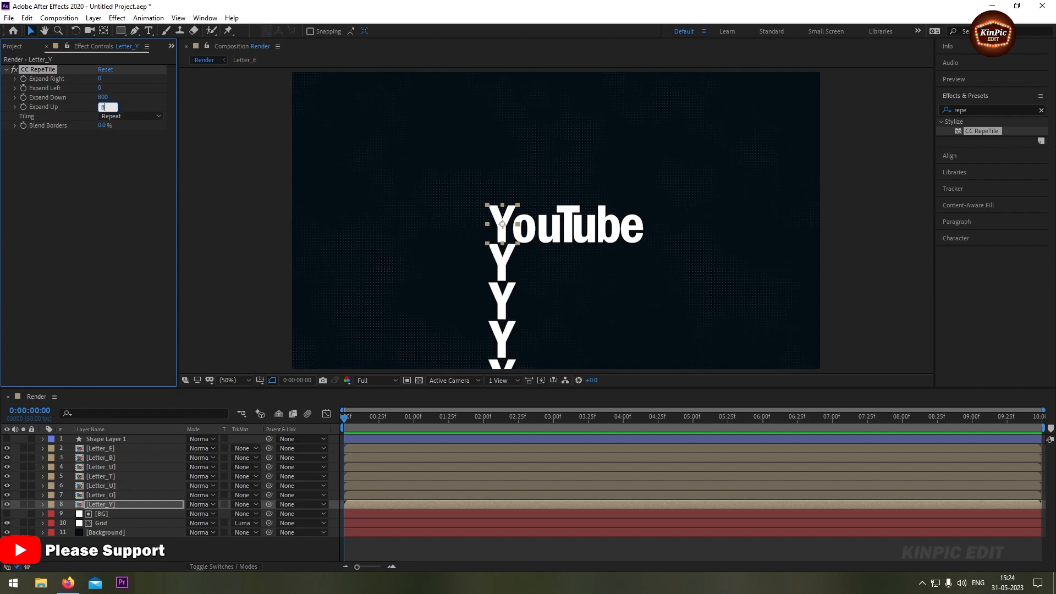
pyautogui.write('800')
pyautogui.click(111, 188)
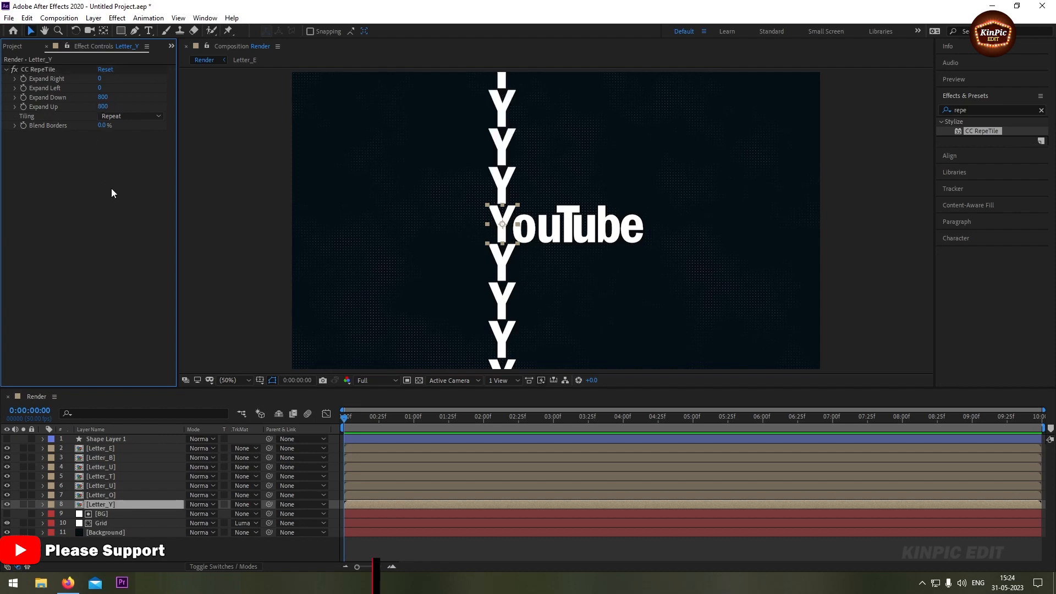
# Copy the CC RepeTile effect from Letter_Y and paste it onto the six other letter layers, Letter_O through Letter_E
pyautogui.click(53, 70)
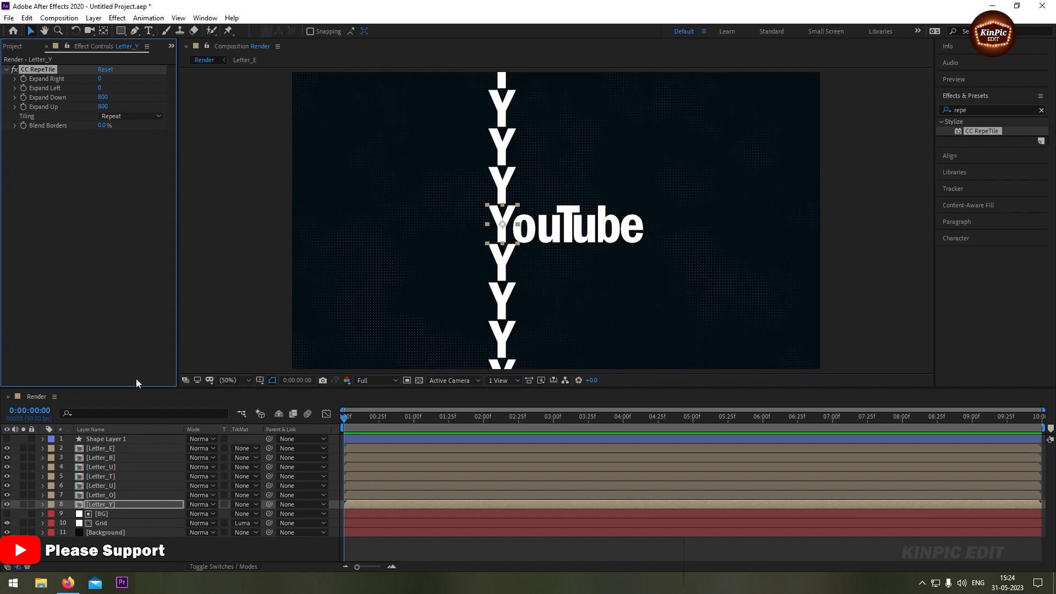
pyautogui.click(117, 494)
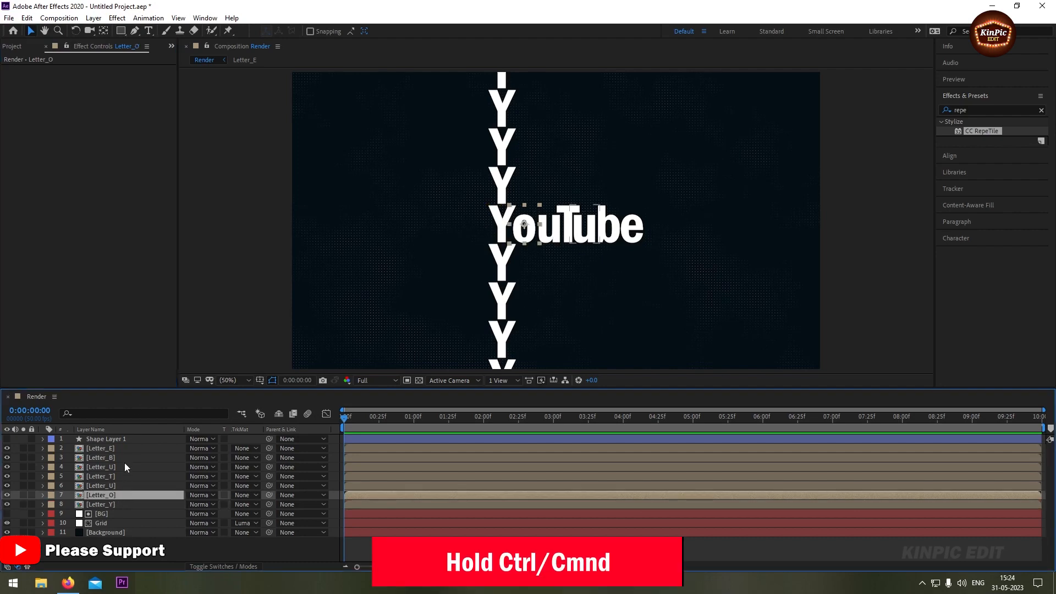
pyautogui.keyDown('shift'); pyautogui.click(121, 447); pyautogui.keyUp('shift')
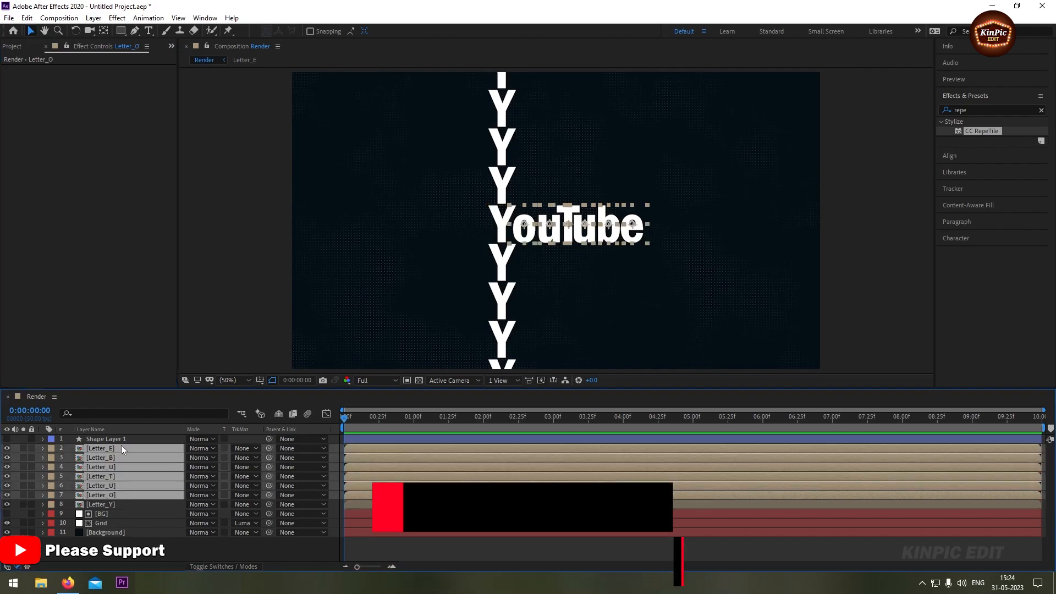
pyautogui.hotkey('ctrl', 'v')
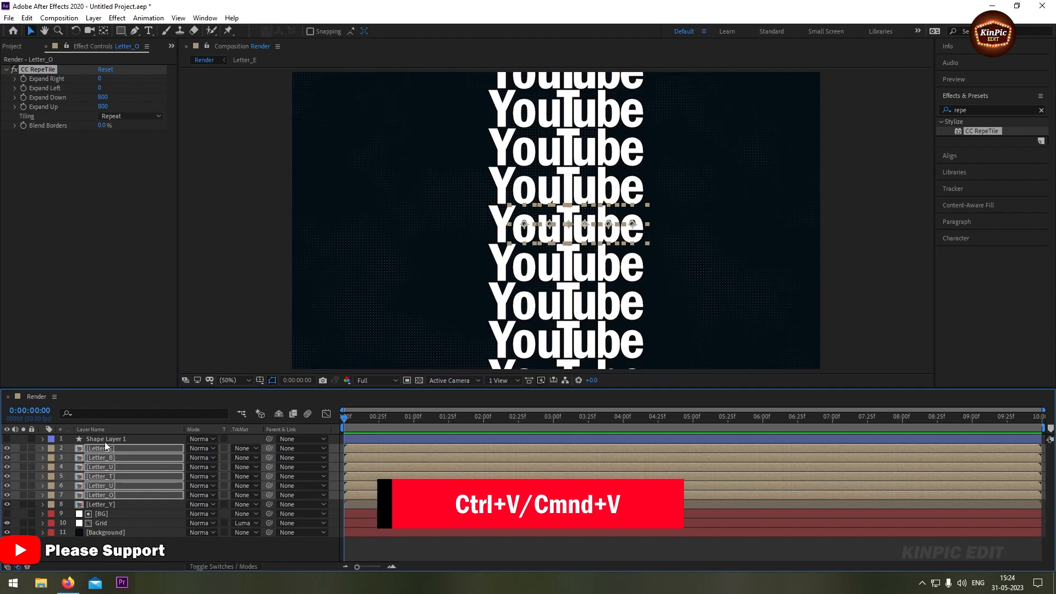
# Make Shape Layer 1 visible again and move it directly above Letter_Y in the layer stack
pyautogui.click(102, 441)
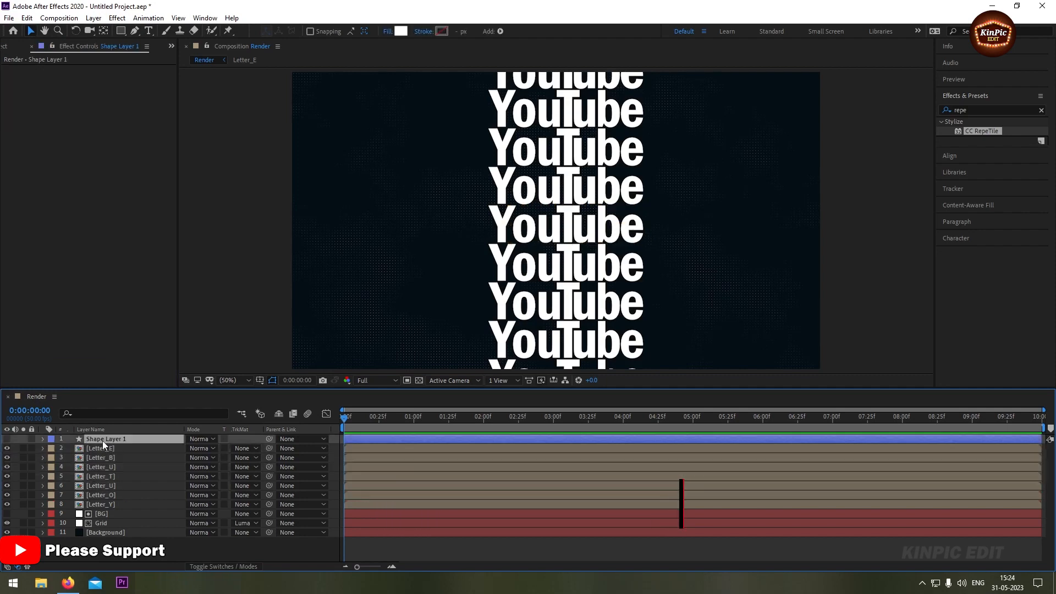
pyautogui.click(8, 438)
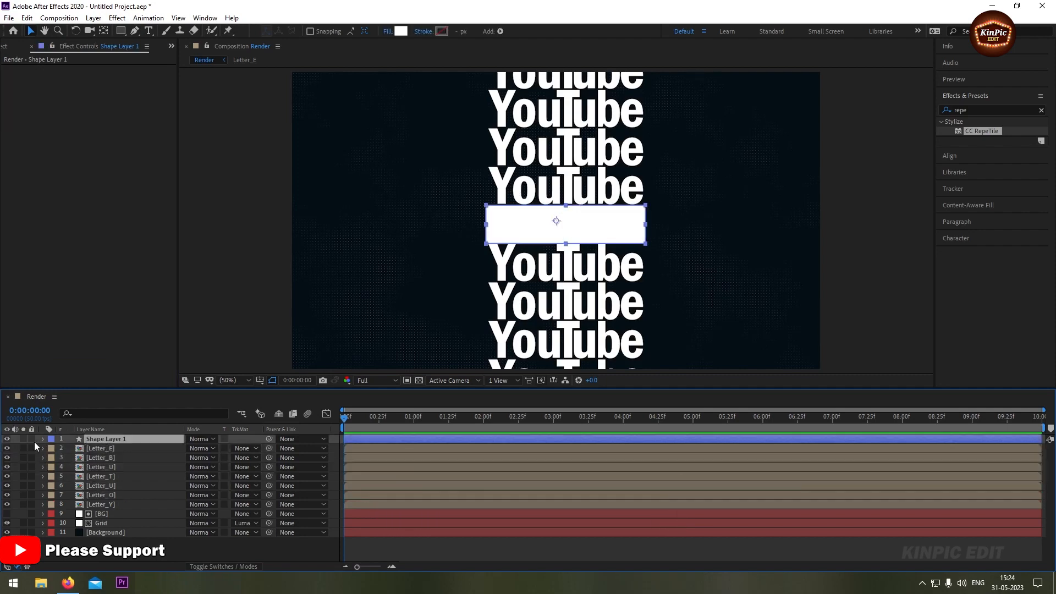
pyautogui.moveTo(140, 440); pyautogui.dragTo(123, 499)
# Set the track matte of Letter_Y to Alpha Matte using Shape Layer 1
pyautogui.click(120, 504)
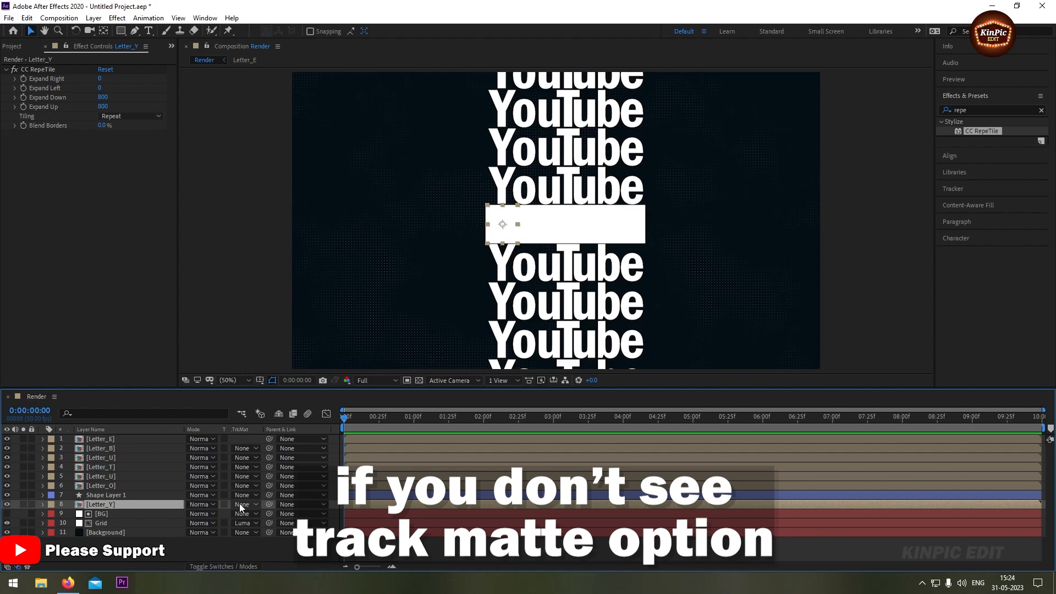
pyautogui.press('F4')
pyautogui.press('F4')
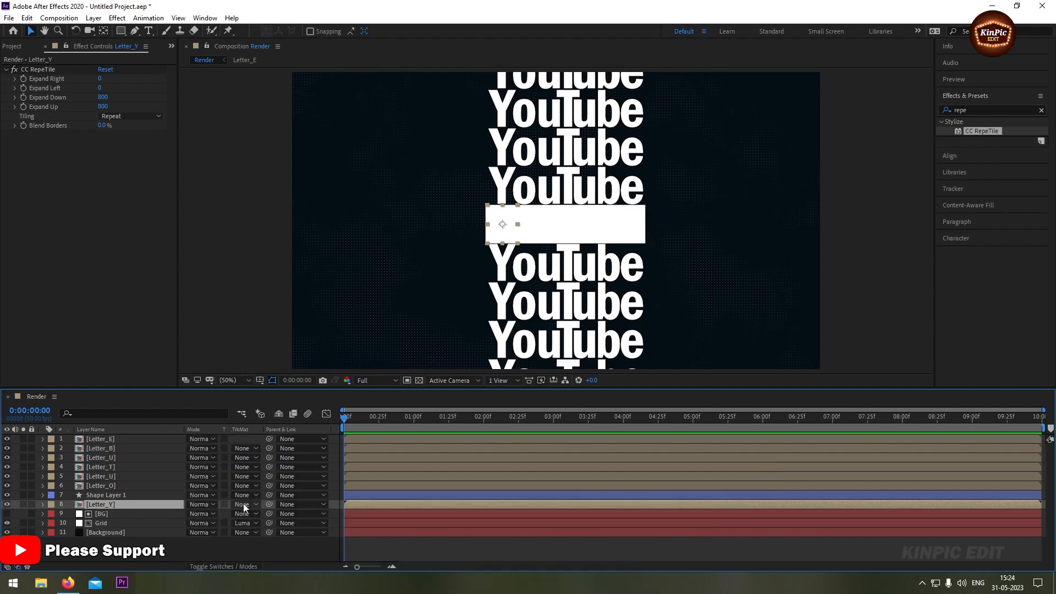
pyautogui.click(245, 507)
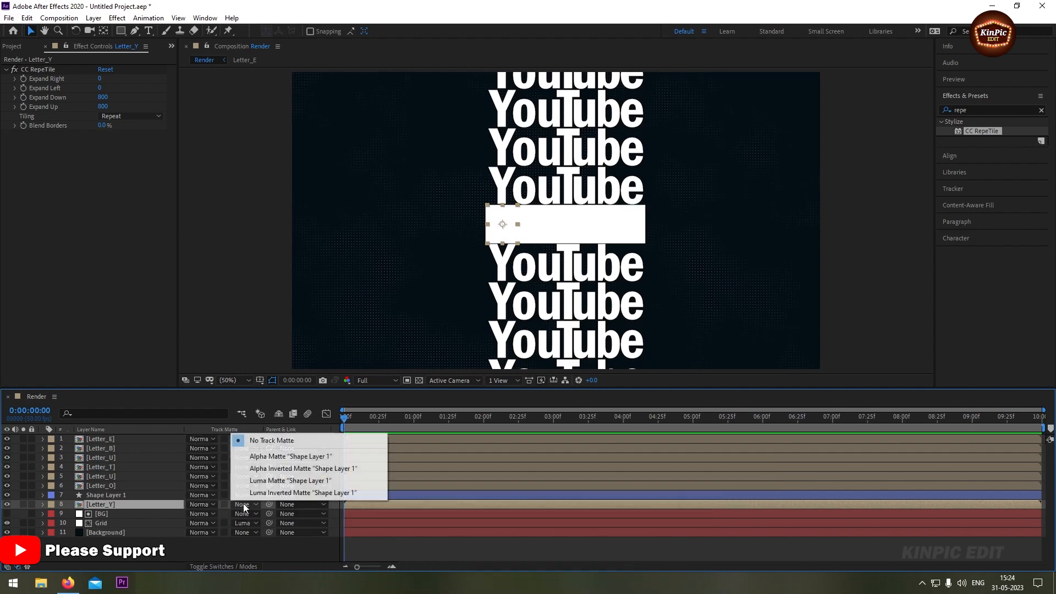
pyautogui.click(278, 457)
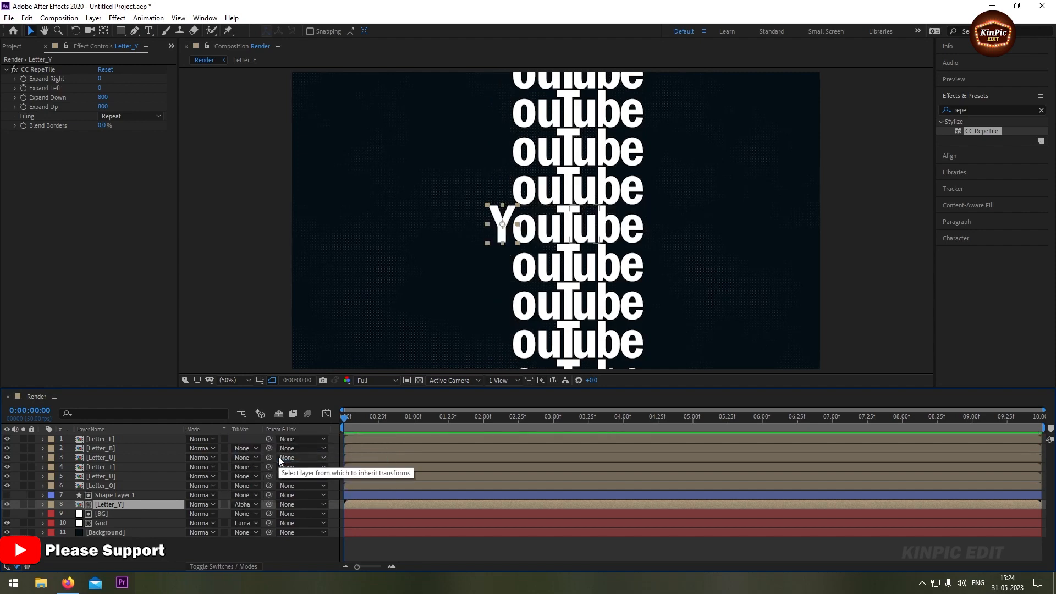
# Duplicate Shape Layer 1, place the copy directly above Letter_O, and use it as Letter_O's alpha matte
pyautogui.click(131, 494)
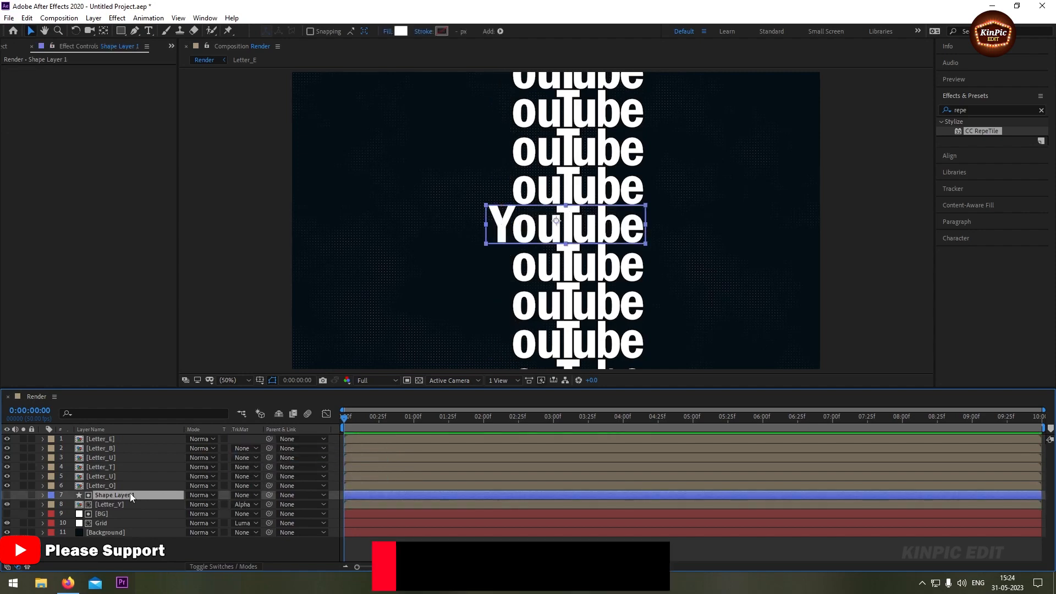
pyautogui.hotkey('ctrl', 'd')
pyautogui.moveTo(117, 494); pyautogui.dragTo(104, 478)
pyautogui.click(104, 490)
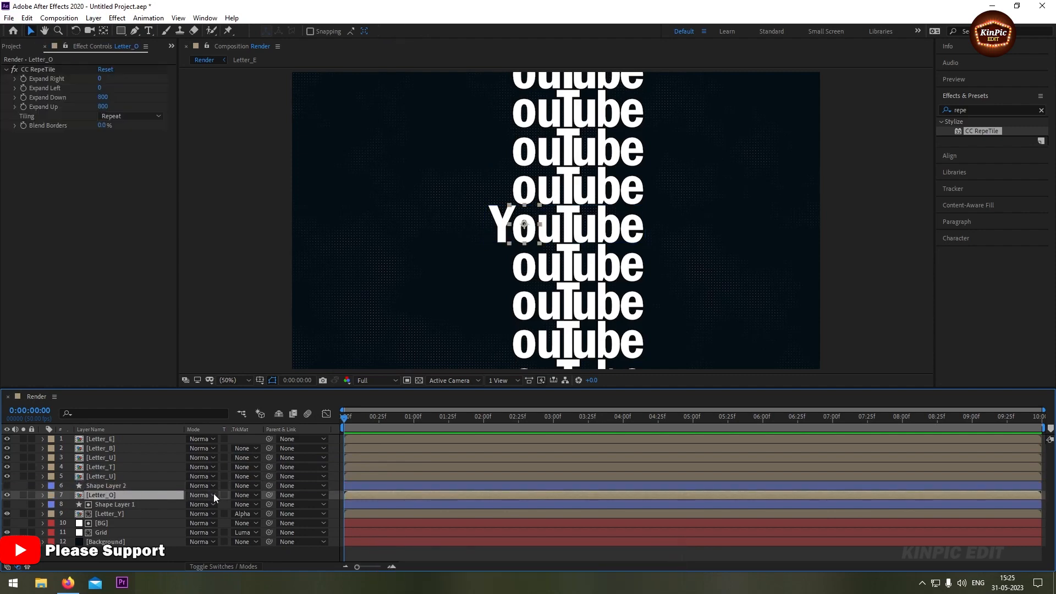
pyautogui.click(240, 494)
pyautogui.click(259, 521)
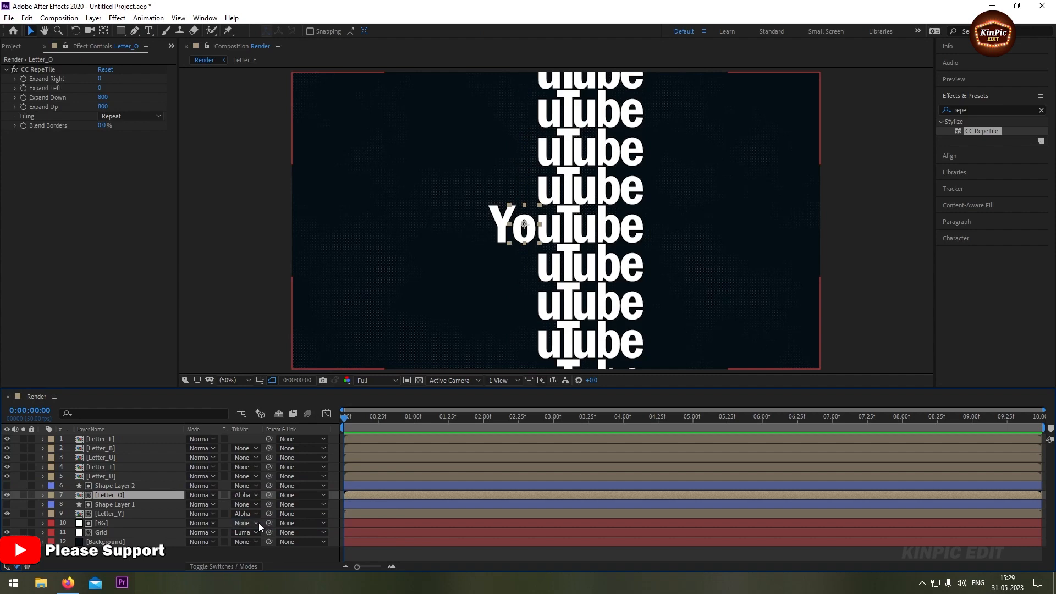
# Duplicate Shape Layer 2, place the copy directly above the first Letter_U, and use it as that letter's alpha matte
pyautogui.click(114, 483)
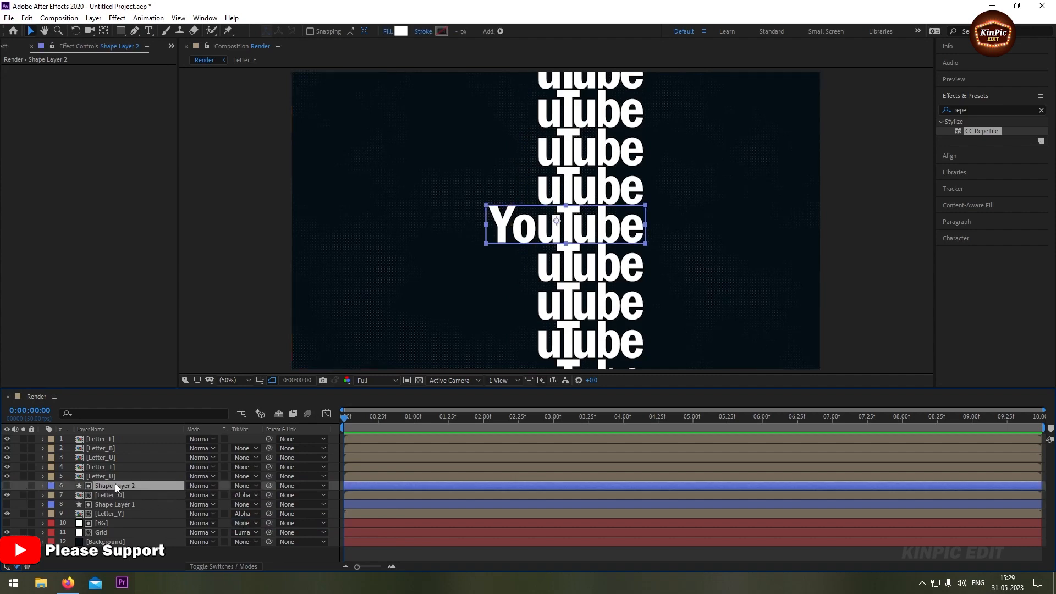
pyautogui.hotkey('ctrl', 'd')
pyautogui.moveTo(99, 484); pyautogui.dragTo(101, 470)
pyautogui.click(108, 485)
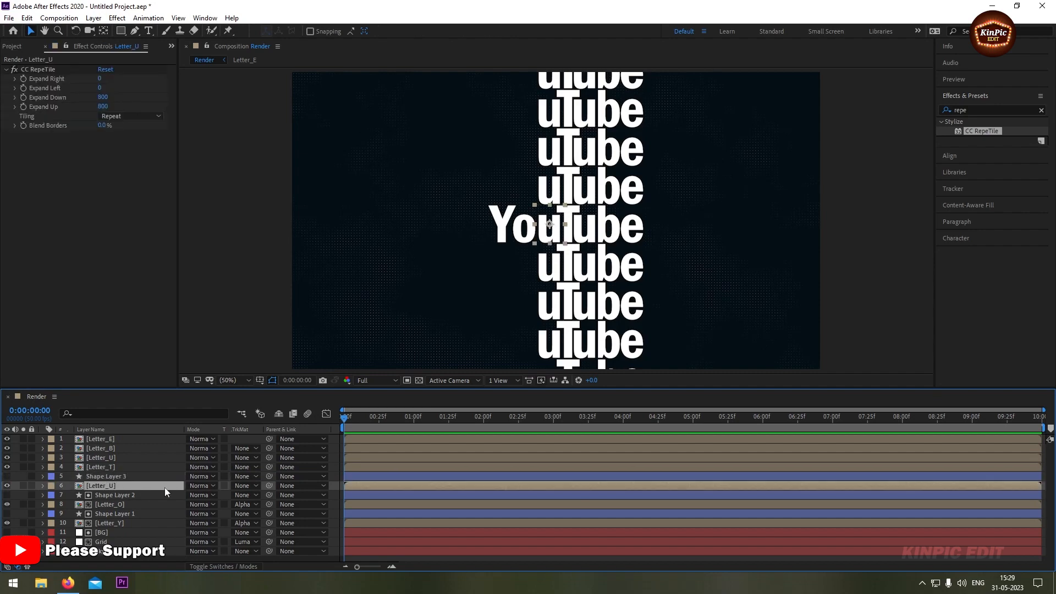
pyautogui.click(248, 485)
pyautogui.click(271, 511)
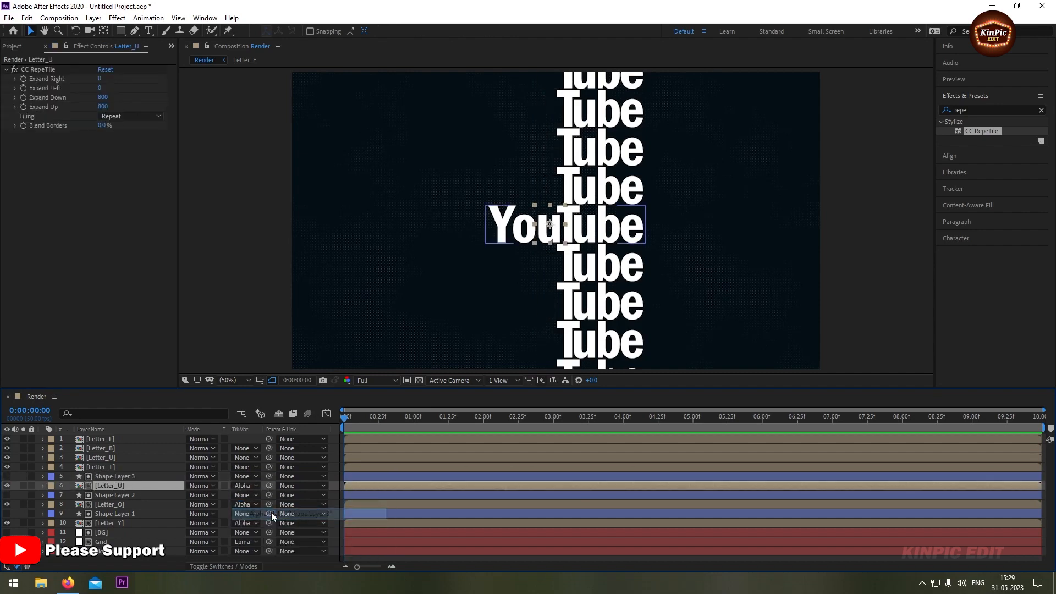
# Duplicate Shape Layer 3, place the copy directly above Letter_T, and use it as Letter_T's alpha matte
pyautogui.click(105, 477)
pyautogui.hotkey('ctrl', 'd')
pyautogui.moveTo(106, 476); pyautogui.dragTo(109, 464)
pyautogui.click(110, 476)
pyautogui.click(245, 476)
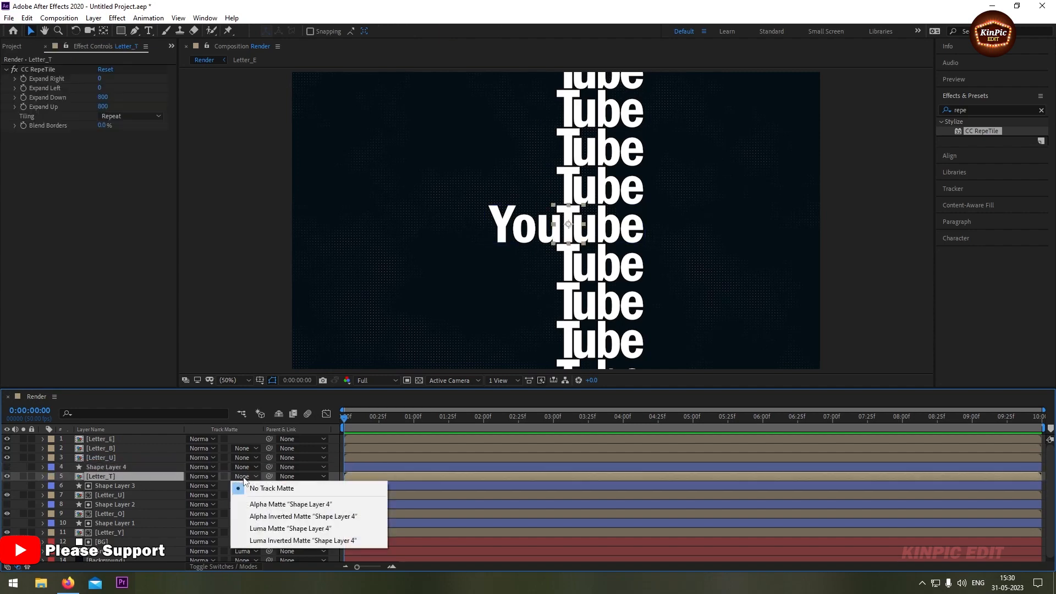
pyautogui.click(270, 504)
# Duplicate Shape Layer 4, place the copy directly above the second Letter_U, and use it as that letter's alpha matte
pyautogui.click(121, 468)
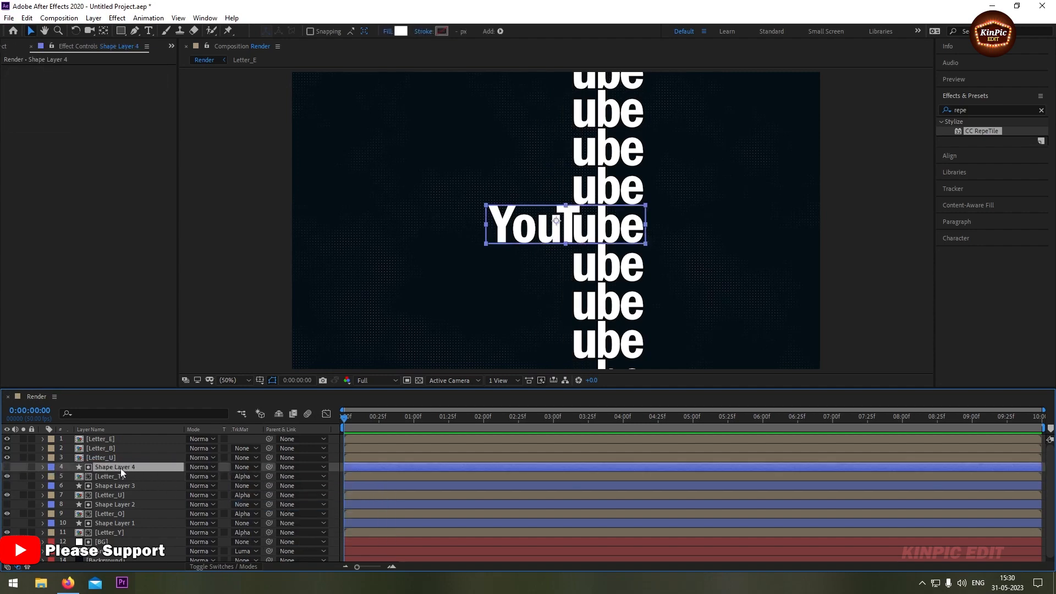
pyautogui.hotkey('ctrl', 'd')
pyautogui.moveTo(107, 467); pyautogui.dragTo(108, 454)
pyautogui.click(243, 466)
pyautogui.click(269, 495)
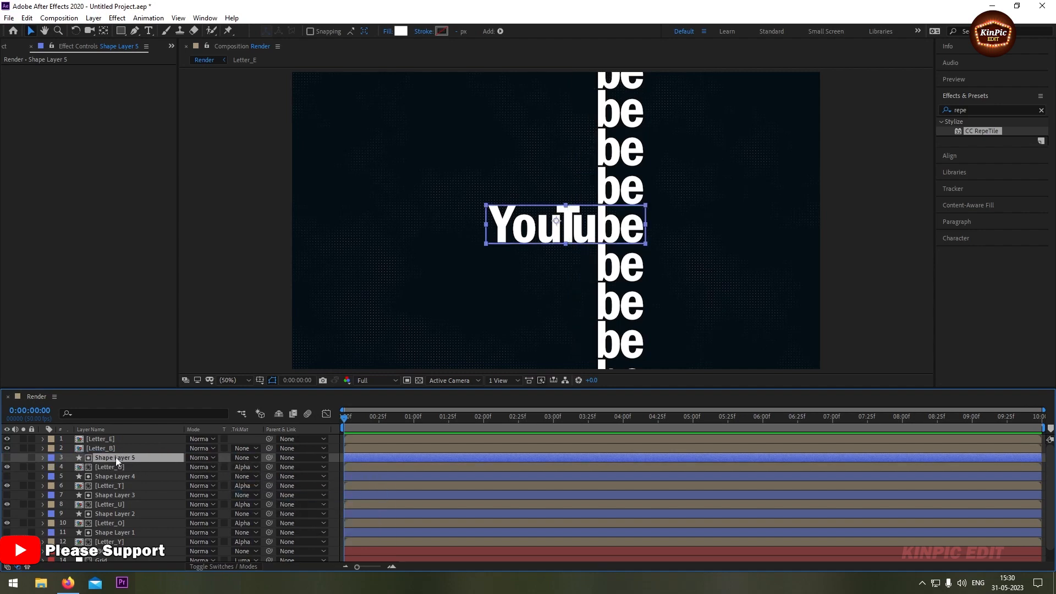
# Duplicate Shape Layer 5, place the copy directly above Letter_B, and use it as Letter_B's alpha matte
pyautogui.hotkey('ctrl', 'd')
pyautogui.moveTo(112, 457); pyautogui.dragTo(111, 446)
pyautogui.click(103, 456)
pyautogui.click(254, 458)
pyautogui.click(261, 485)
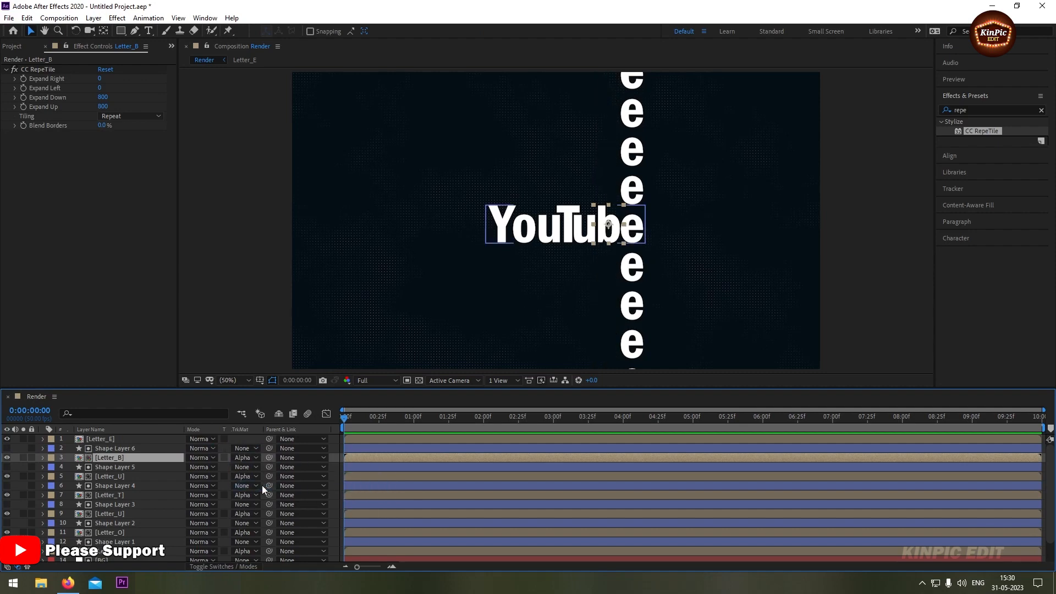
# Duplicate Shape Layer 6, place the copy directly above Letter_E, and use it as Letter_E's alpha matte
pyautogui.click(109, 448)
pyautogui.hotkey('ctrl', 'd')
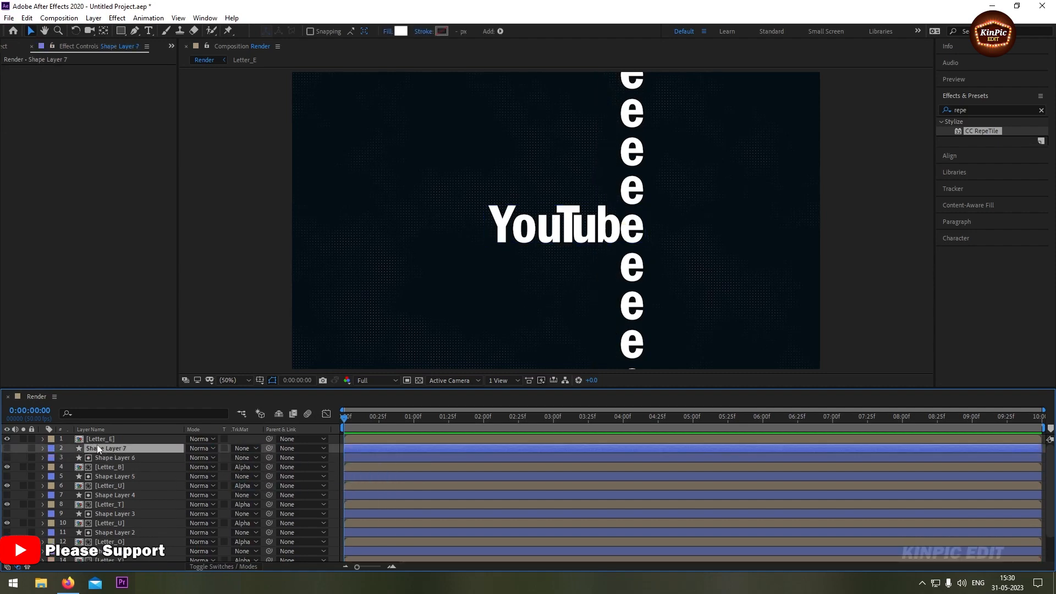
pyautogui.moveTo(100, 437); pyautogui.dragTo(103, 444)
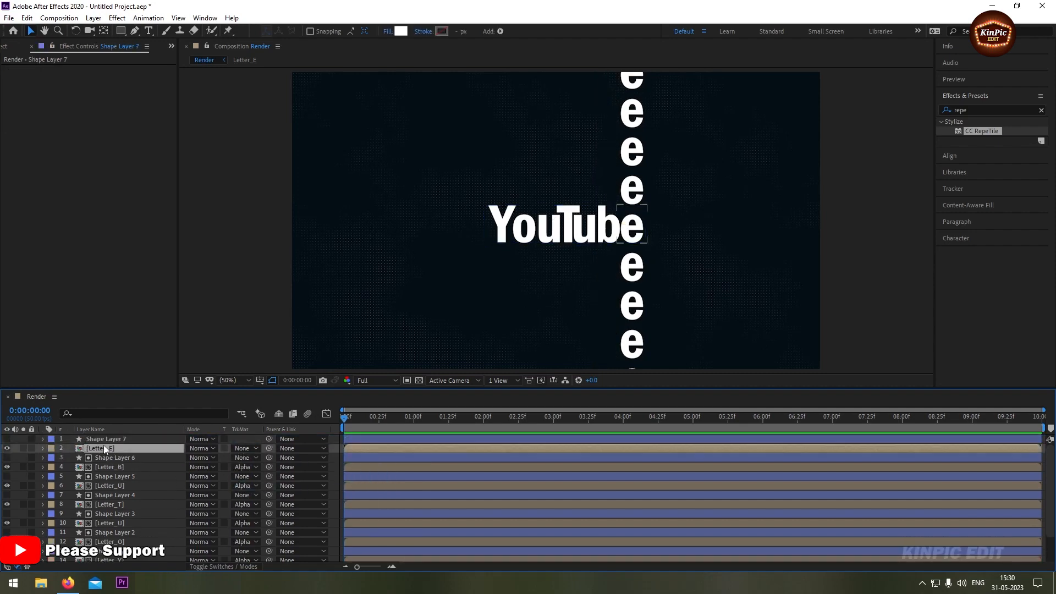
pyautogui.click(247, 447)
pyautogui.click(258, 474)
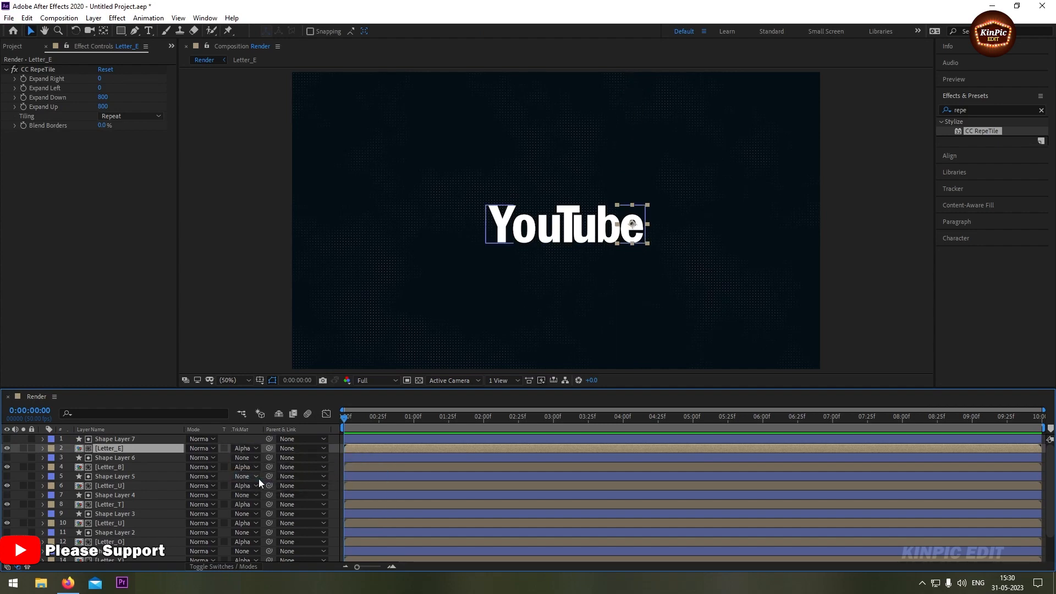
# Mark all seven shape layers, Shape Layer 1 to 7, as shy and hide the shy layers from the timeline
pyautogui.click(124, 438)
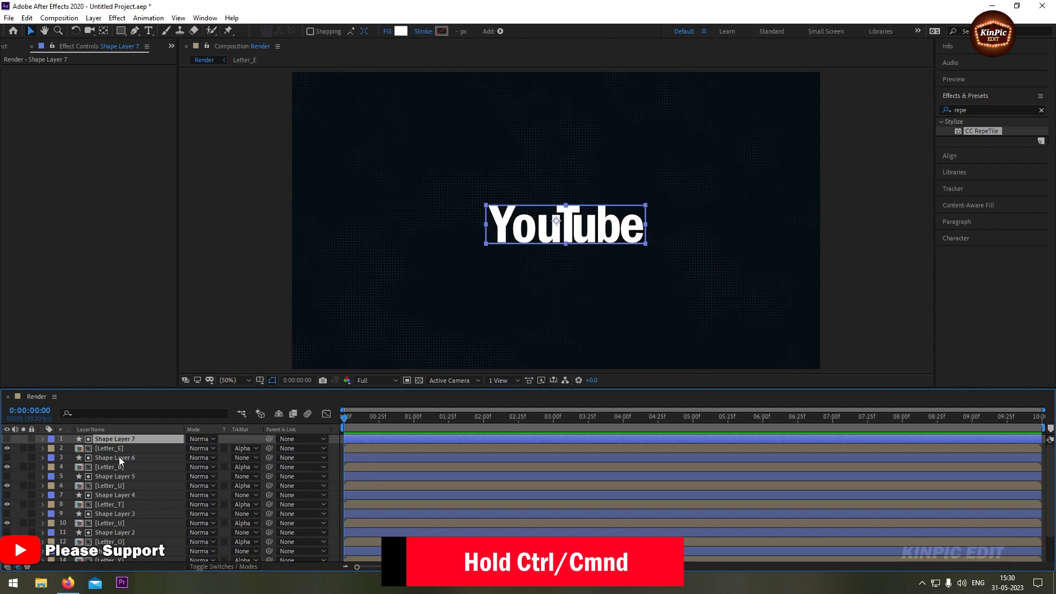
pyautogui.keyDown('ctrl'); pyautogui.click(119, 457); pyautogui.keyUp('ctrl')
pyautogui.keyDown('ctrl'); pyautogui.click(117, 475); pyautogui.keyUp('ctrl')
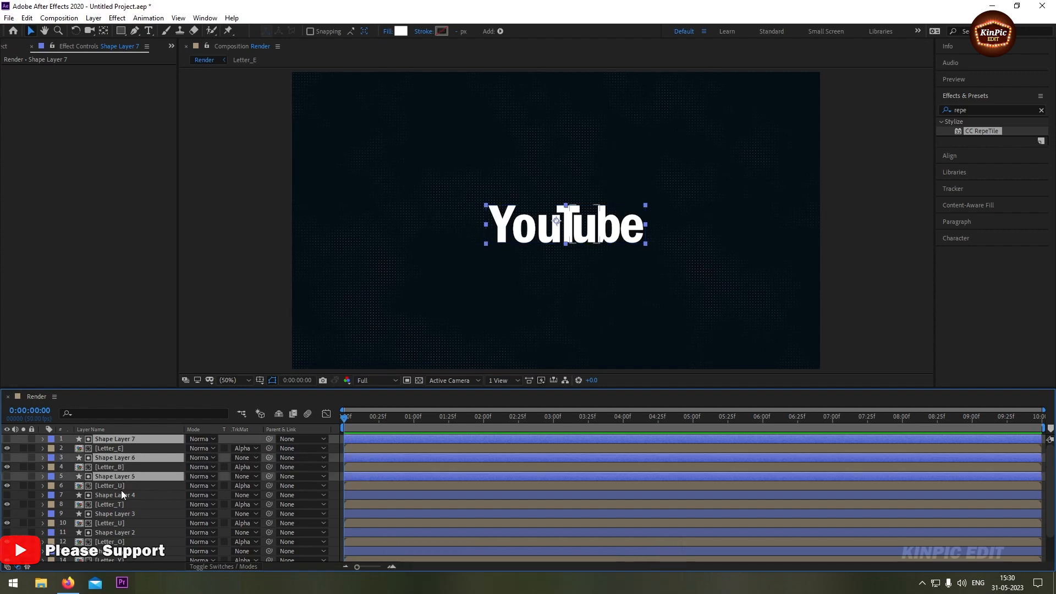
pyautogui.keyDown('ctrl'); pyautogui.click(118, 494); pyautogui.keyUp('ctrl')
pyautogui.keyDown('ctrl'); pyautogui.click(124, 514); pyautogui.keyUp('ctrl')
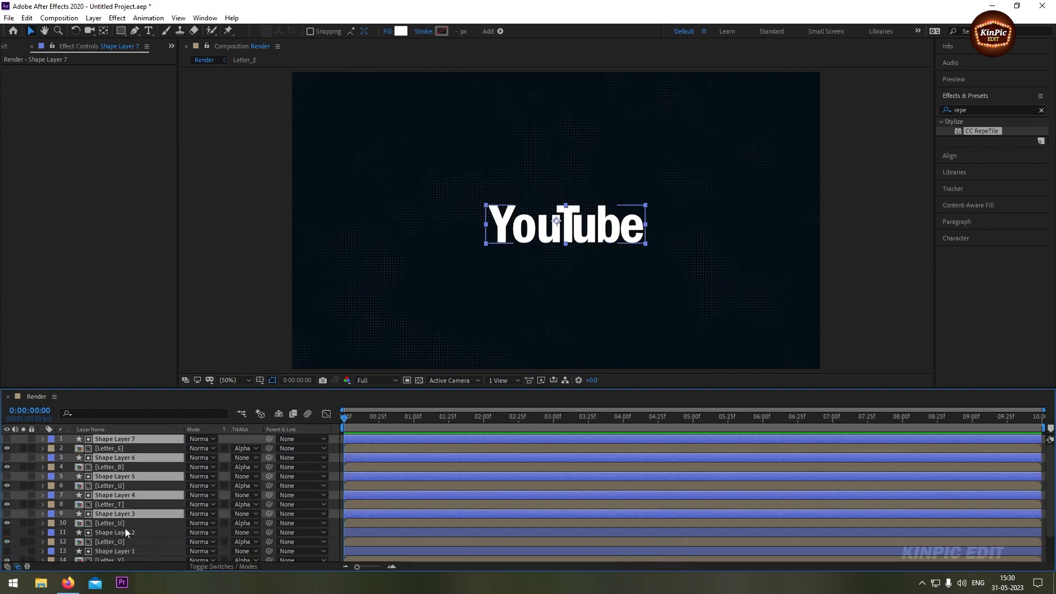
pyautogui.keyDown('ctrl'); pyautogui.click(125, 532); pyautogui.keyUp('ctrl')
pyautogui.keyDown('ctrl'); pyautogui.click(127, 550); pyautogui.keyUp('ctrl')
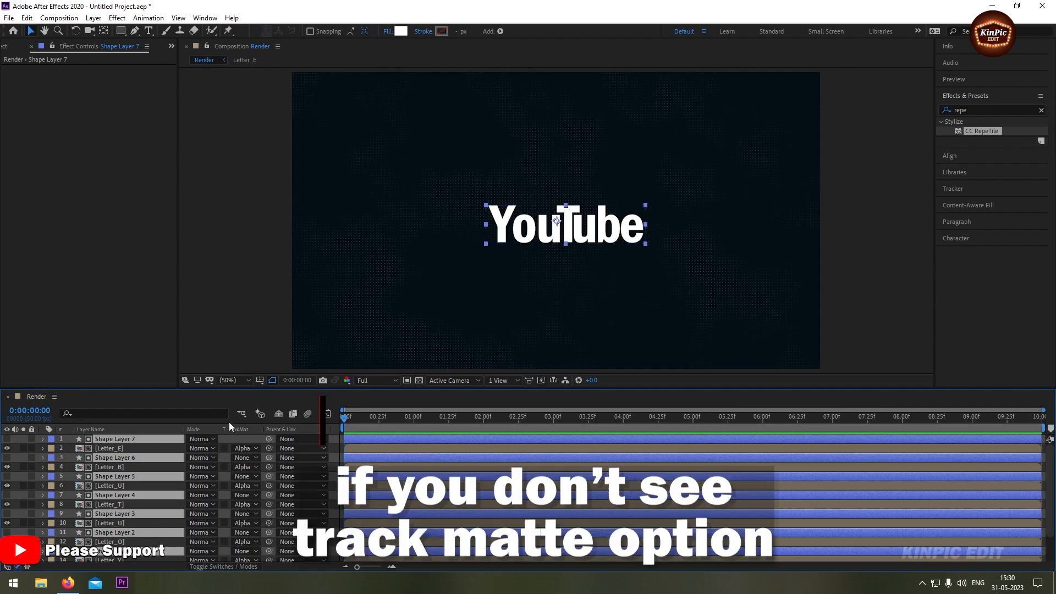
pyautogui.press('F4')
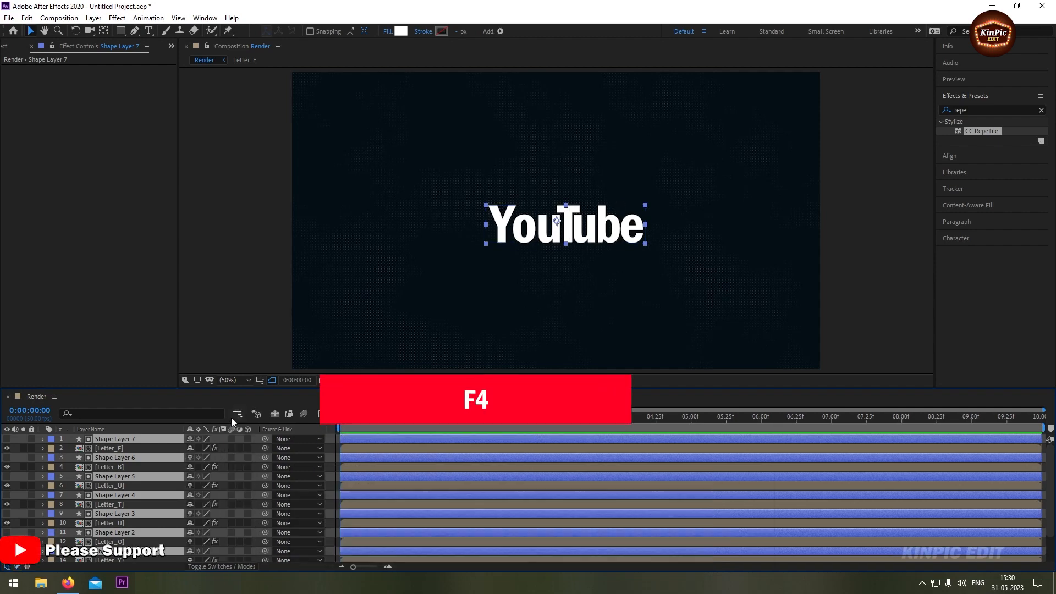
pyautogui.click(190, 438)
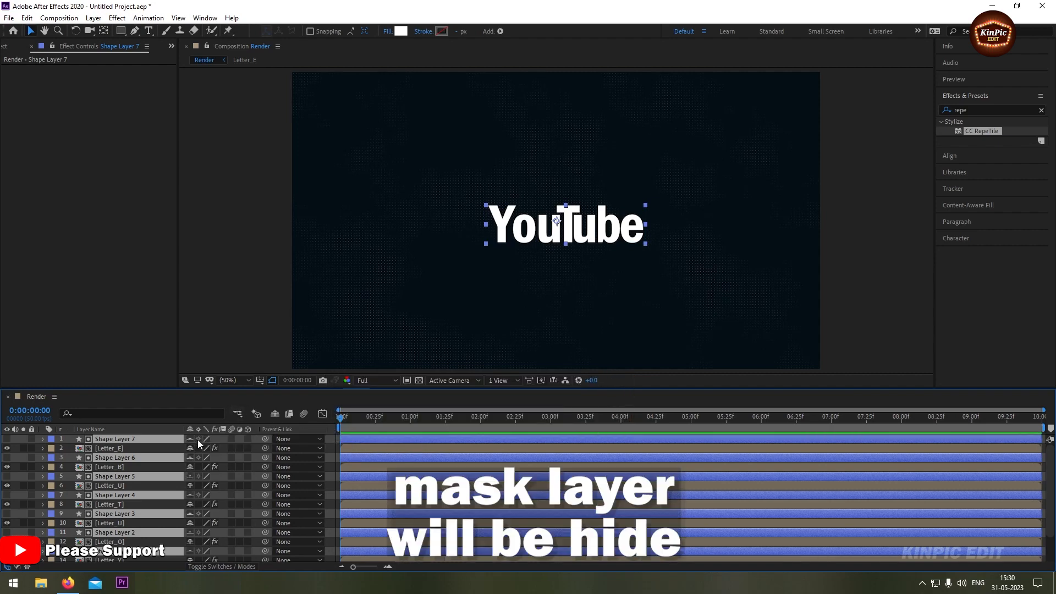
pyautogui.click(274, 414)
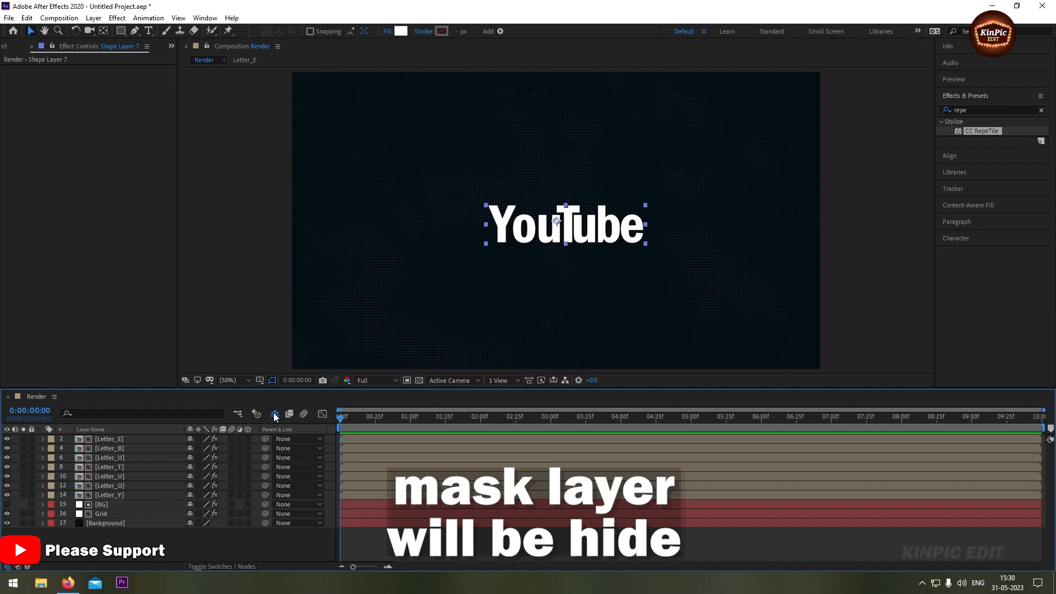
# Reveal the Position property of all seven letter layers and add Position keyframes to them at 0:00:03:01
pyautogui.click(133, 438)
pyautogui.keyDown('shift'); pyautogui.click(116, 494); pyautogui.keyUp('shift')
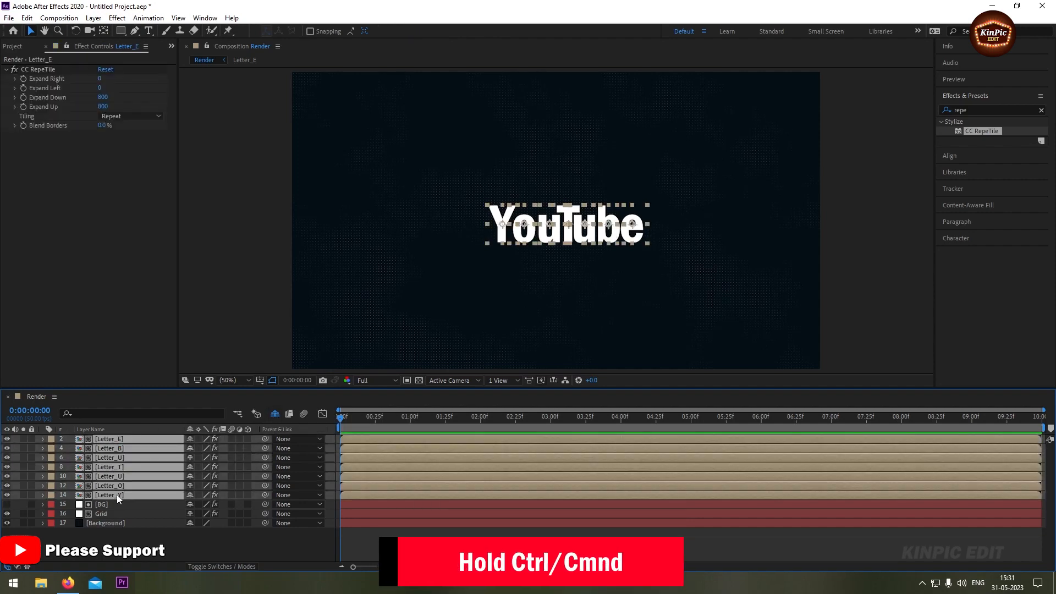
pyautogui.press('p')
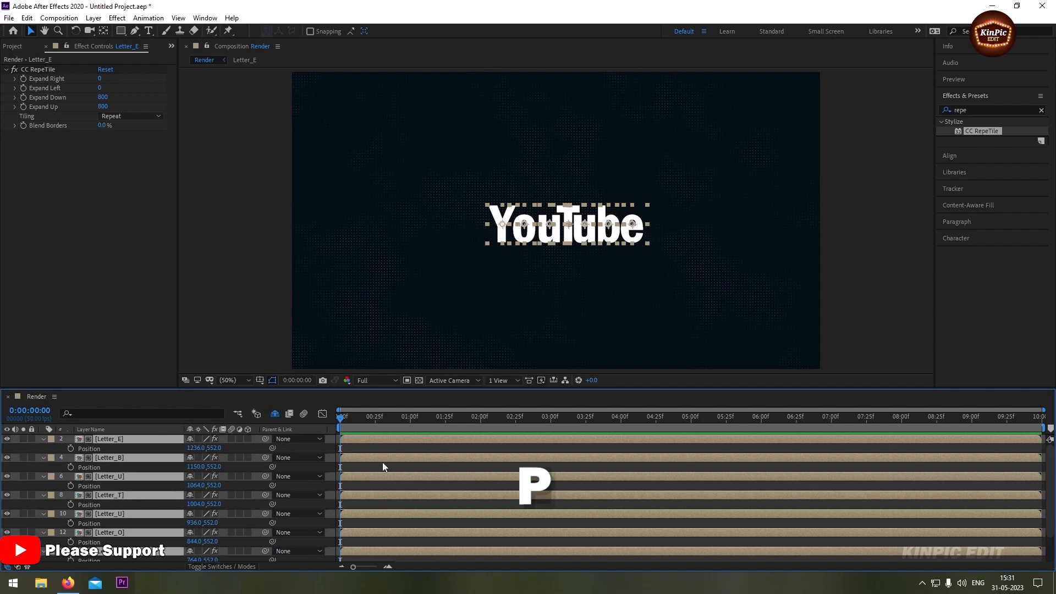
pyautogui.press('space')
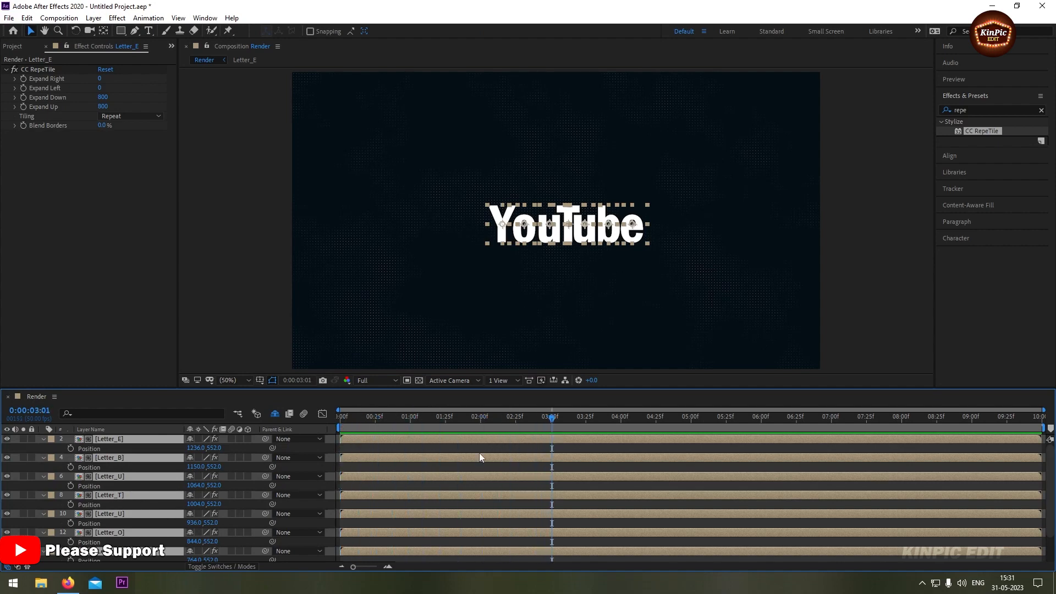
pyautogui.click(73, 448)
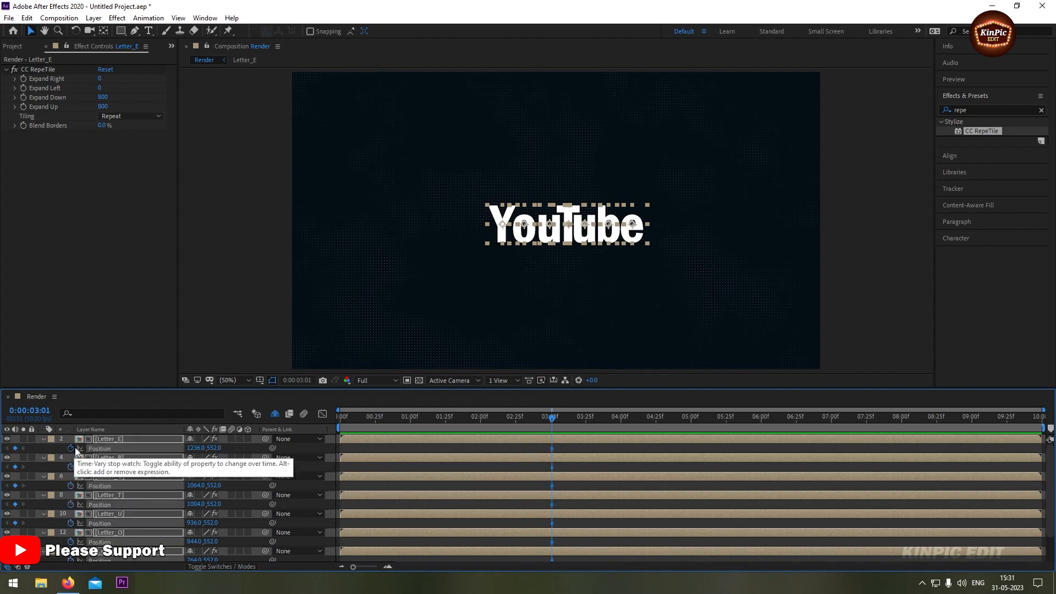
# At 0:00:00:00, set the vertical Position of Letter_E to 472, Letter_B to 679 and the second Letter_U to 510
pyautogui.moveTo(412, 421); pyautogui.dragTo(322, 421)
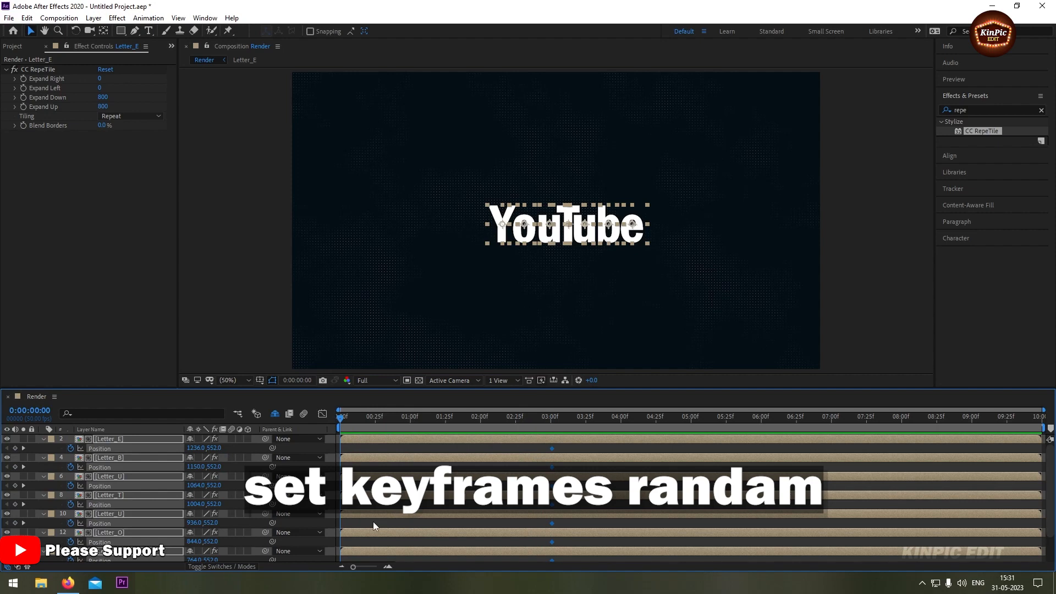
pyautogui.write('472')
pyautogui.press('Return')
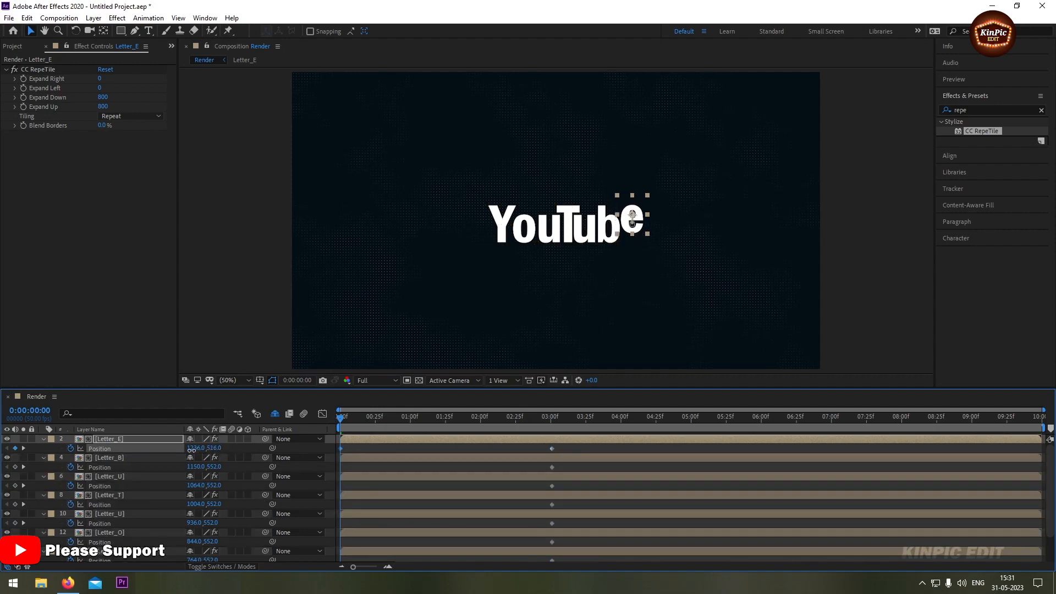
pyautogui.moveTo(214, 467); pyautogui.dragTo(216, 513)
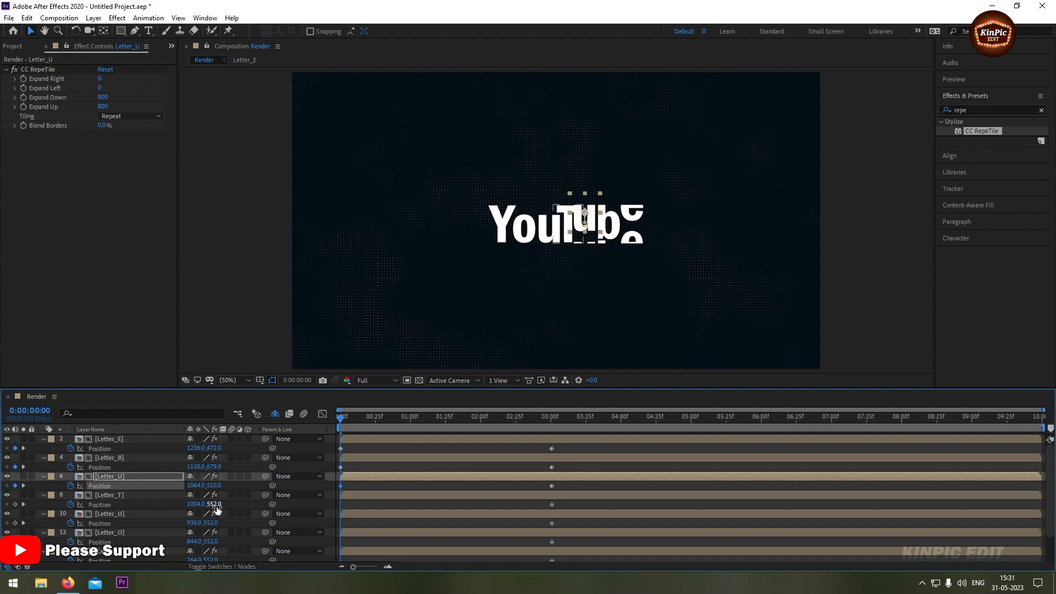
# Undo the second Letter_U's offset, then set its vertical Position to 649 and Letter_T's to 470 at 0:00:00:00
pyautogui.hotkey('ctrl', 'z')
pyautogui.hotkey('ctrl', 'z')
pyautogui.hotkey('ctrl', 'z')
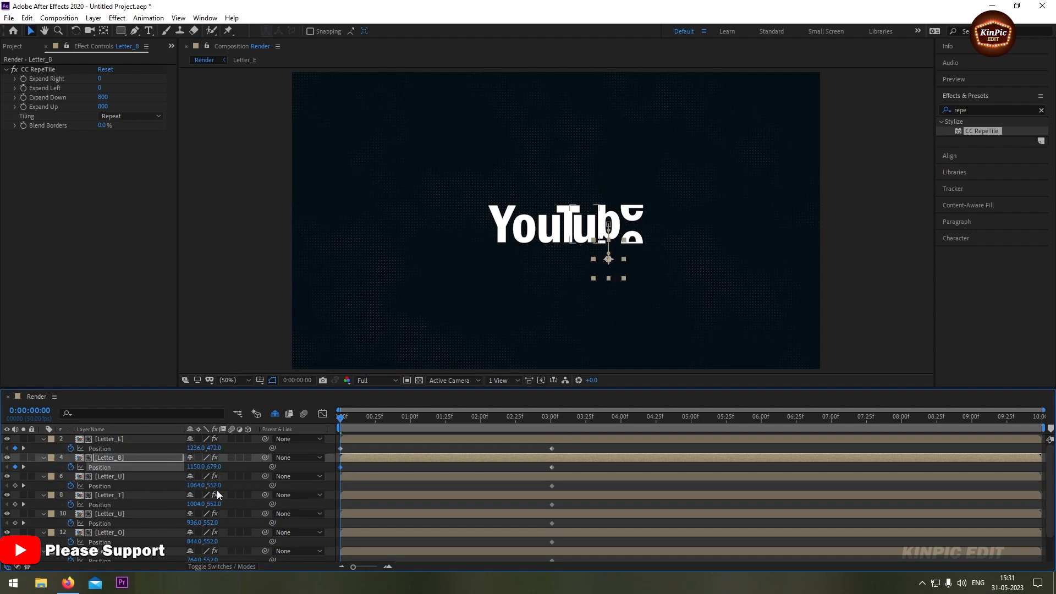
pyautogui.moveTo(224, 485); pyautogui.dragTo(277, 475)
pyautogui.moveTo(229, 509); pyautogui.dragTo(179, 510)
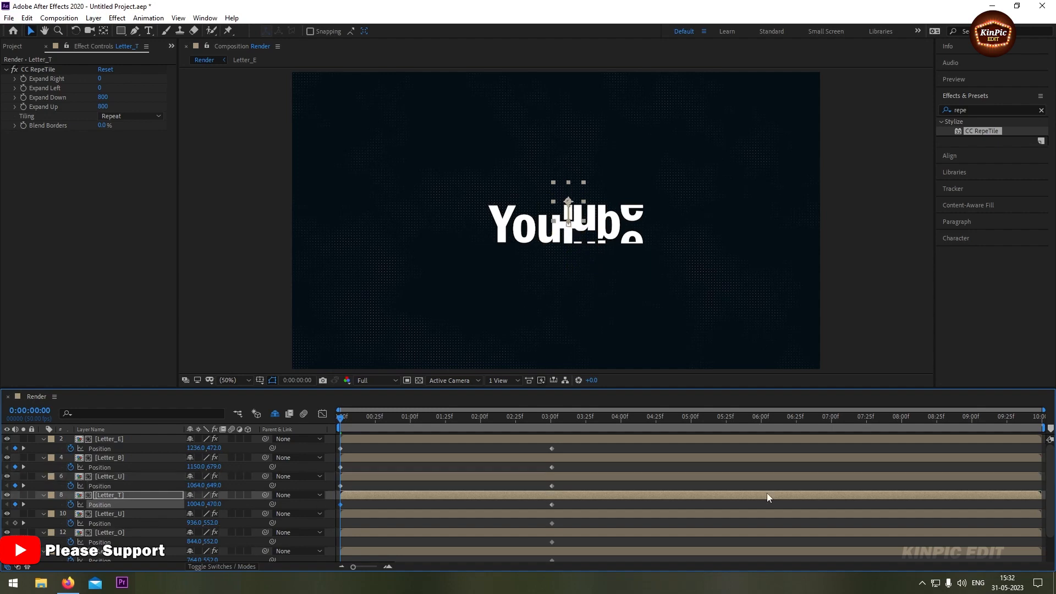
# At 0:00:00:00, set the vertical Position of Letter_T to 511, second Letter_U to 620, Letter_O to 635, Letter_Y to 643 and first Letter_U to 589
pyautogui.scroll(-3, 332, 506)
pyautogui.moveTo(212, 472); pyautogui.dragTo(216, 472)
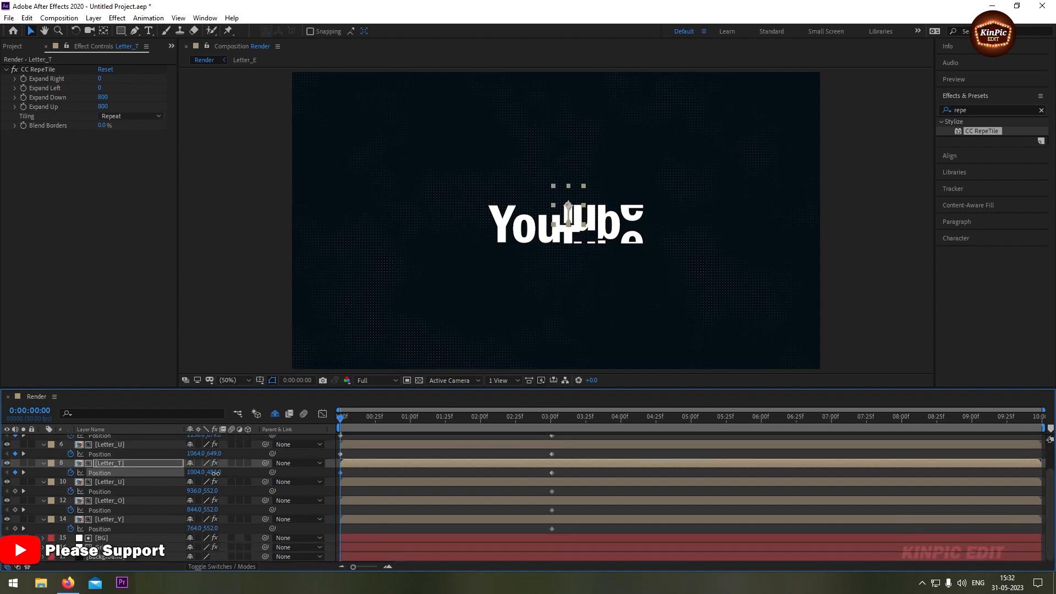
pyautogui.moveTo(208, 512); pyautogui.dragTo(258, 524)
pyautogui.moveTo(339, 417); pyautogui.dragTo(289, 443)
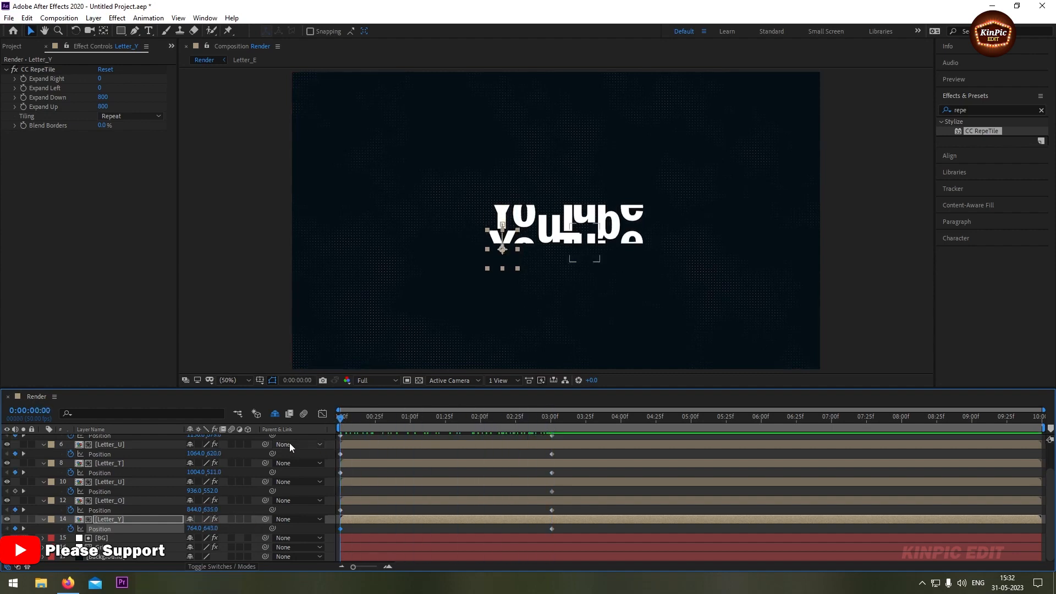
pyautogui.moveTo(210, 490); pyautogui.dragTo(231, 491)
pyautogui.moveTo(435, 425); pyautogui.dragTo(309, 446)
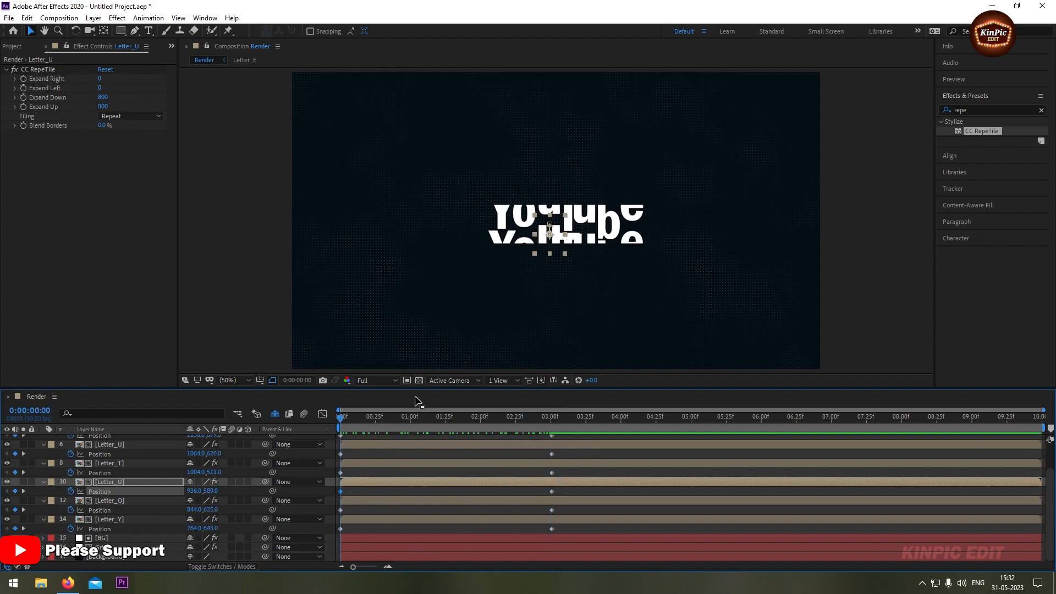
# Enlarge the timeline area, select all Position keyframes of the seven letter layers, and apply Easy Ease to them
pyautogui.moveTo(415, 389); pyautogui.dragTo(415, 285)
pyautogui.moveTo(567, 341); pyautogui.dragTo(326, 461)
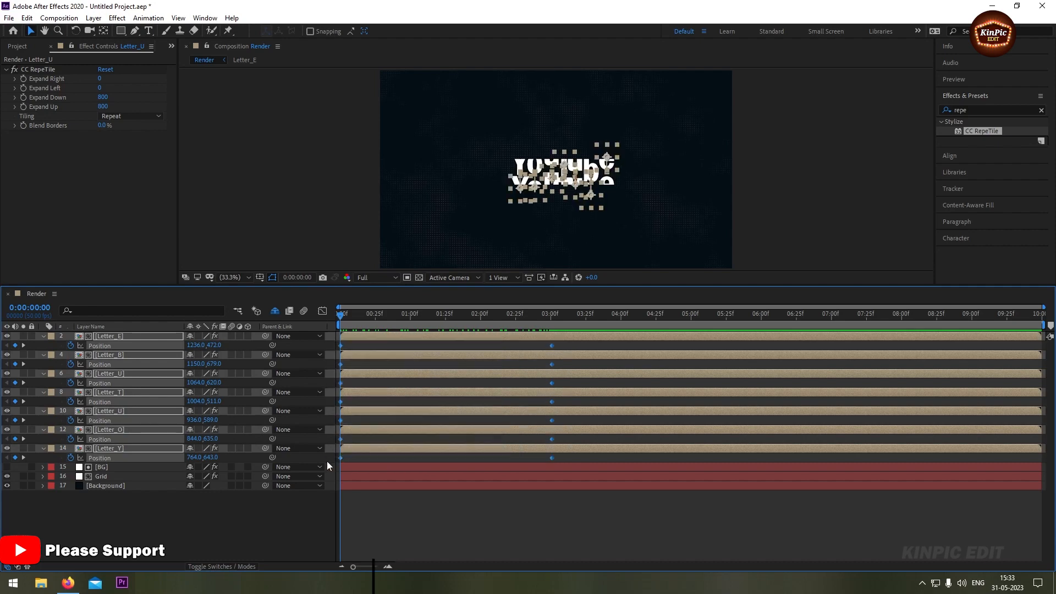
pyautogui.rightClick(552, 455)
pyautogui.moveTo(609, 450)
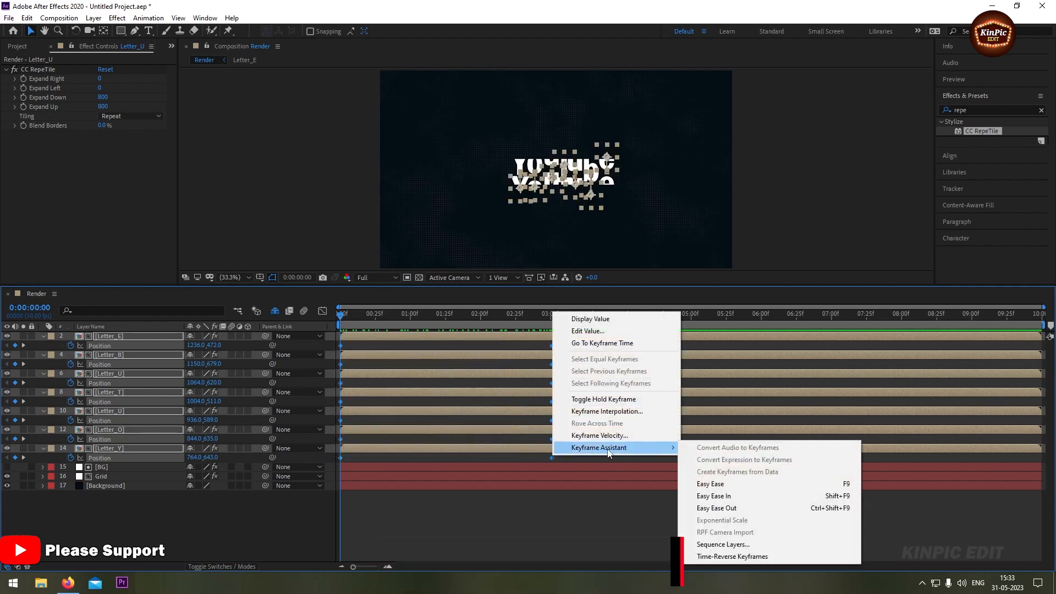
pyautogui.click(742, 485)
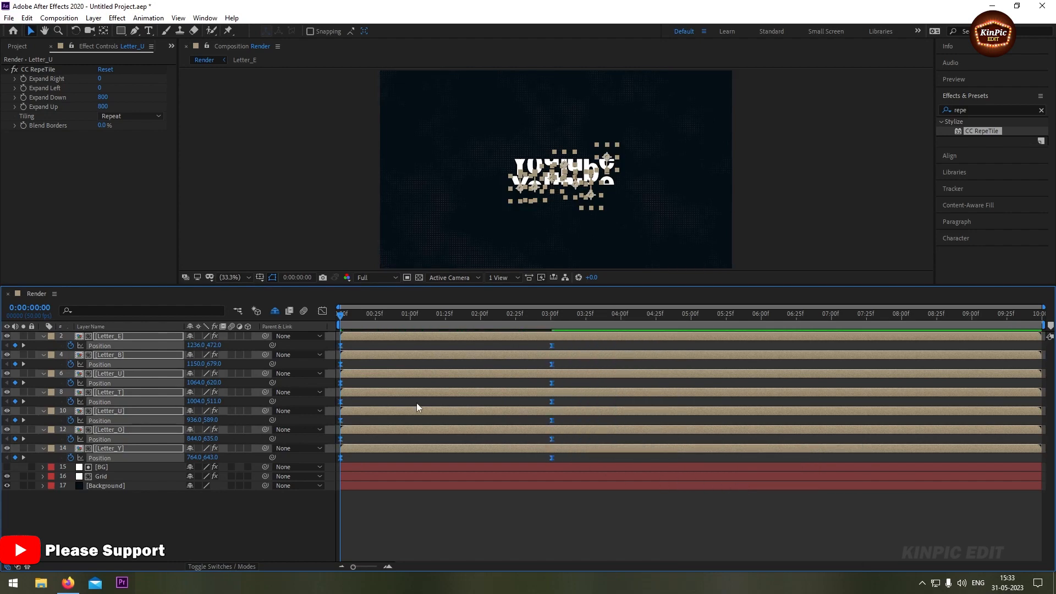
# In the speed graph, extend the end keyframes' ease handles back to about 0:00:01:15 so the speed peaks early, and preview the animation
pyautogui.click(323, 311)
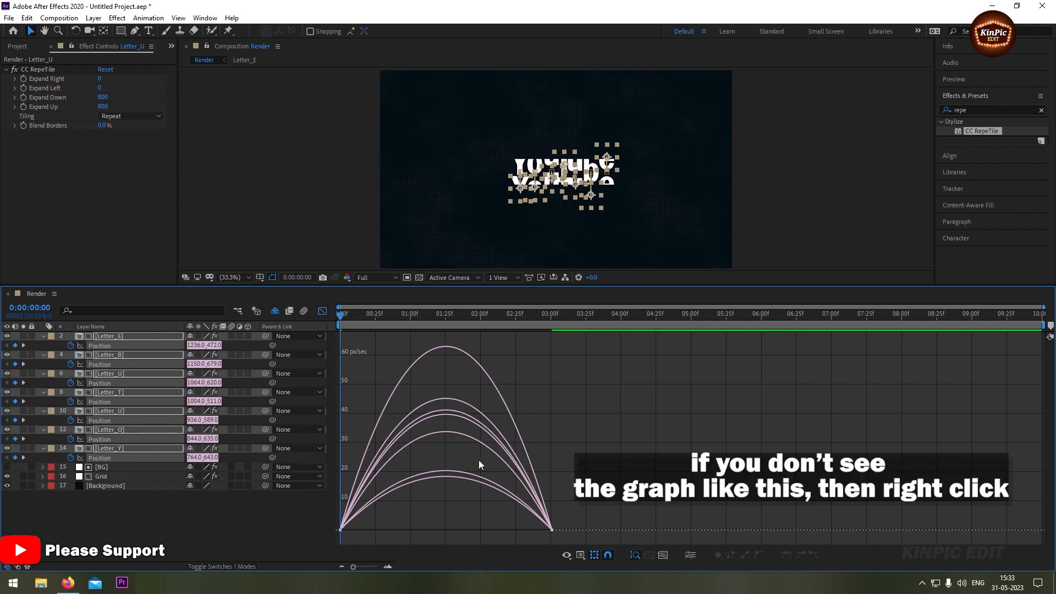
pyautogui.rightClick(560, 408)
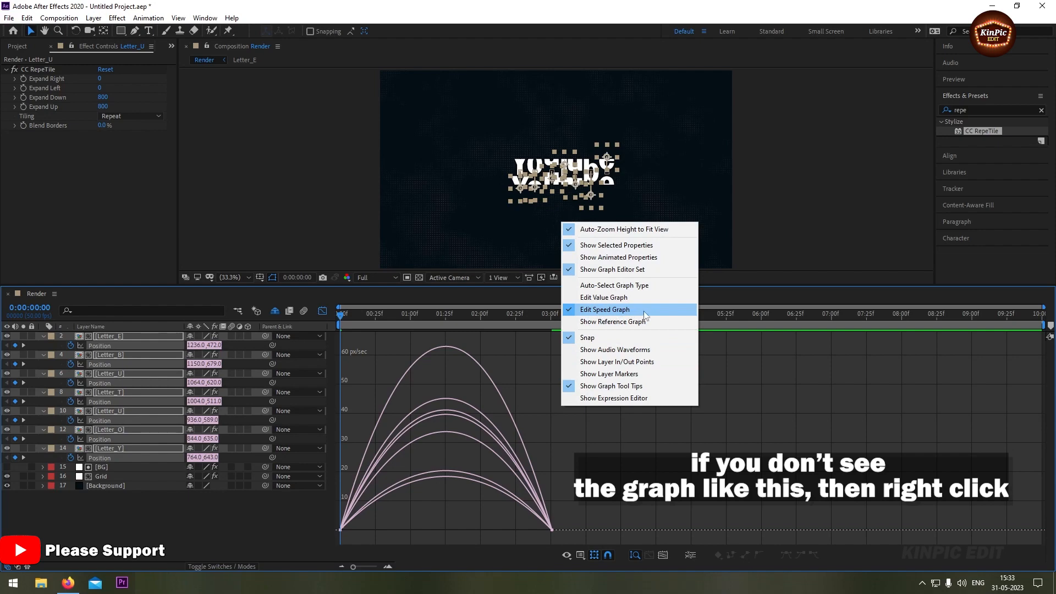
pyautogui.click(607, 468)
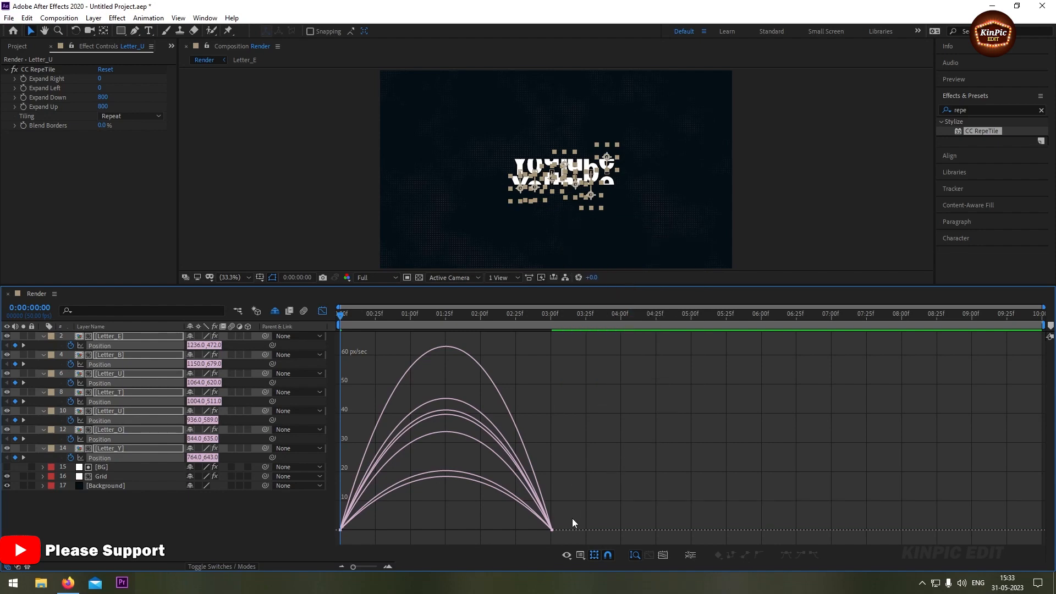
pyautogui.moveTo(523, 537); pyautogui.dragTo(446, 528)
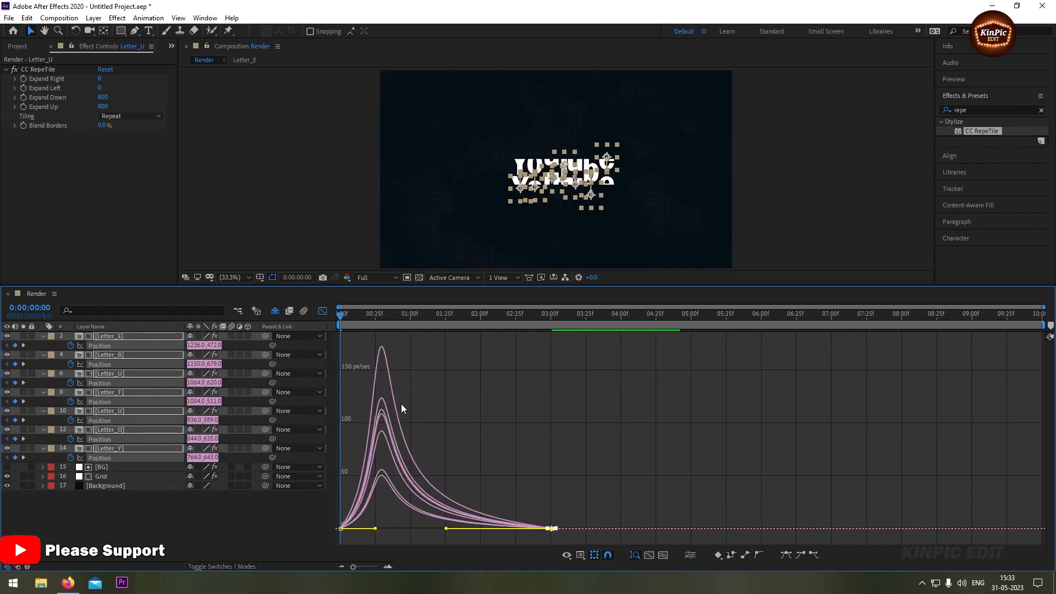
pyautogui.press('space')
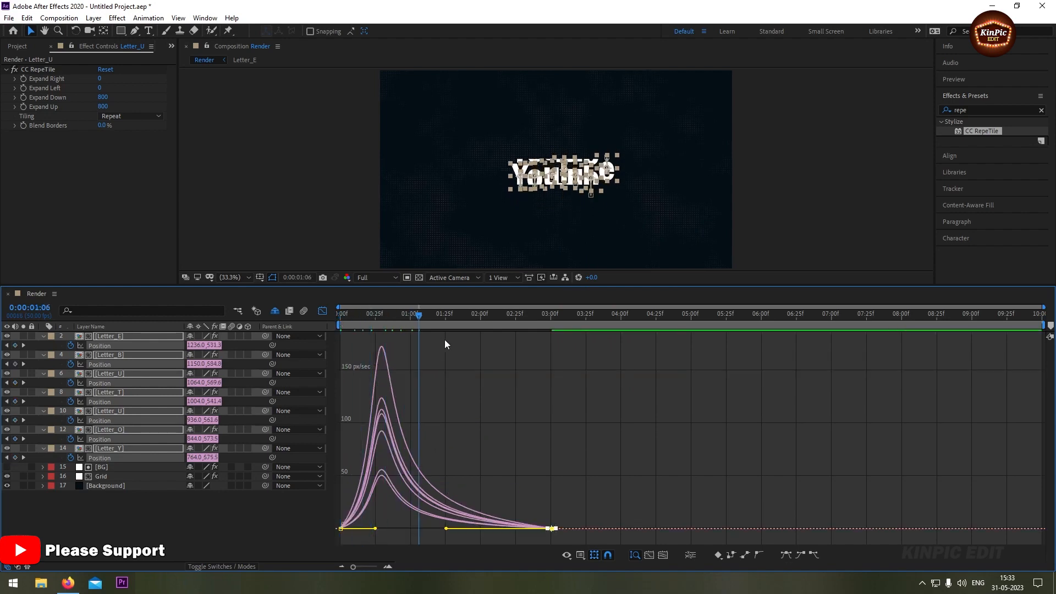
pyautogui.press('space')
pyautogui.moveTo(379, 366); pyautogui.dragTo(315, 376)
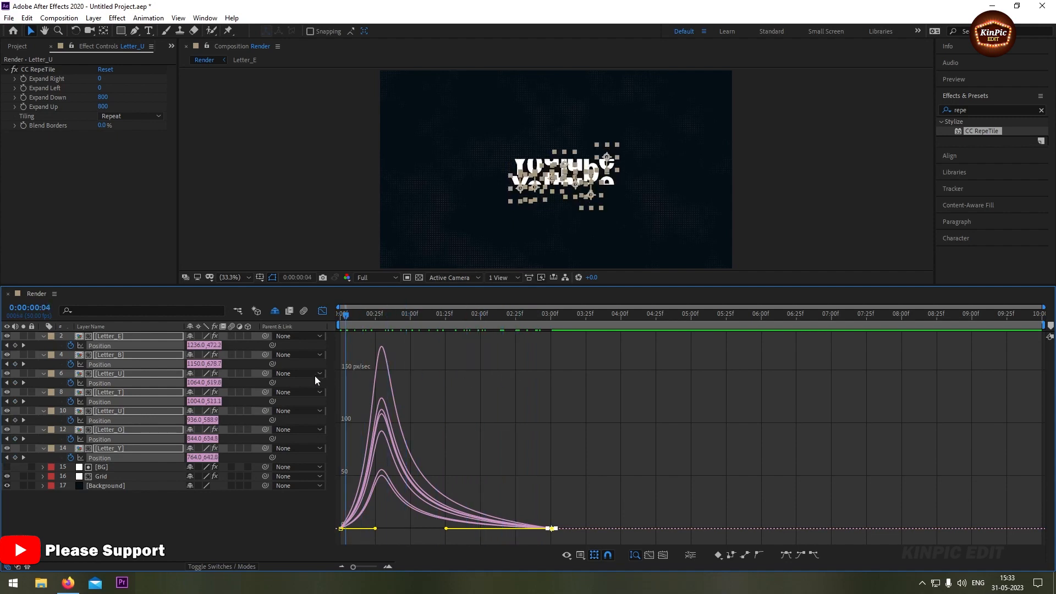
# Leave the speed graph and stagger the letter layers' end Position keyframes between about 0:00:02:42 and 0:00:03:17, keeping Letter_T's in place
pyautogui.click(323, 311)
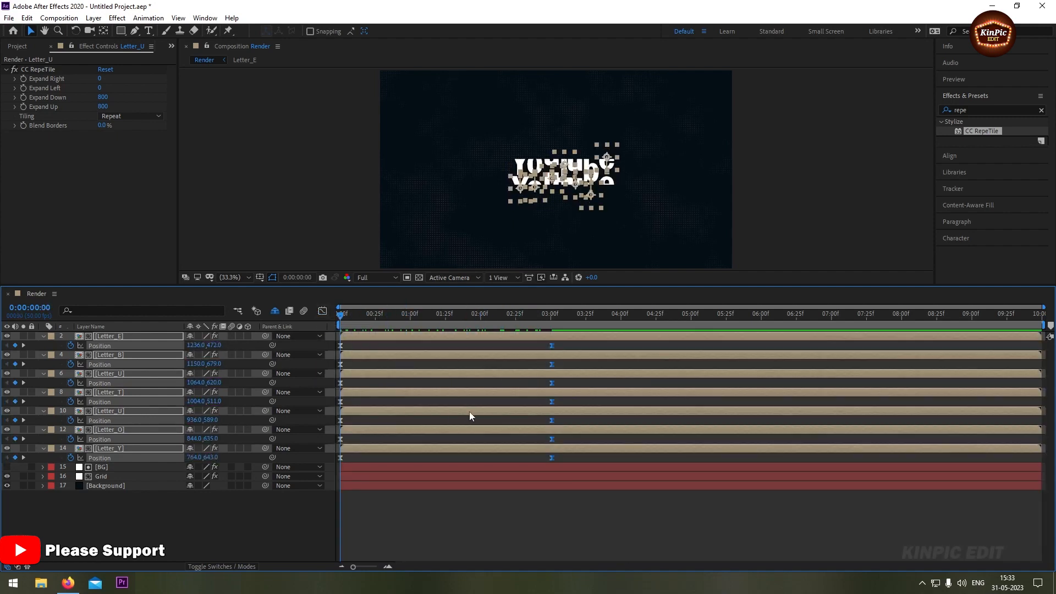
pyautogui.click(424, 509)
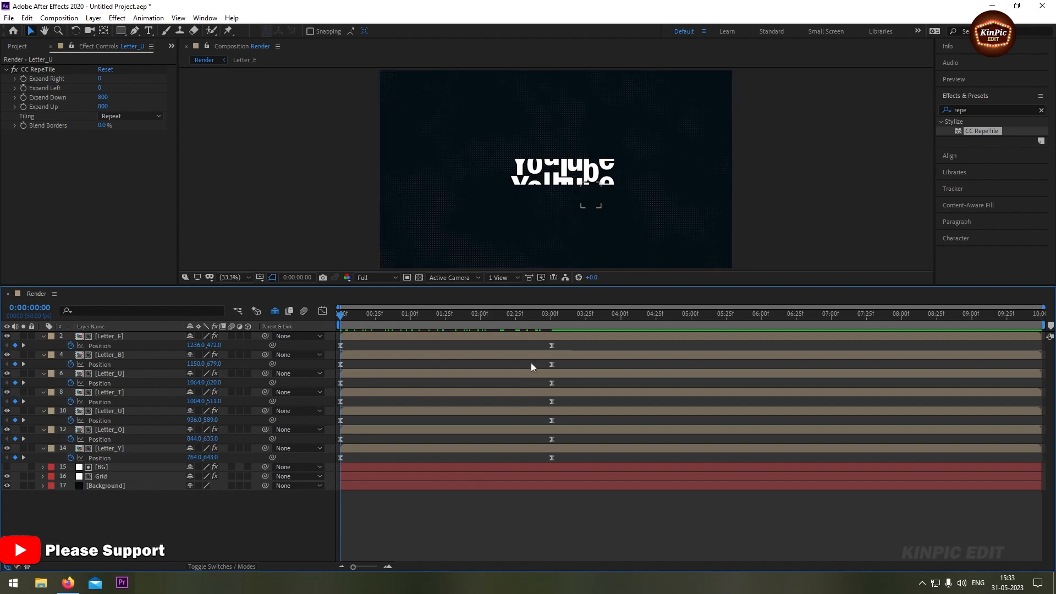
pyautogui.click(551, 346)
pyautogui.moveTo(551, 346); pyautogui.dragTo(545, 383)
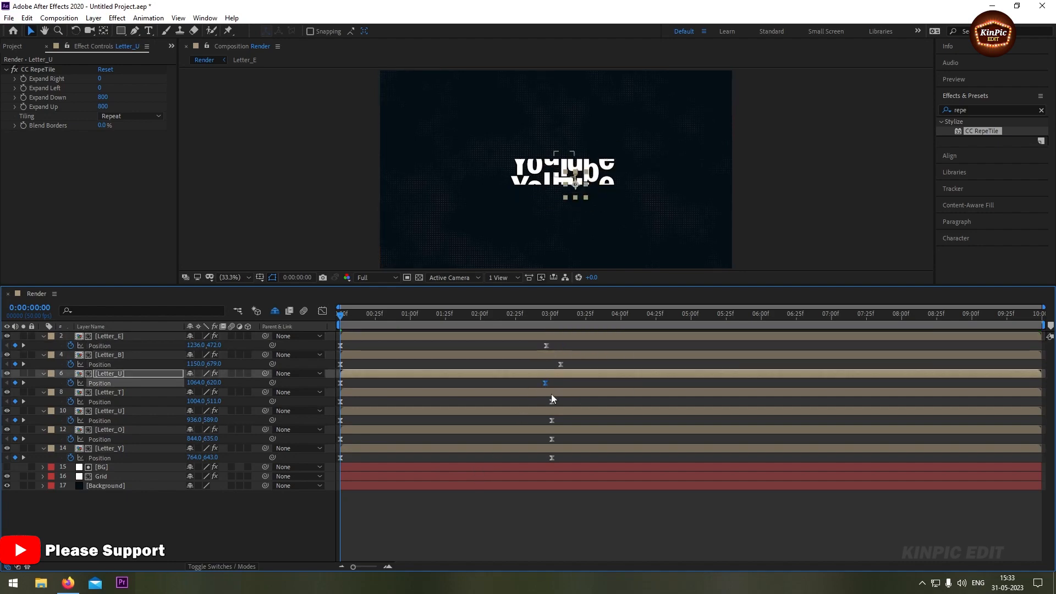
pyautogui.moveTo(551, 420); pyautogui.dragTo(540, 438)
pyautogui.moveTo(552, 457); pyautogui.dragTo(567, 457)
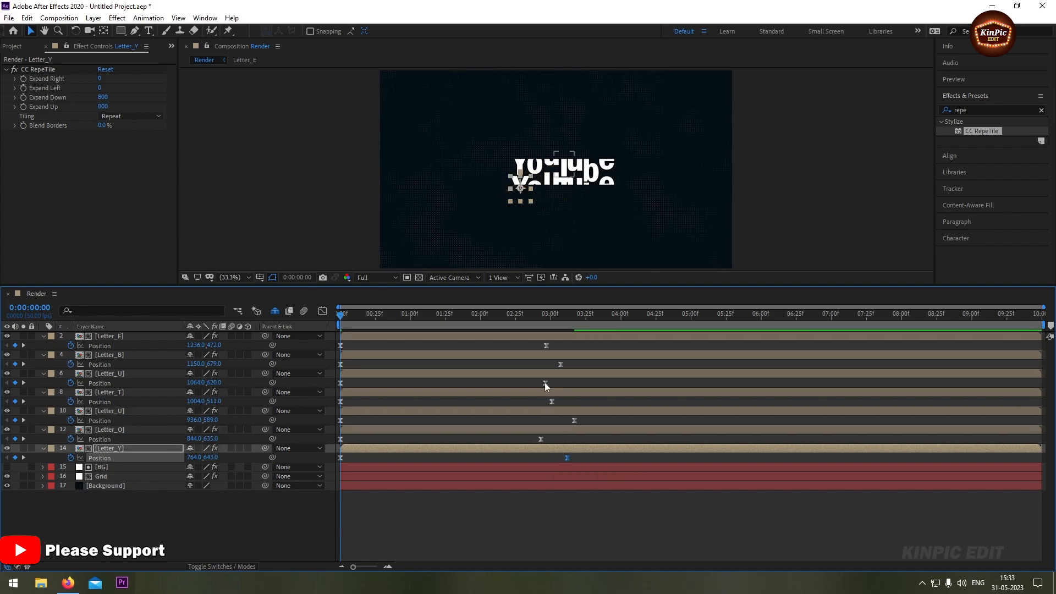
pyautogui.moveTo(545, 383); pyautogui.dragTo(542, 383)
pyautogui.click(545, 346)
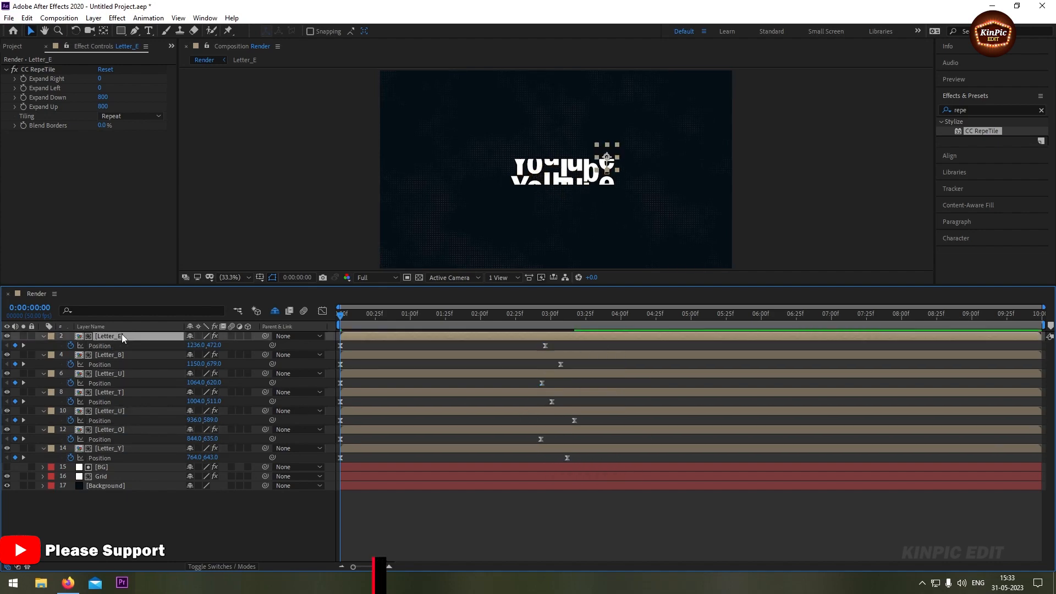
# Collapse the Position properties of all seven letter layers, enlarge the composition view, and deselect the layers
pyautogui.keyDown('shift'); pyautogui.click(124, 447); pyautogui.keyUp('shift')
pyautogui.press('p')
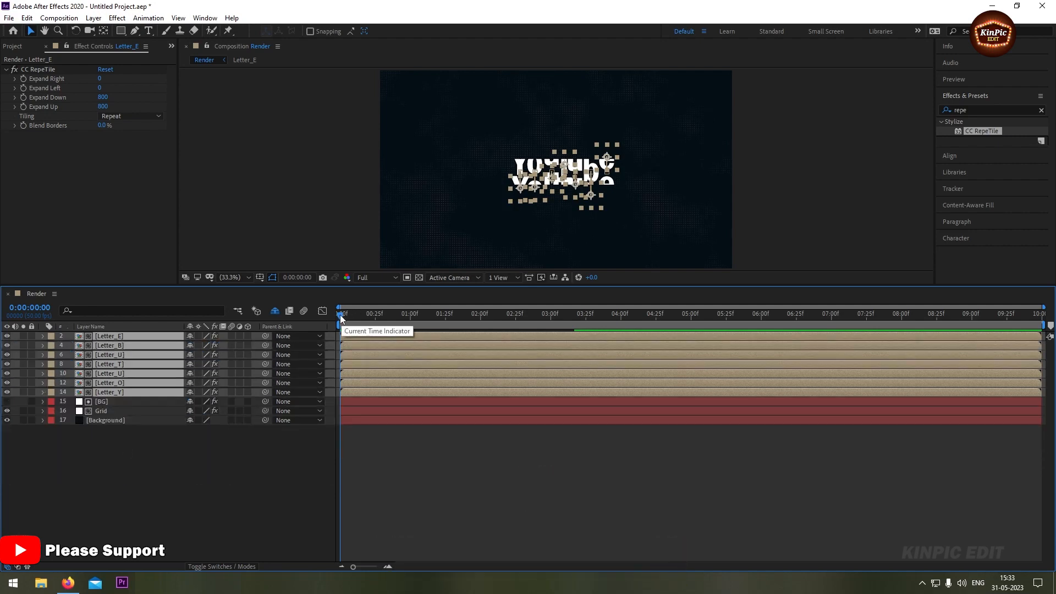
pyautogui.moveTo(433, 302); pyautogui.dragTo(424, 366)
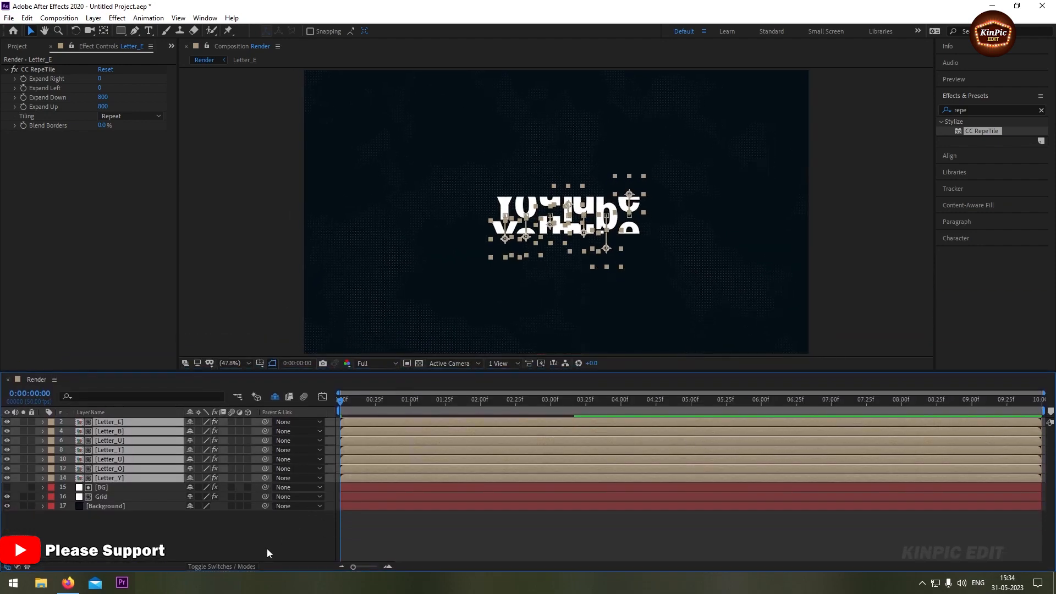
pyautogui.click(266, 548)
# End the work area at about 0:00:03:46 and preview the staggered title animation in a larger composition view
pyautogui.moveTo(339, 401); pyautogui.dragTo(567, 412)
pyautogui.press('n')
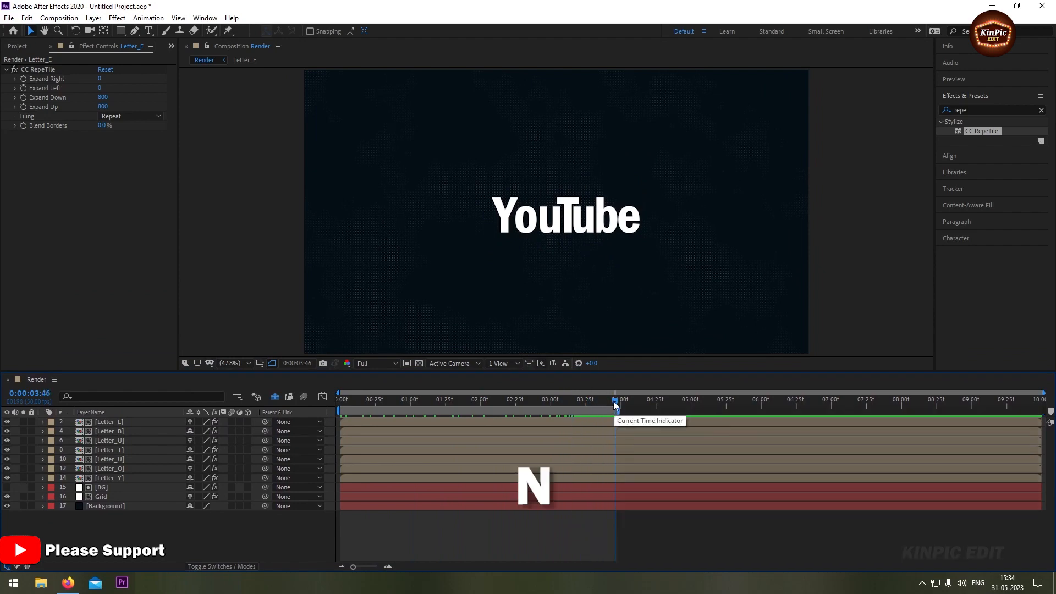
pyautogui.press('space')
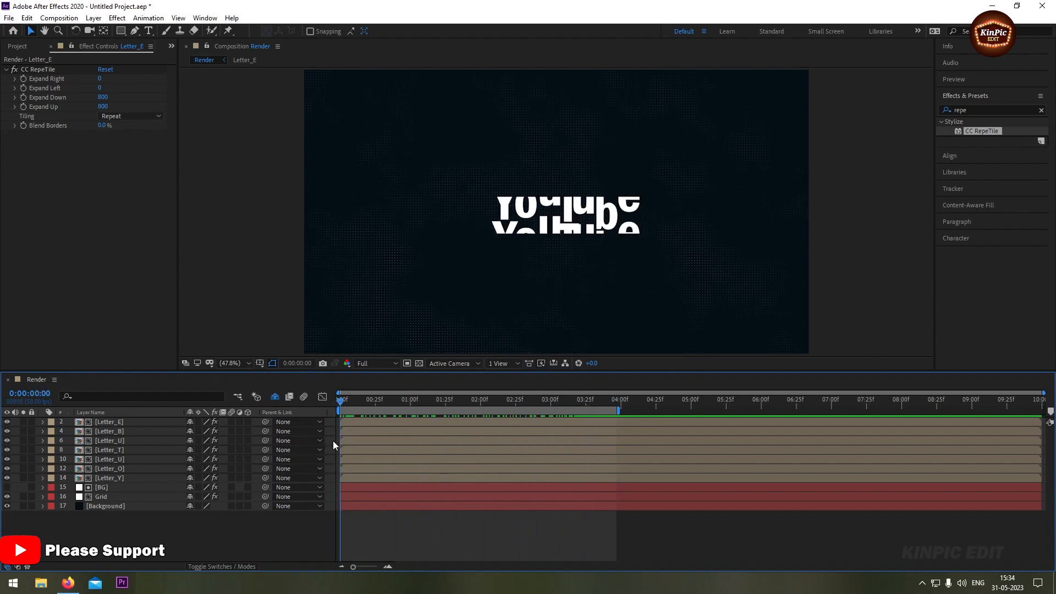
pyautogui.moveTo(550, 372); pyautogui.dragTo(551, 411)
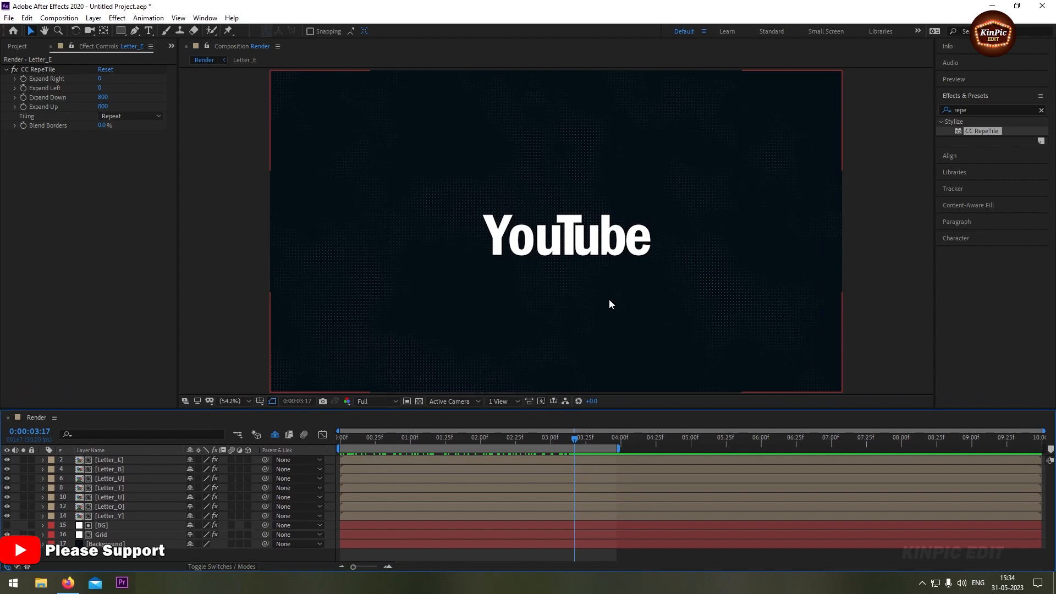